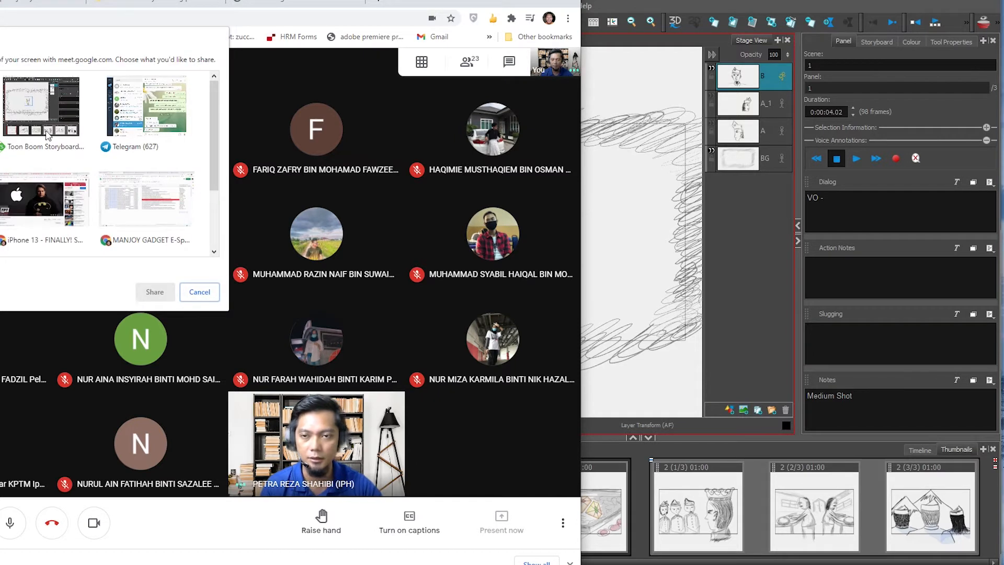
Share the Toon Boom Storyboard window with the meeting.
{"action": "left_click", "coordinate": [41, 107]}
{"action": "left_click", "coordinate": [155, 292]}
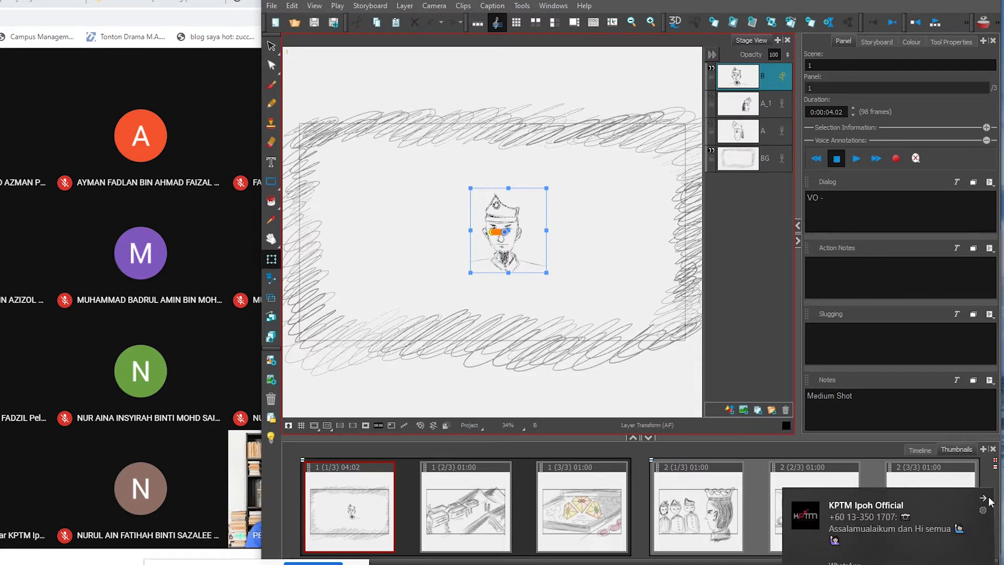
Look through the panels of scenes 1 and 2, ending on the third panel of scene 2.
{"action": "left_click", "coordinate": [502, 492]}
{"action": "left_click", "coordinate": [604, 491]}
{"action": "left_click", "coordinate": [701, 502]}
{"action": "left_click", "coordinate": [805, 509]}
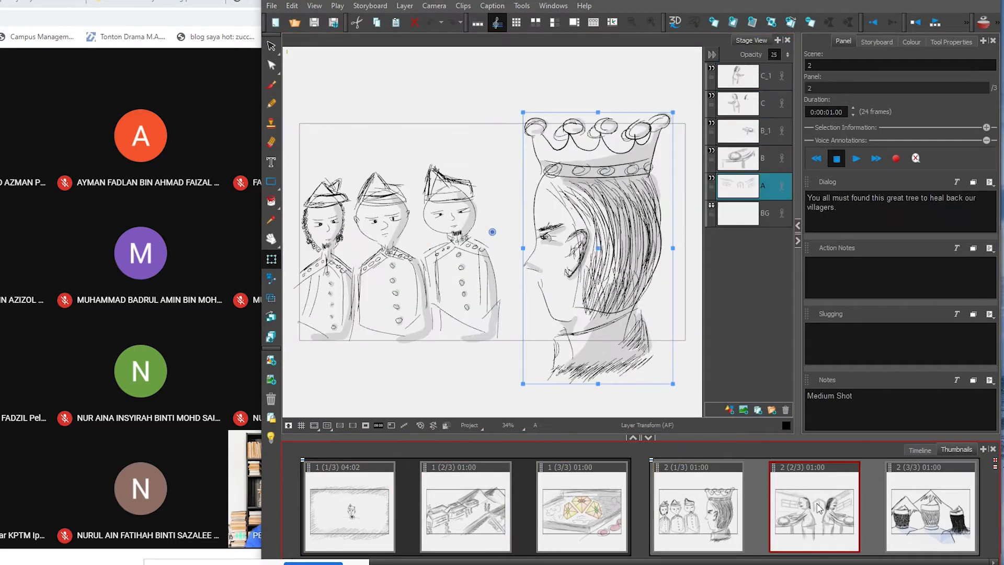
{"action": "left_click", "coordinate": [947, 499]}
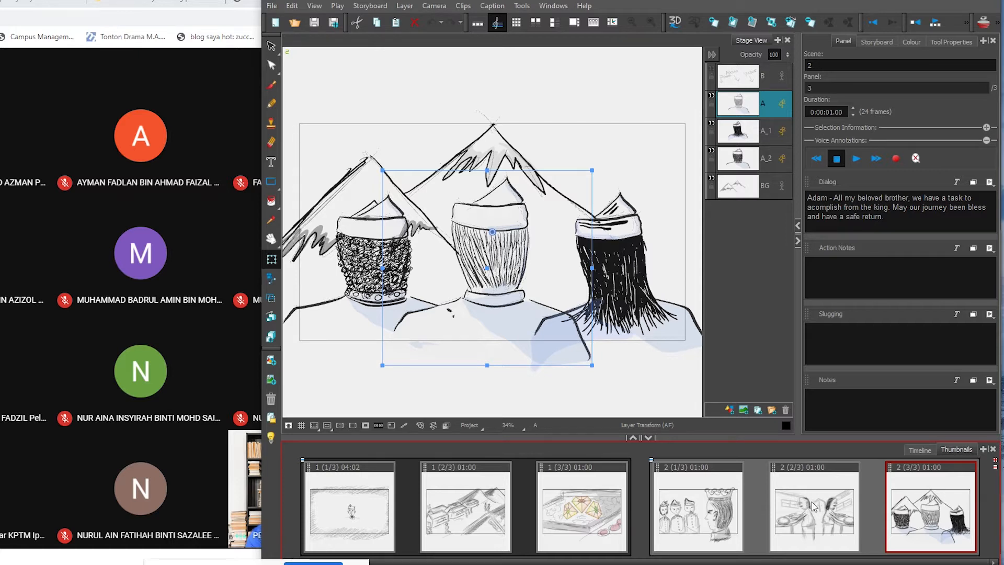
{"action": "left_click", "coordinate": [814, 507]}
{"action": "left_click", "coordinate": [714, 505]}
{"action": "left_click", "coordinate": [831, 505]}
{"action": "left_click", "coordinate": [930, 504]}
Display the storyboard's project information and script, and go to the first panel of scene 1.
{"action": "left_click", "coordinate": [877, 41]}
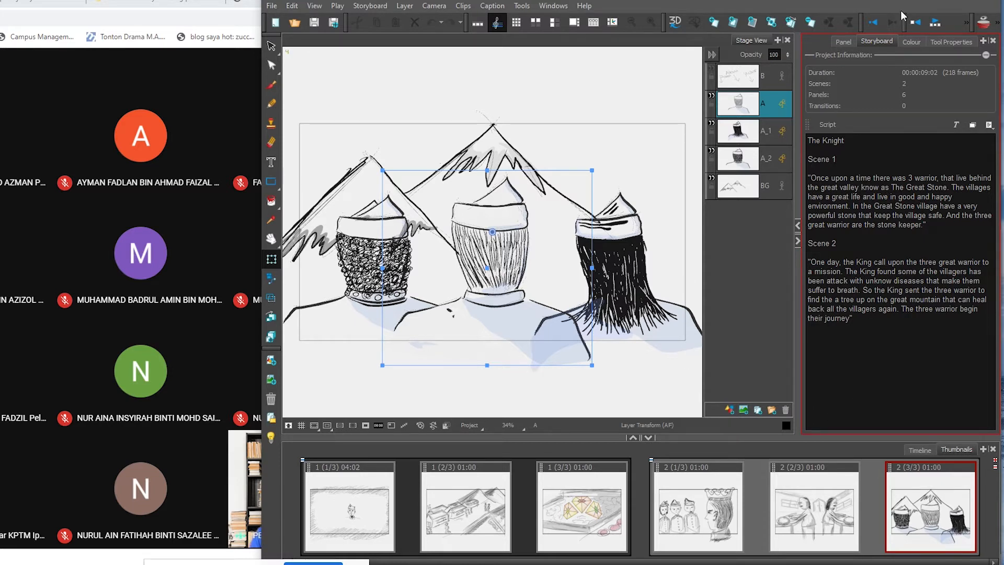
{"action": "left_click", "coordinate": [936, 22]}
{"action": "left_click", "coordinate": [334, 487]}
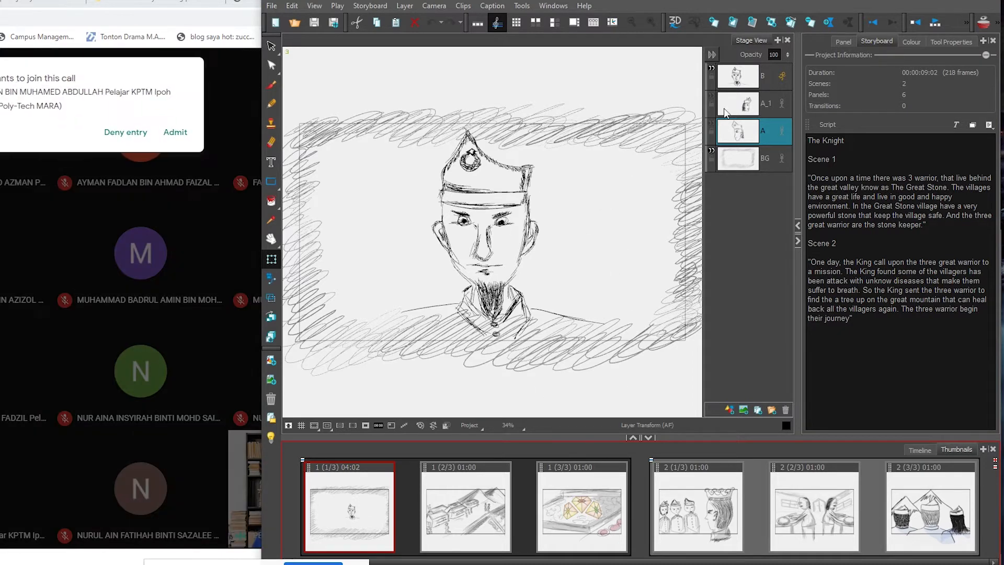
Admit the waiting participant to the call and return to the storyboard window.
{"action": "left_click", "coordinate": [176, 132]}
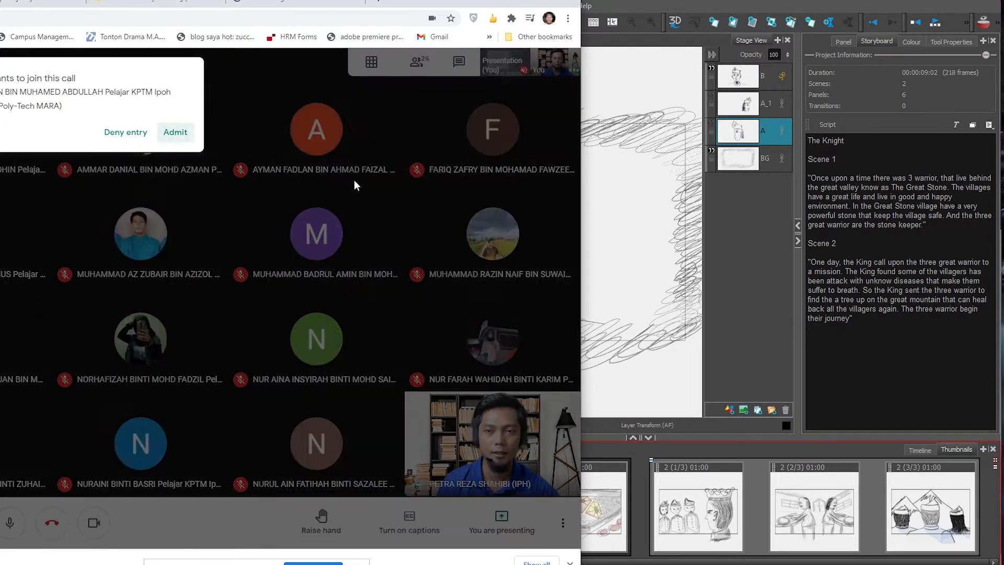
{"action": "left_click", "coordinate": [776, 203]}
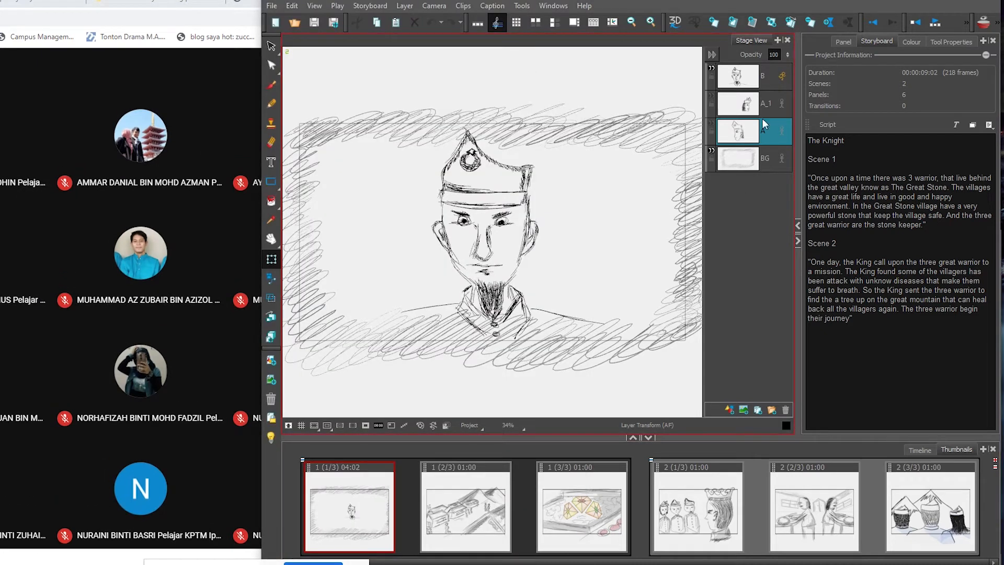
Select layer B in scene 1's first panel, then show layers A and A_1 and hide them again.
{"action": "left_click", "coordinate": [775, 80]}
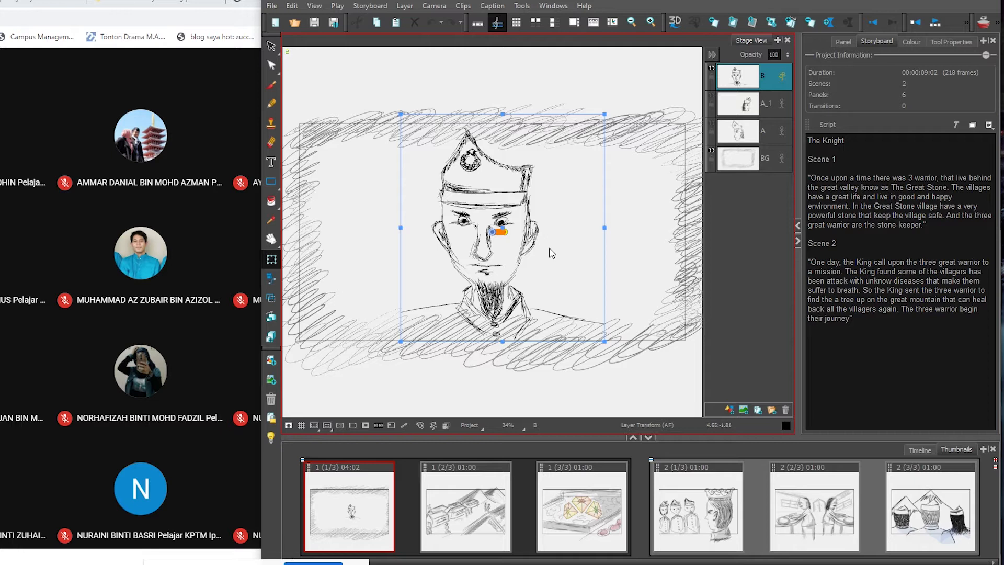
{"action": "left_click", "coordinate": [712, 96]}
{"action": "left_click", "coordinate": [711, 124]}
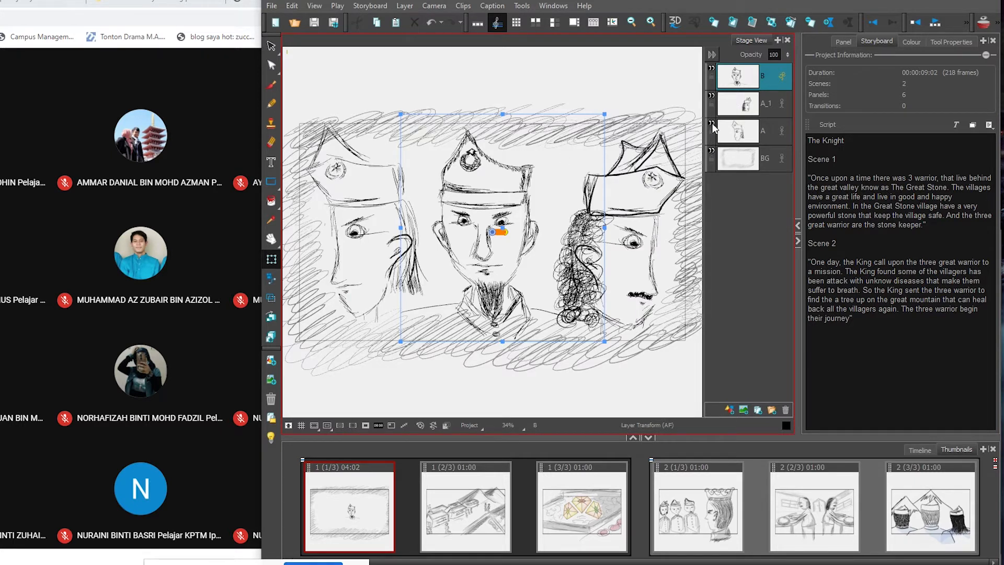
{"action": "left_click", "coordinate": [712, 124]}
{"action": "left_click", "coordinate": [712, 96]}
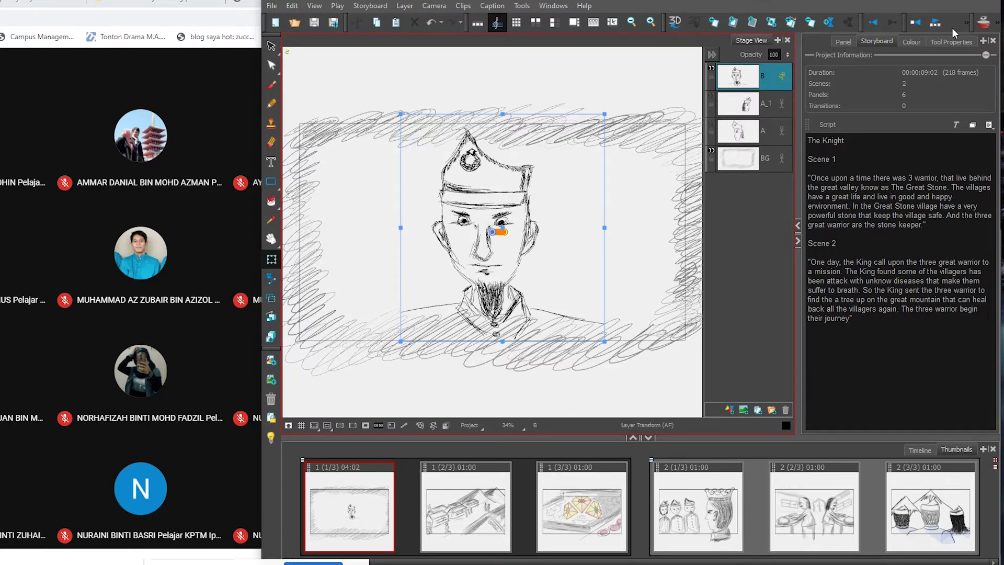
Play the selected first panel to preview its animation.
{"action": "left_click", "coordinate": [936, 22]}
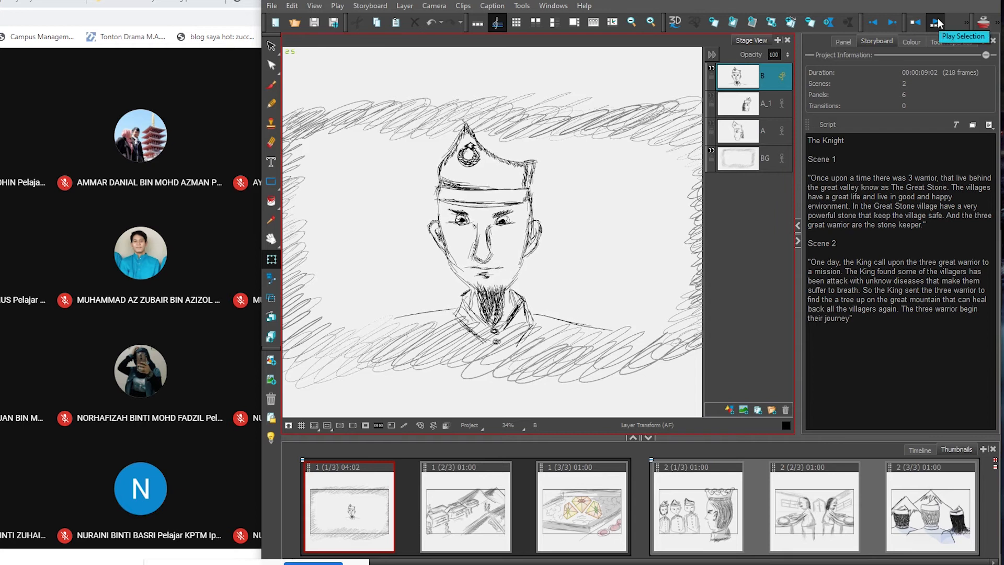
{"action": "left_click", "coordinate": [940, 23]}
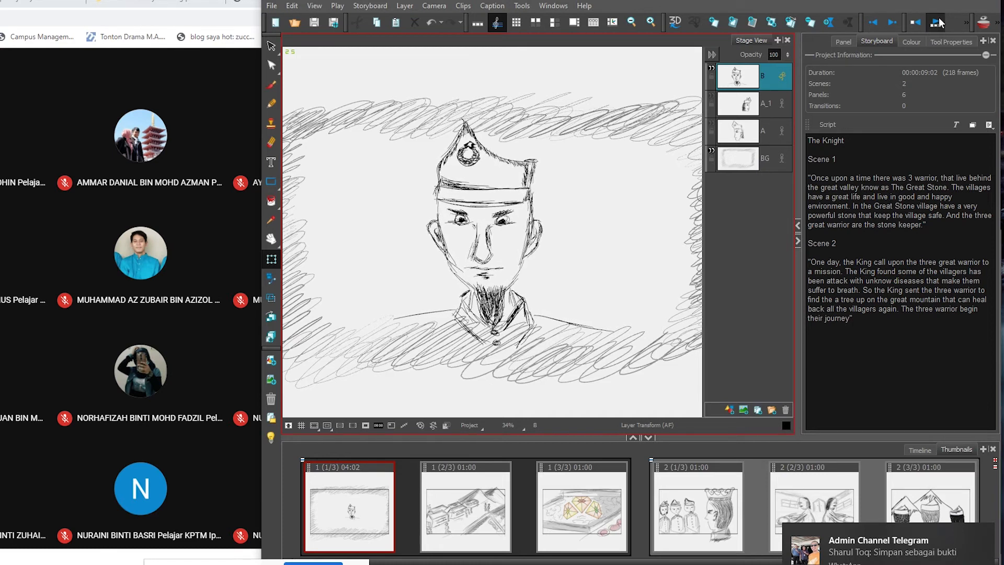
{"action": "left_click", "coordinate": [940, 23]}
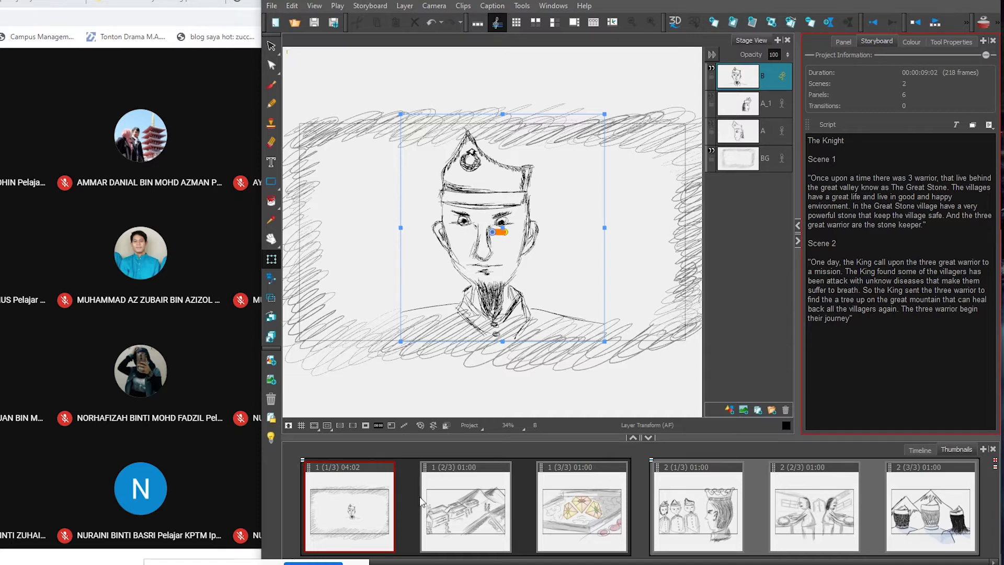
Make layers B, A_1 and A all visible in scene 1's first panel and select layer B.
{"action": "left_click", "coordinate": [460, 506]}
{"action": "left_click", "coordinate": [384, 508]}
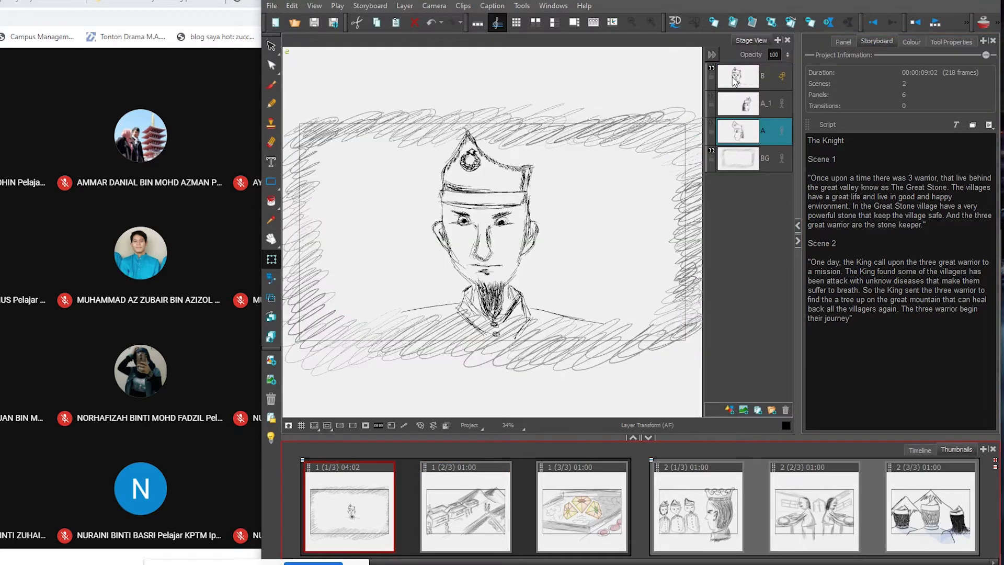
{"action": "left_click", "coordinate": [711, 69]}
{"action": "left_click", "coordinate": [711, 96]}
{"action": "left_click", "coordinate": [711, 124]}
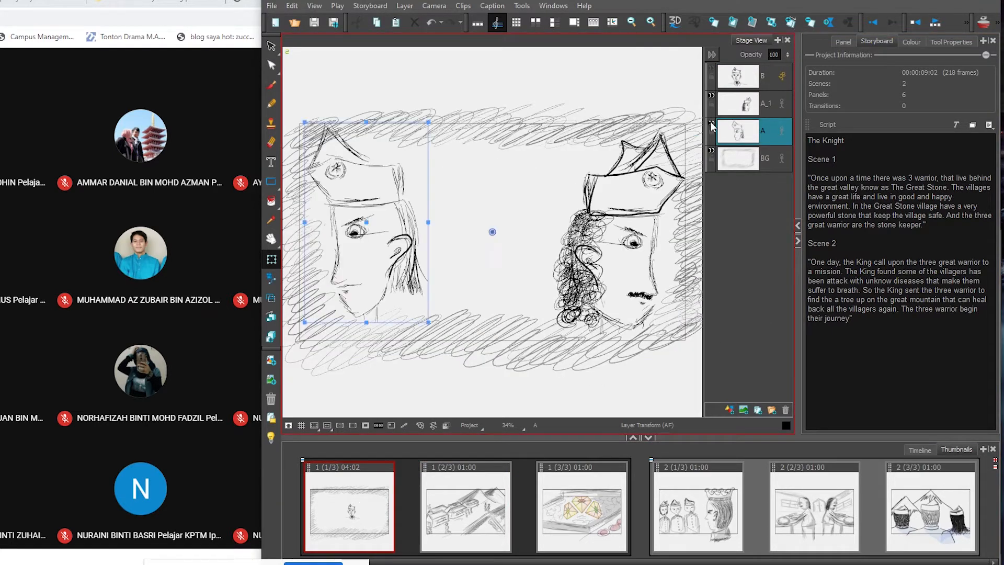
{"action": "left_click", "coordinate": [711, 68]}
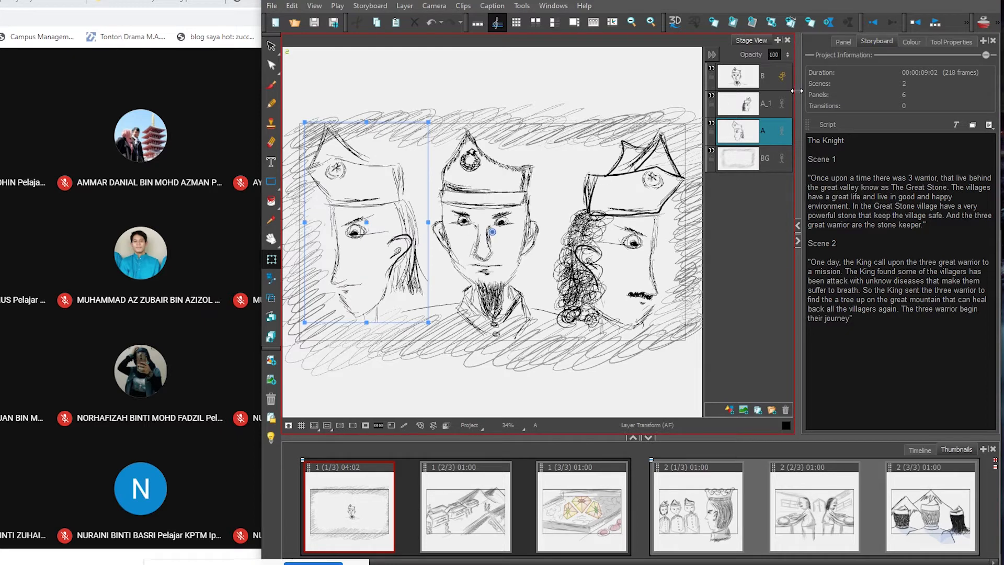
{"action": "left_click", "coordinate": [766, 83]}
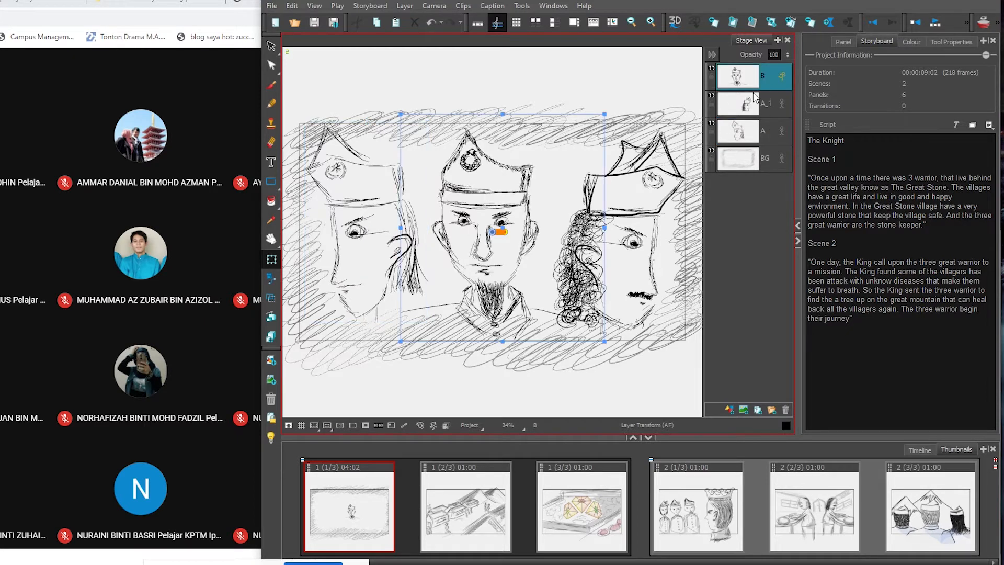
Hide layers B and A_1 in scene 1's first panel.
{"action": "left_click", "coordinate": [711, 68]}
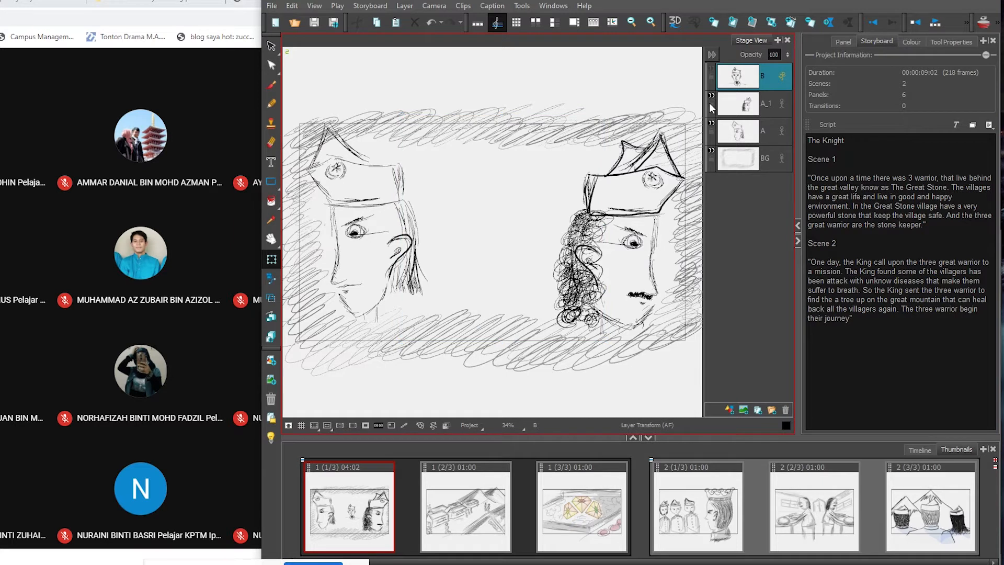
{"action": "left_click", "coordinate": [721, 108]}
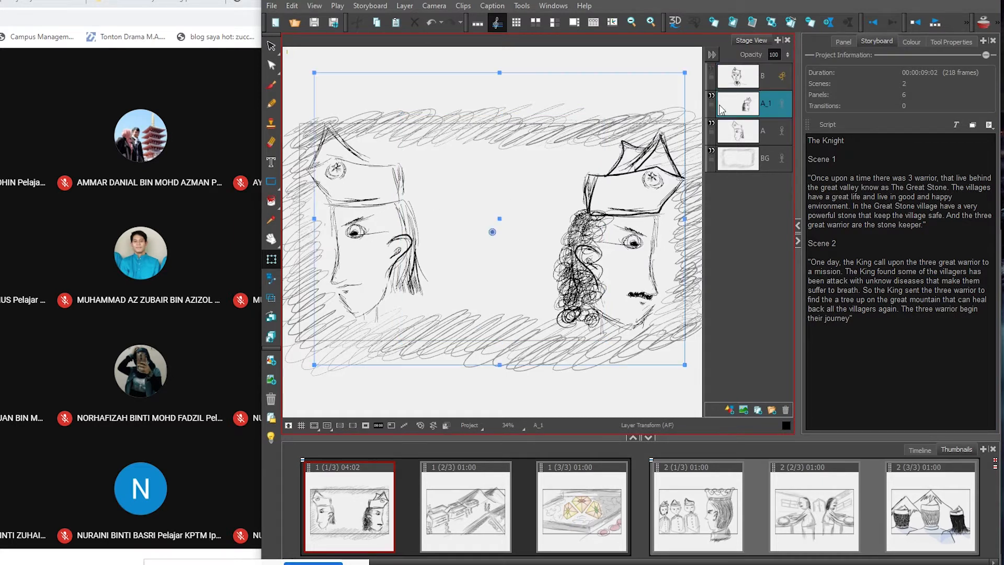
{"action": "left_click", "coordinate": [711, 96]}
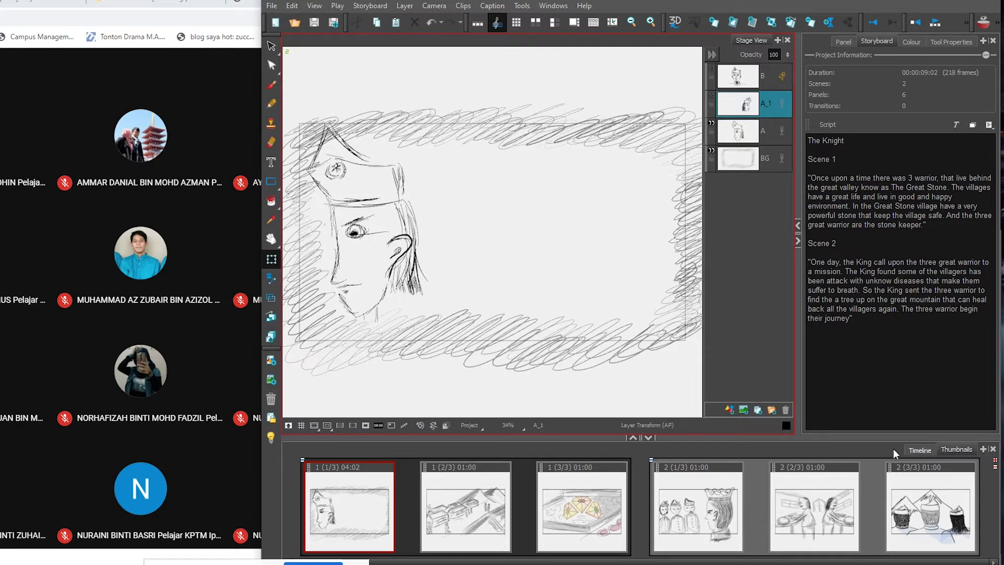
Display the project's timeline and enlarge its area upward.
{"action": "left_click", "coordinate": [918, 451]}
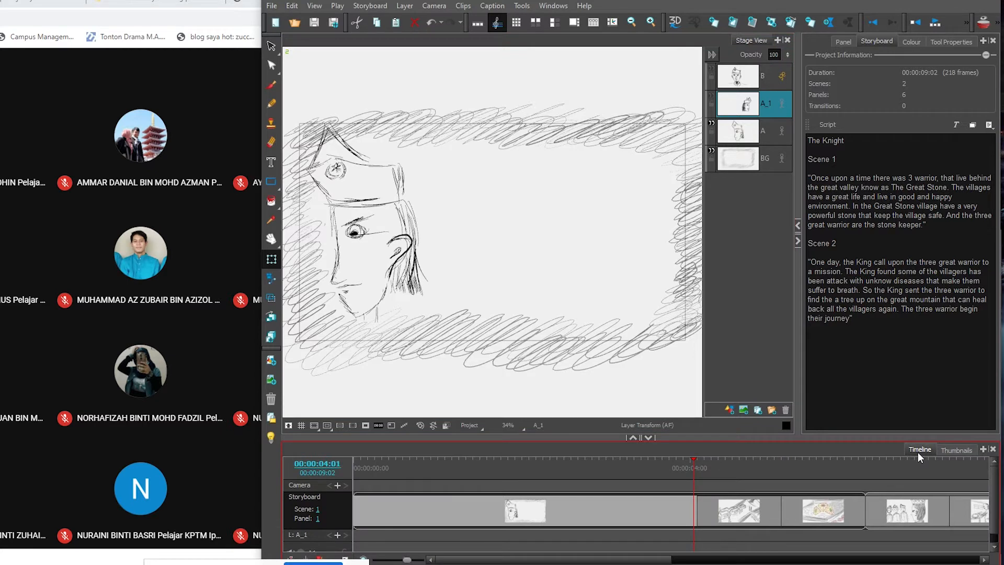
{"action": "left_click", "coordinate": [986, 450]}
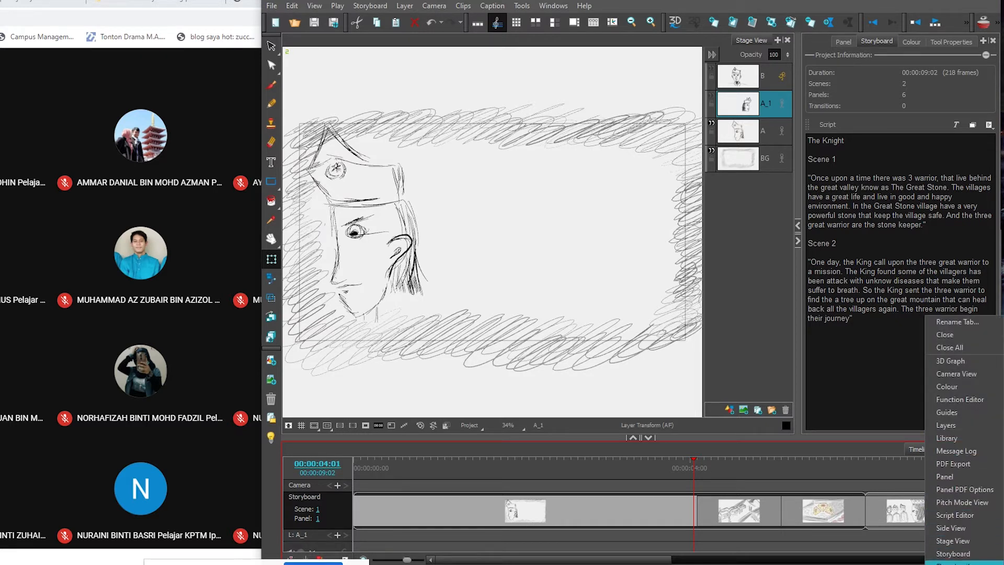
{"action": "left_click", "coordinate": [872, 453]}
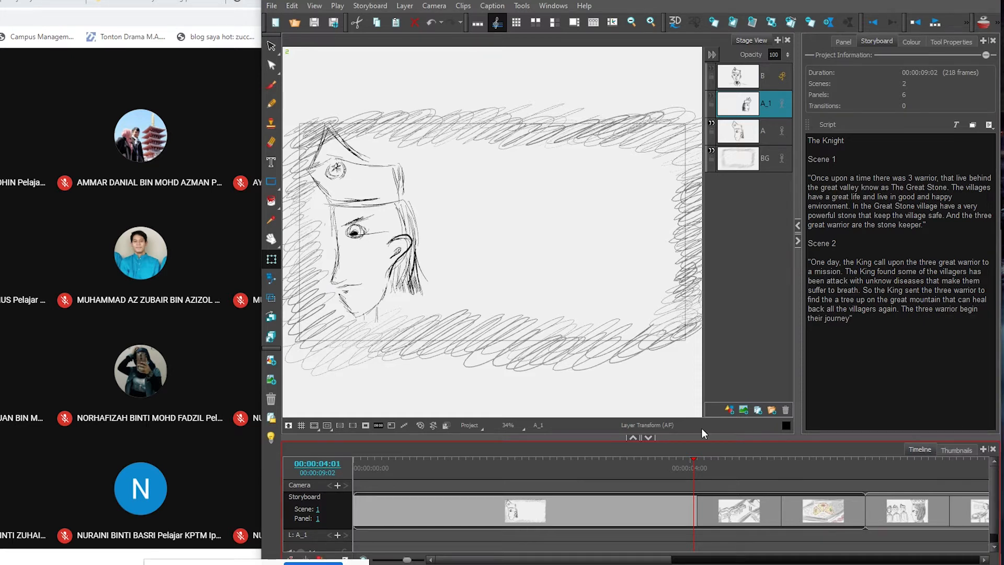
{"action": "left_click_drag", "start_coordinate": [700, 438], "coordinate": [699, 306]}
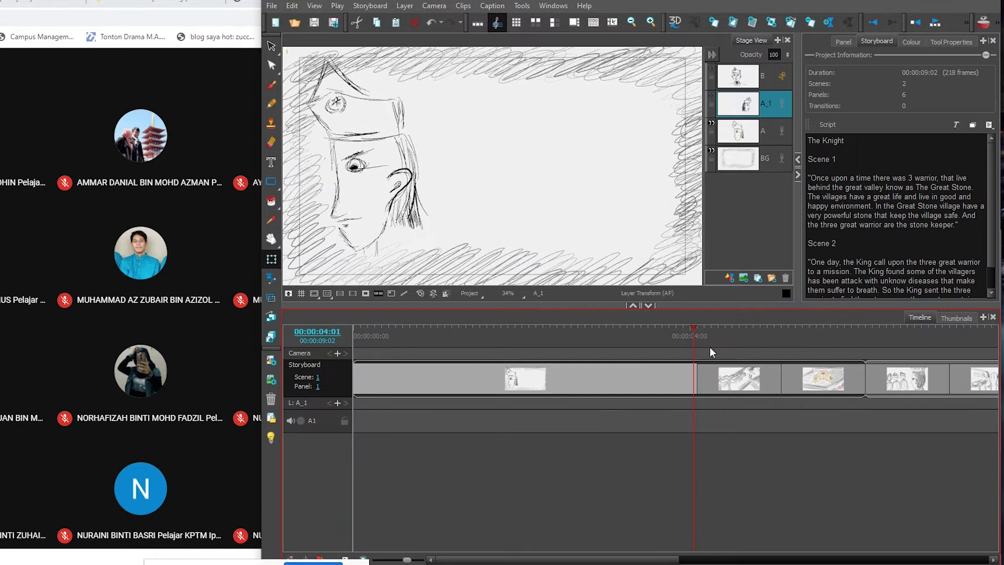
Show the panel details and inspect scene 2's second and first panels on the zoomed-out timeline.
{"action": "left_click", "coordinate": [843, 41]}
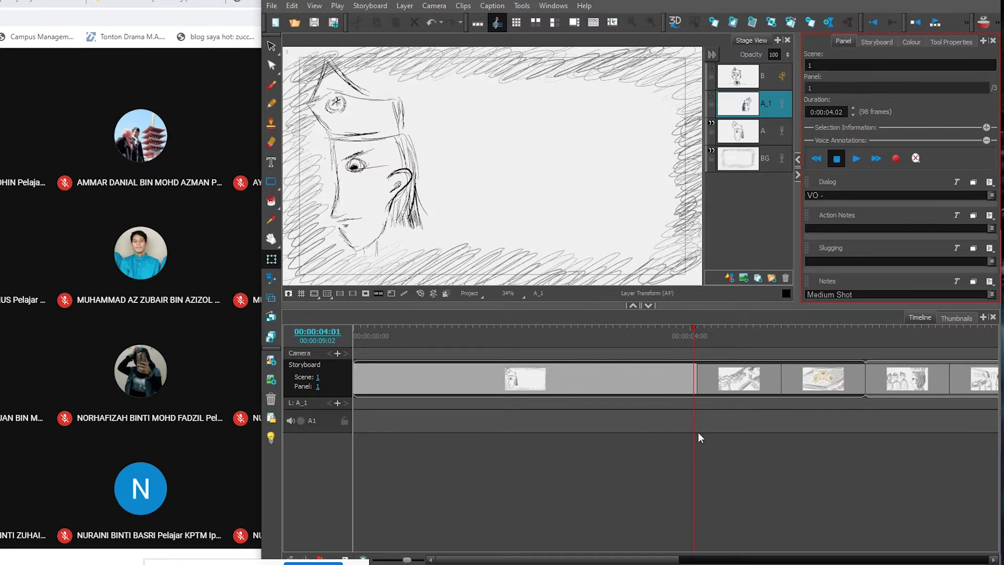
{"action": "left_click_drag", "start_coordinate": [412, 560], "coordinate": [403, 560]}
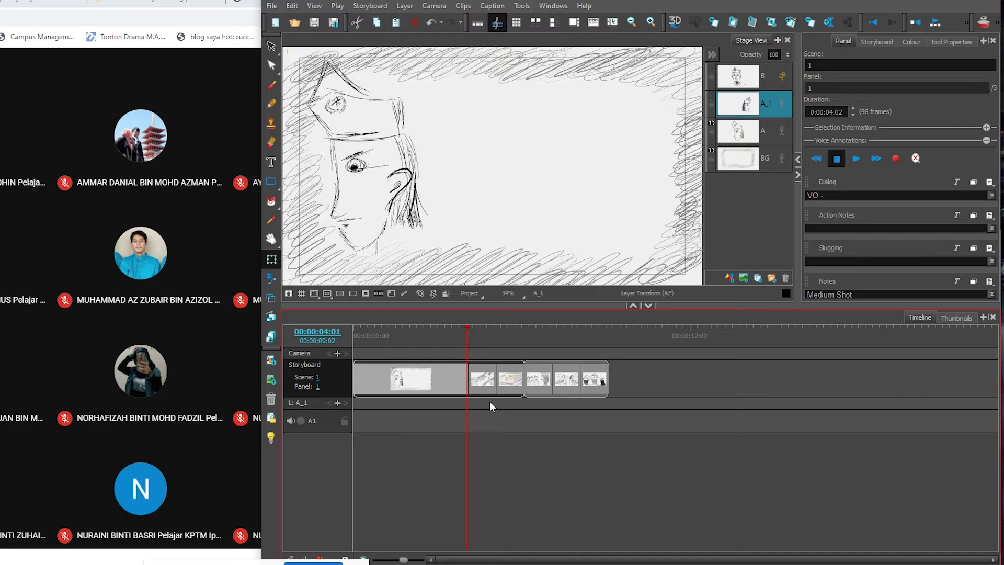
{"action": "left_click", "coordinate": [567, 378]}
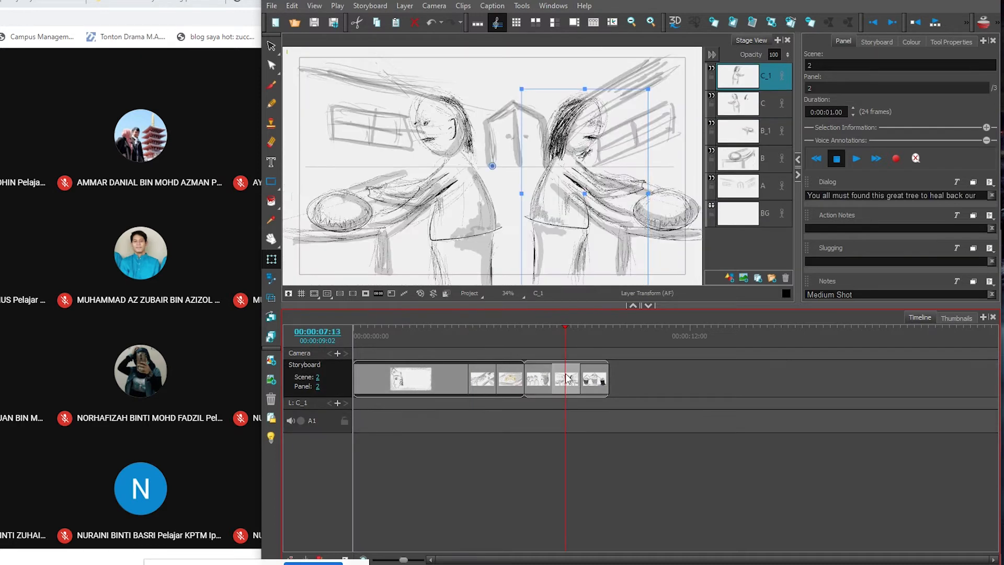
{"action": "left_click", "coordinate": [543, 371]}
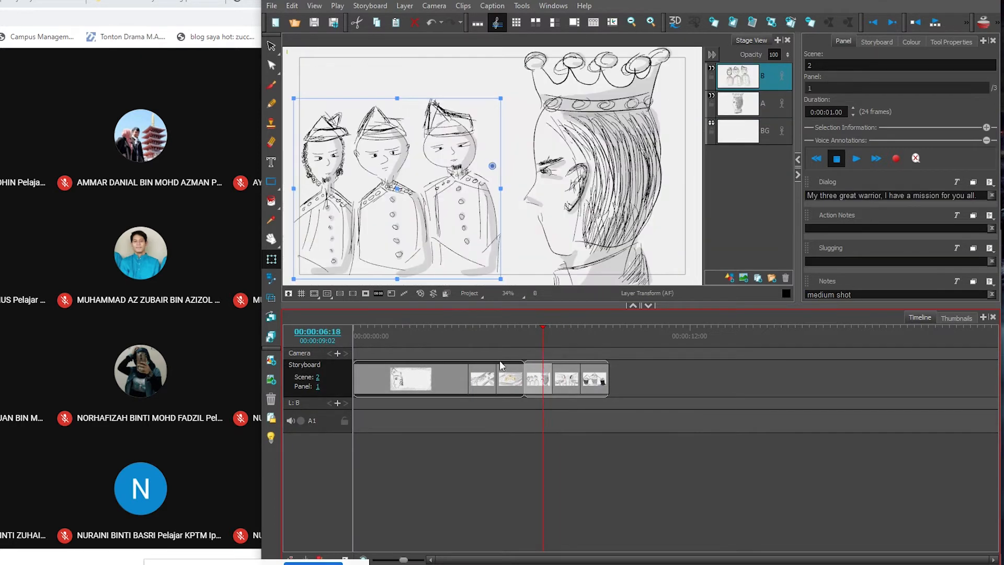
Return to scene 1's first panel on the timeline, show its layer B and hide it again.
{"action": "left_click", "coordinate": [399, 383]}
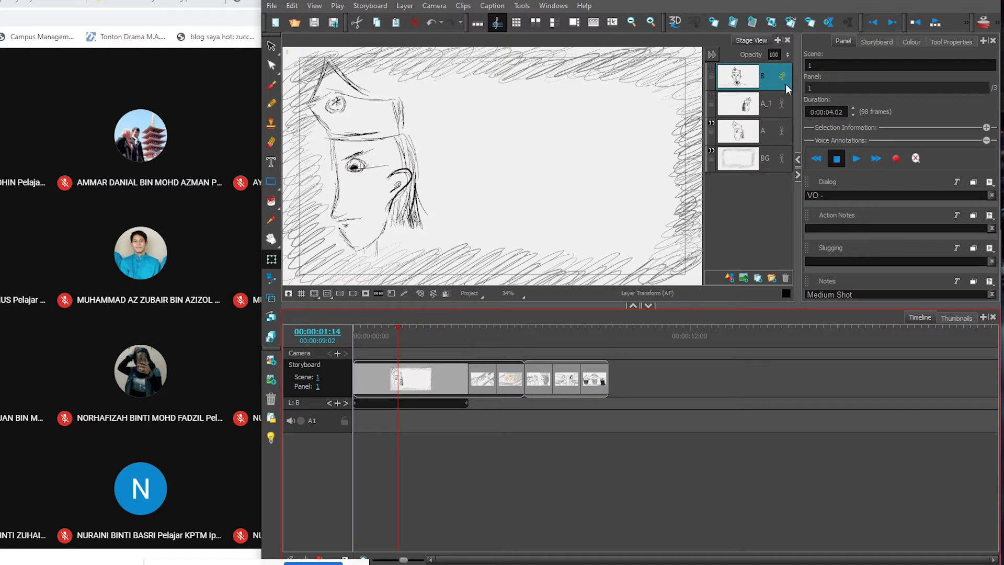
{"action": "left_click", "coordinate": [711, 68]}
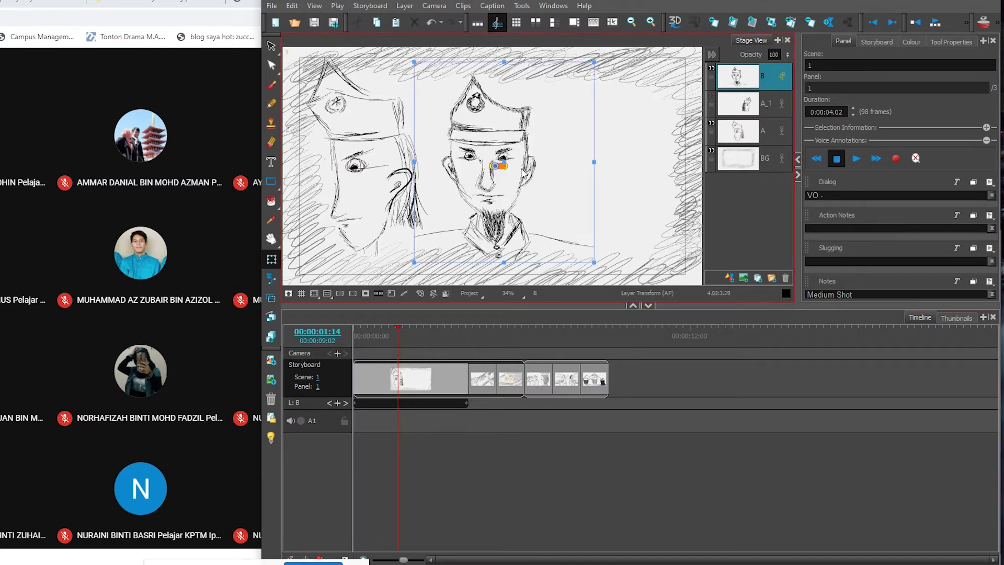
{"action": "left_click", "coordinate": [711, 68]}
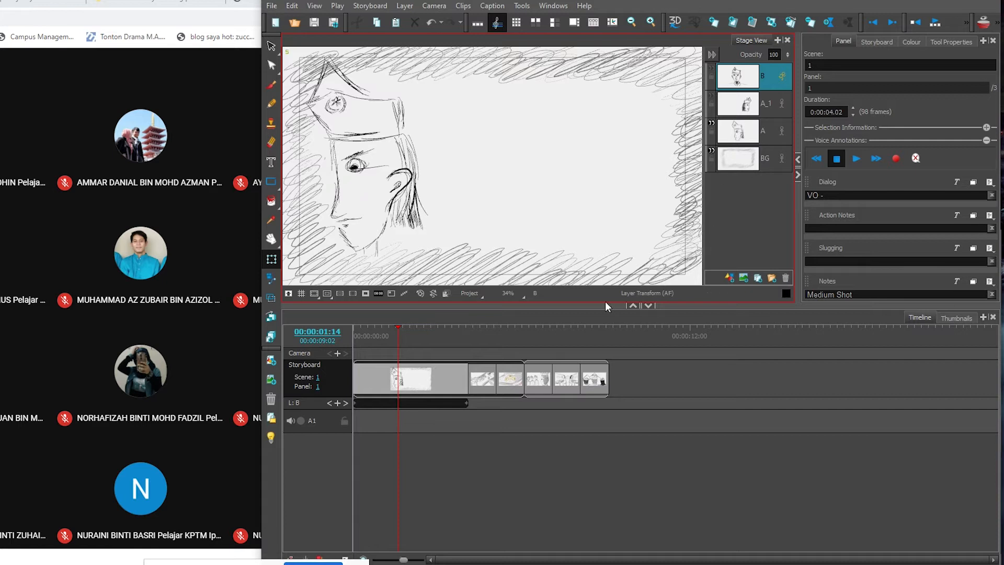
Display the panels as thumbnails and select the first panel of scene 2.
{"action": "left_click", "coordinate": [956, 319]}
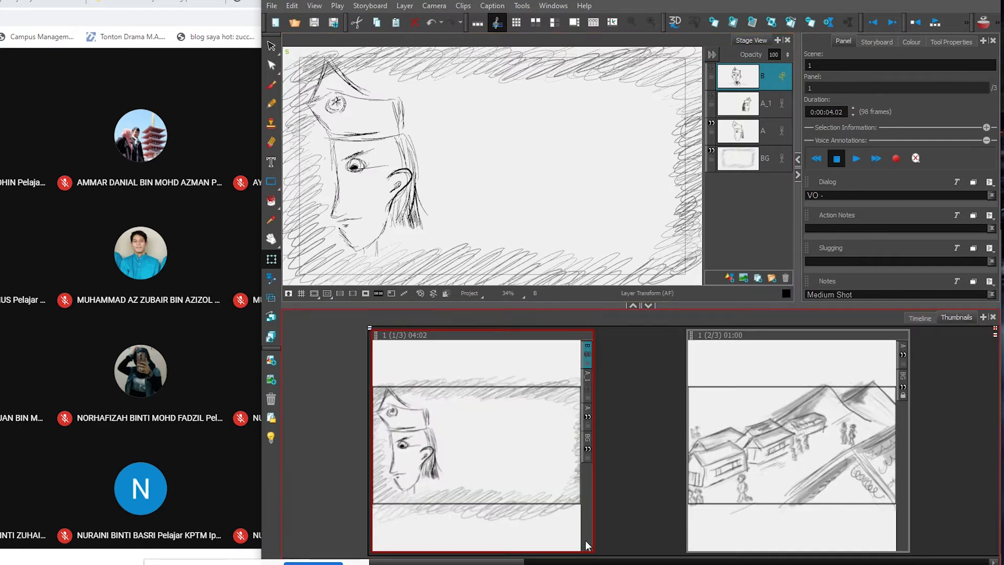
{"action": "left_click_drag", "start_coordinate": [443, 563], "coordinate": [758, 564]}
{"action": "left_click", "coordinate": [475, 427]}
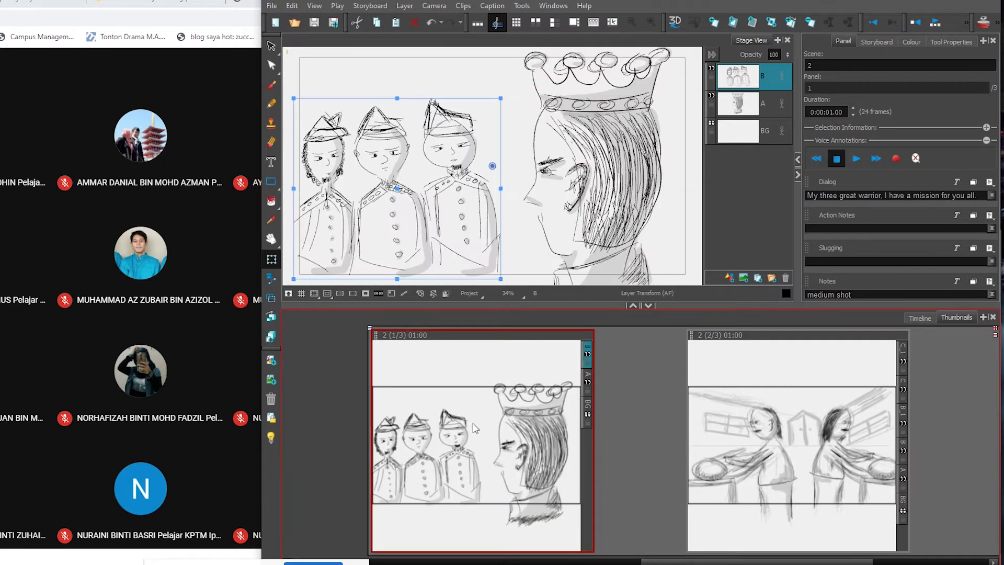
Return to the timeline, enlarge its scale and place the playhead at 00:00:06:10 in scene 2's first panel.
{"action": "left_click", "coordinate": [920, 318]}
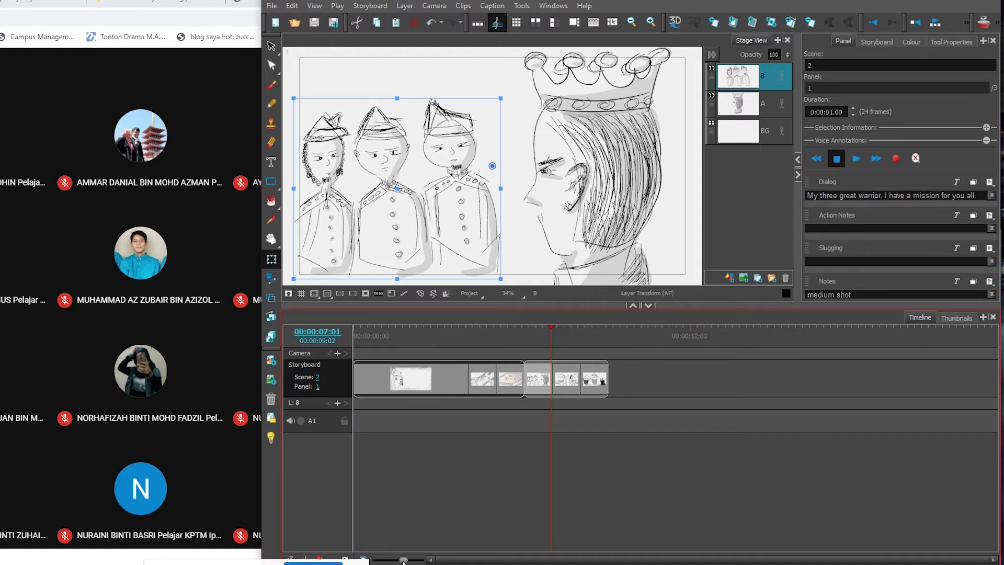
{"action": "mouse_move", "coordinate": [403, 561]}
{"action": "left_mouse_down"}
{"action": "mouse_move", "coordinate": [419, 561]}
{"action": "mouse_move", "coordinate": [407, 561]}
{"action": "left_mouse_up"}
{"action": "key", "text": "1"}
{"action": "left_click_drag", "start_coordinate": [702, 562], "coordinate": [728, 564]}
{"action": "left_click", "coordinate": [437, 339]}
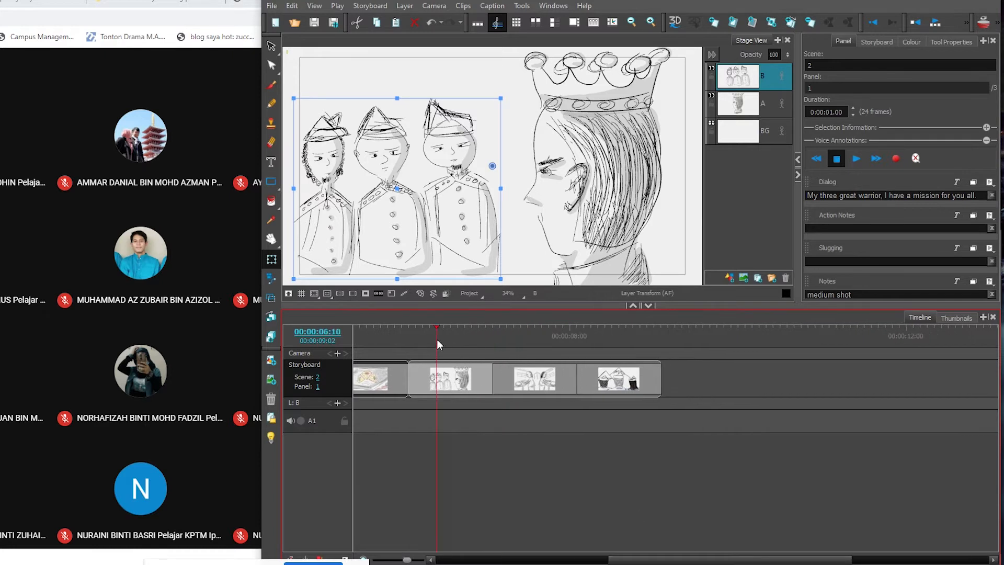
In scene 2's first panel, toggle layer B's visibility, leave it hidden and select layer A.
{"action": "left_click", "coordinate": [453, 378]}
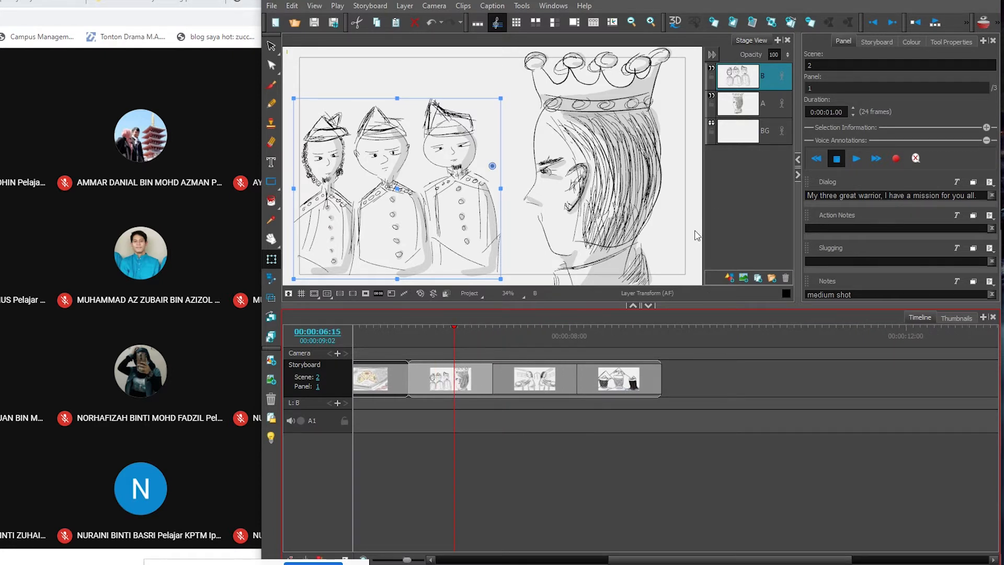
{"action": "left_click", "coordinate": [712, 67]}
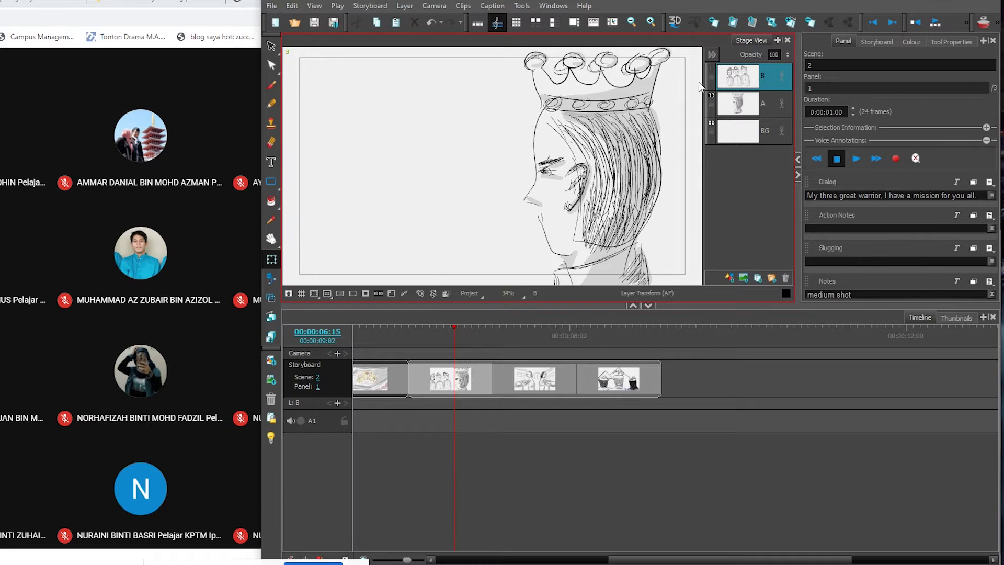
{"action": "left_click", "coordinate": [750, 115]}
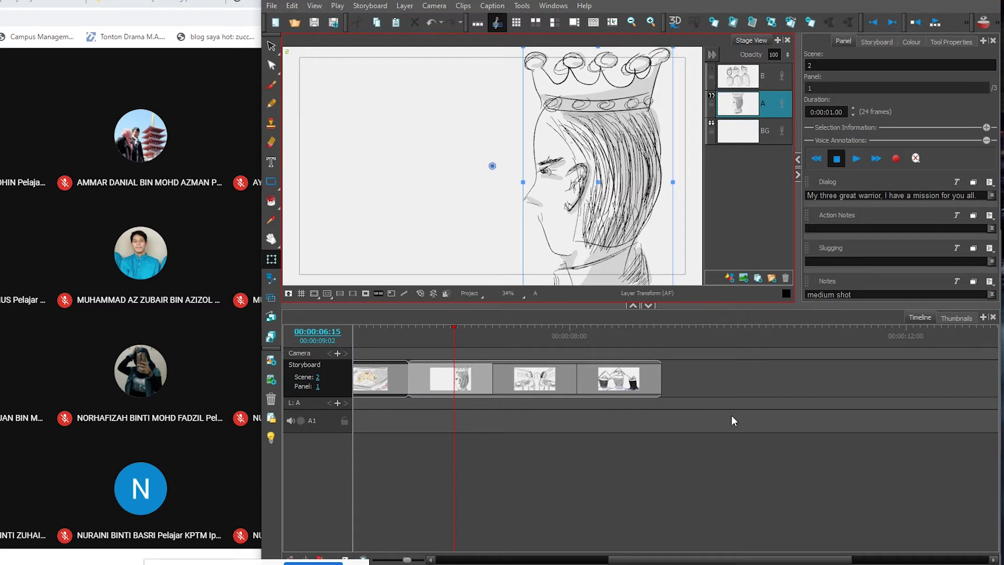
{"action": "left_click", "coordinate": [712, 69]}
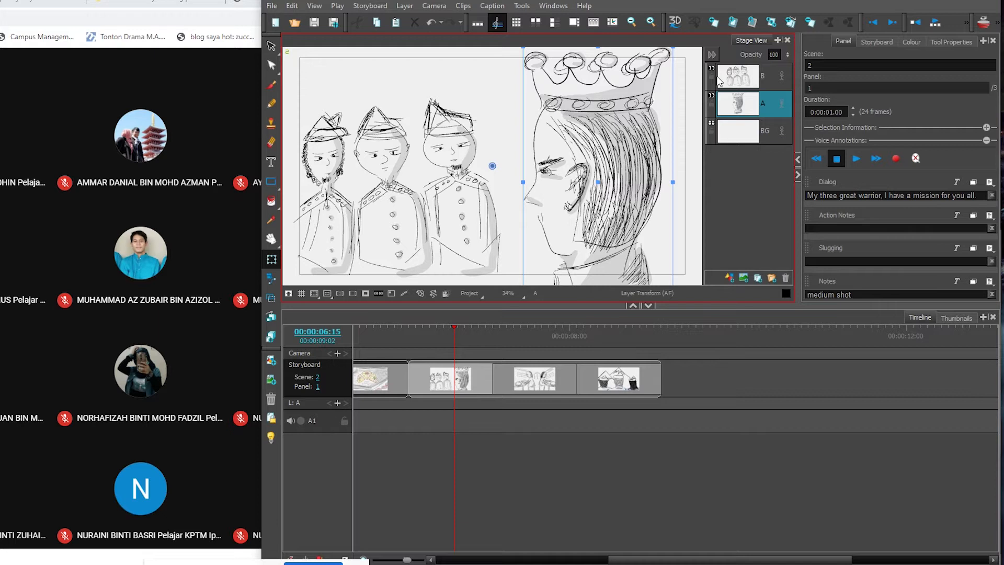
{"action": "left_click", "coordinate": [739, 82]}
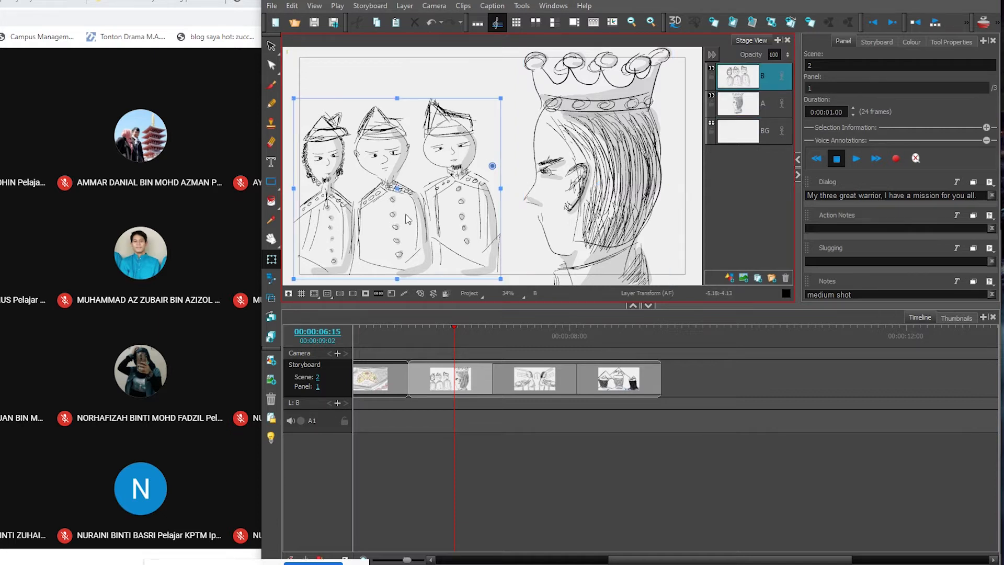
{"action": "left_click", "coordinate": [712, 75]}
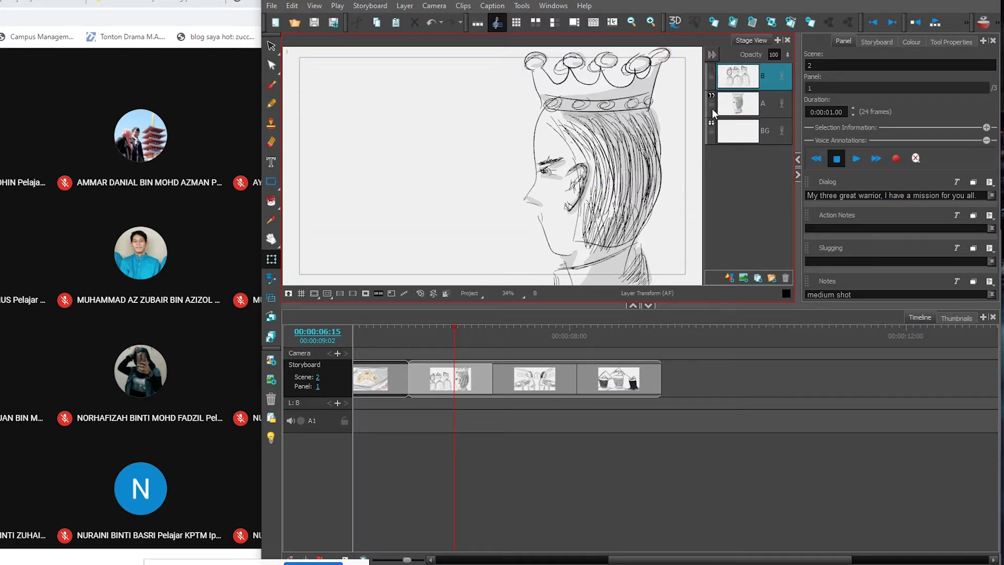
{"action": "left_click", "coordinate": [729, 111]}
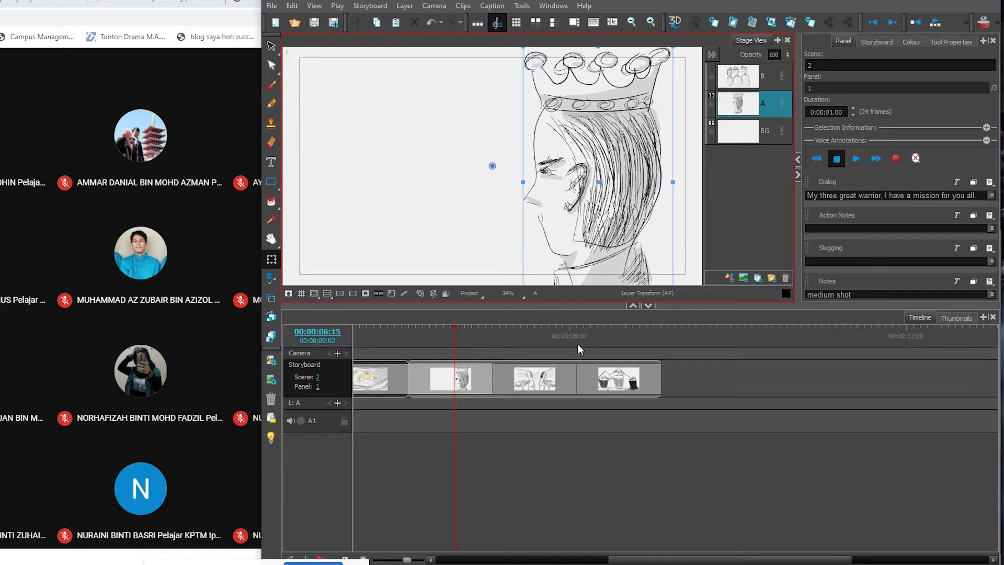
Scrub the playhead back to 00:00:06:03 in scene 2's first panel and enlarge its Dialog caption field.
{"action": "mouse_move", "coordinate": [453, 325]}
{"action": "left_mouse_down"}
{"action": "mouse_move", "coordinate": [665, 330]}
{"action": "mouse_move", "coordinate": [425, 339]}
{"action": "left_mouse_up"}
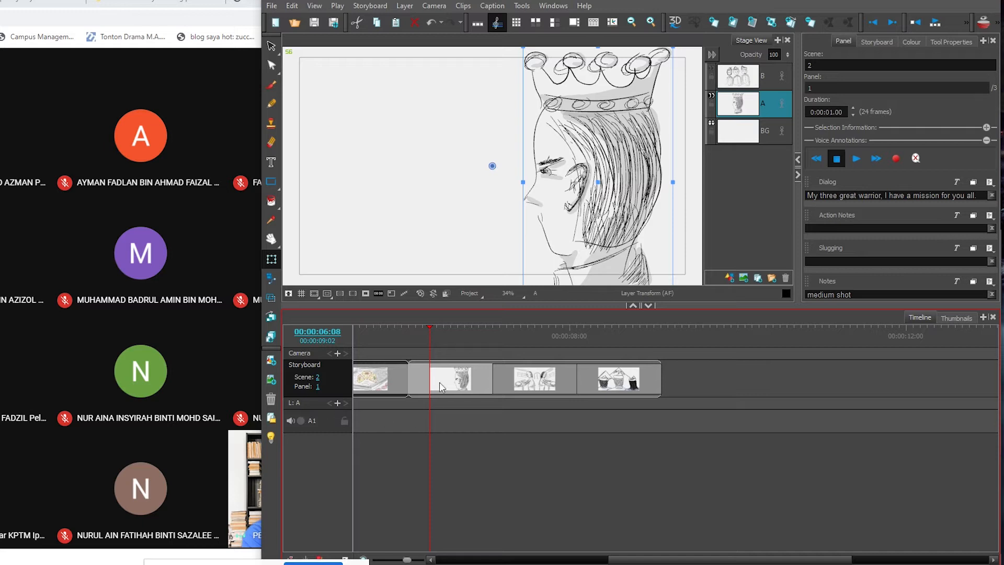
{"action": "mouse_move", "coordinate": [429, 326]}
{"action": "left_mouse_down"}
{"action": "mouse_move", "coordinate": [443, 327]}
{"action": "mouse_move", "coordinate": [413, 328]}
{"action": "left_mouse_up"}
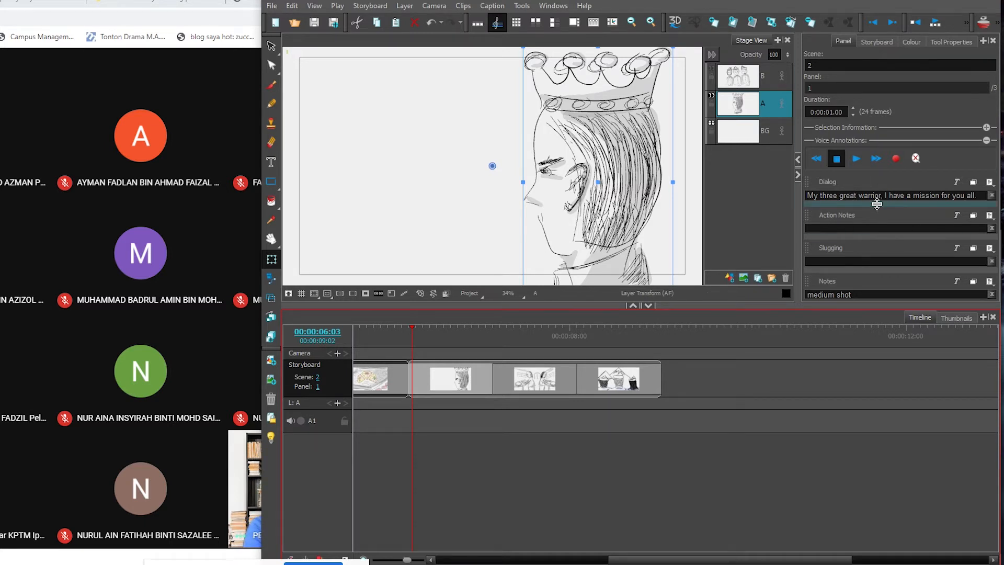
{"action": "left_click_drag", "start_coordinate": [877, 208], "coordinate": [881, 224]}
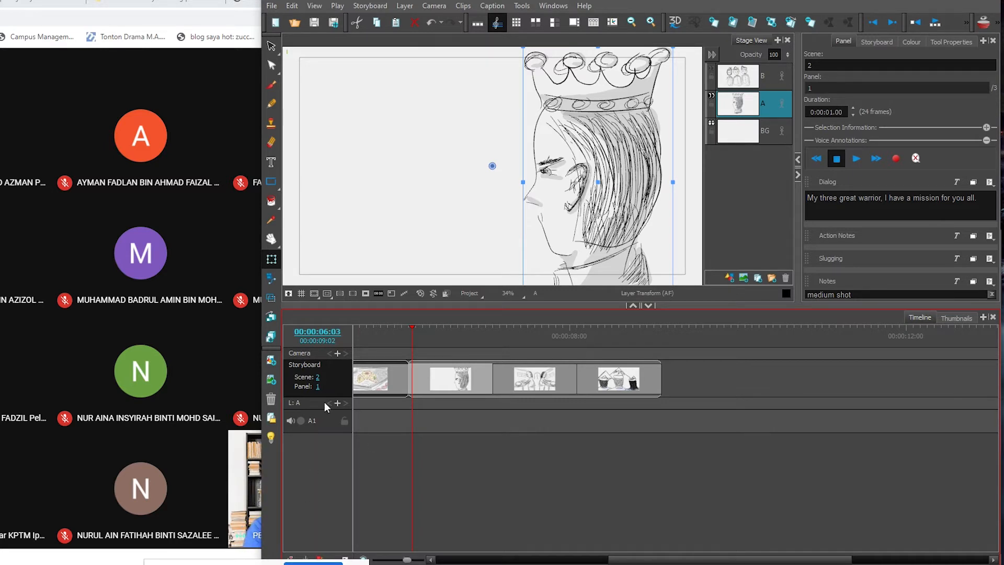
{"action": "right_click", "coordinate": [315, 454]}
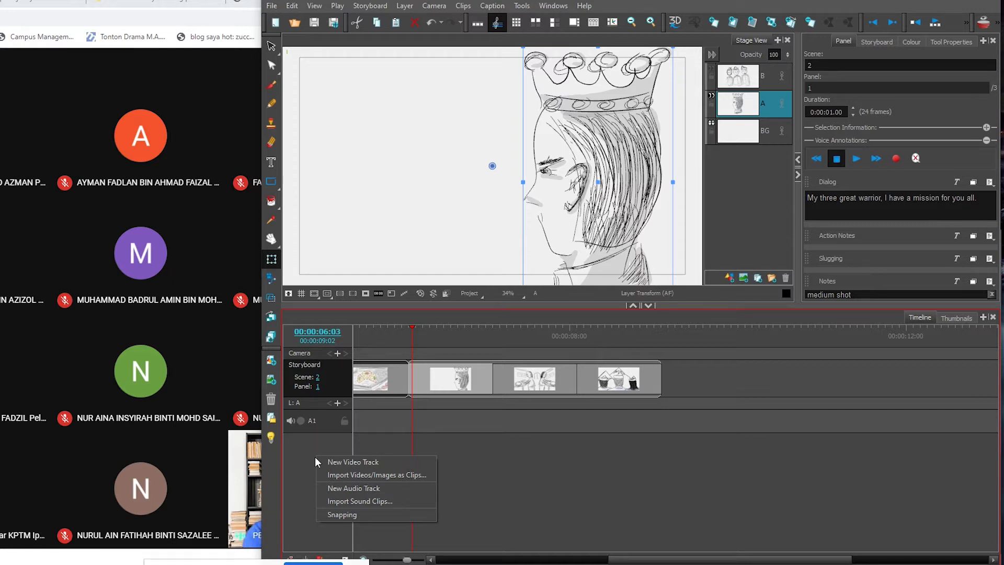
{"action": "left_click", "coordinate": [452, 463]}
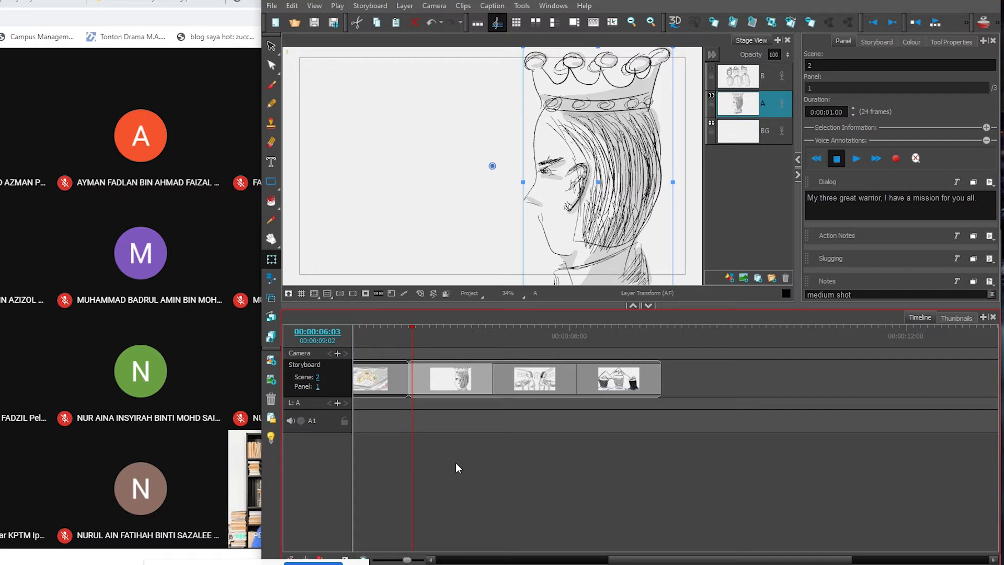
{"action": "right_click", "coordinate": [321, 460]}
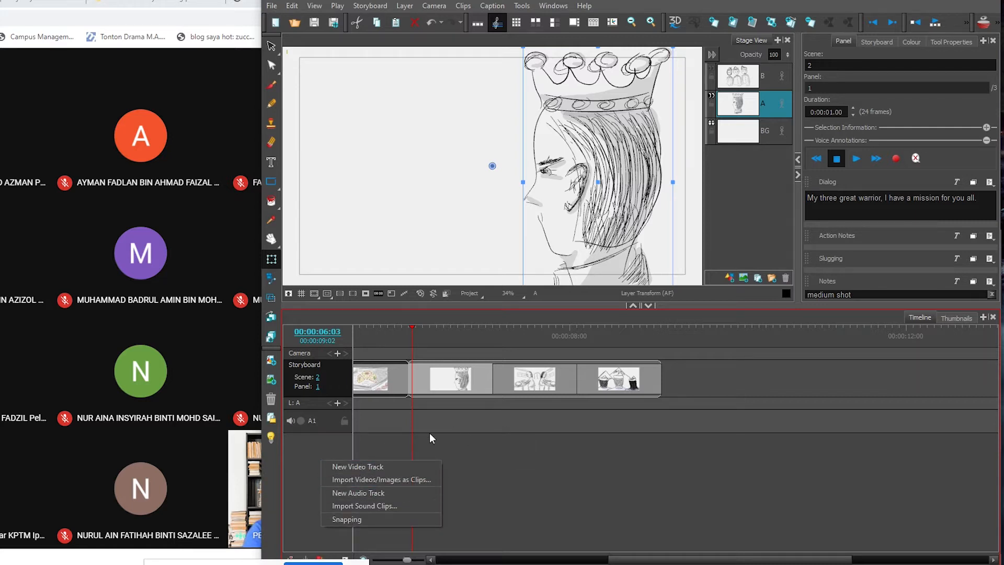
{"action": "left_click", "coordinate": [402, 443]}
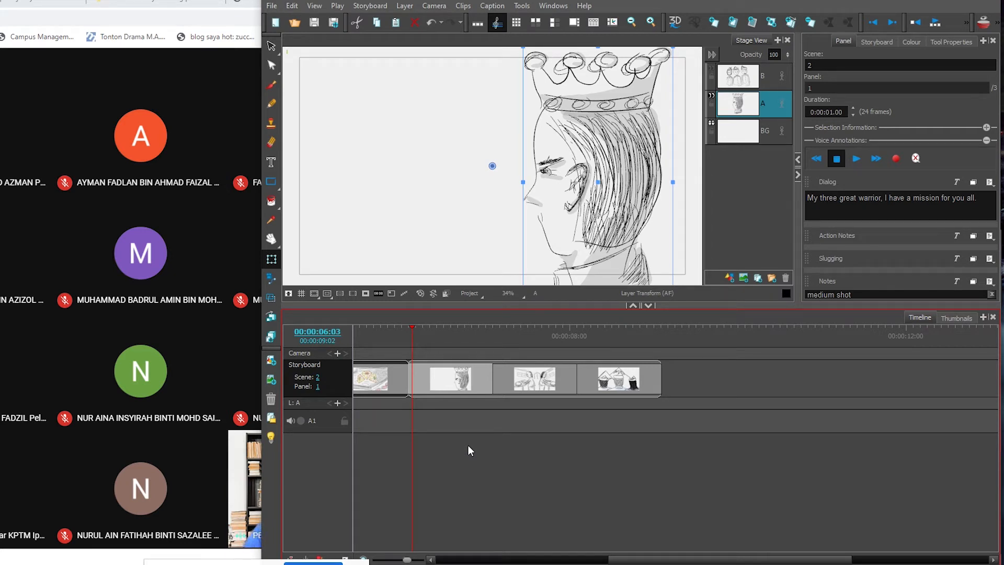
Activate the Select tool and move the playhead to 00:00:06:16 in scene 2's first panel.
{"action": "left_click", "coordinate": [569, 339]}
{"action": "left_click", "coordinate": [437, 335]}
{"action": "left_click", "coordinate": [439, 335]}
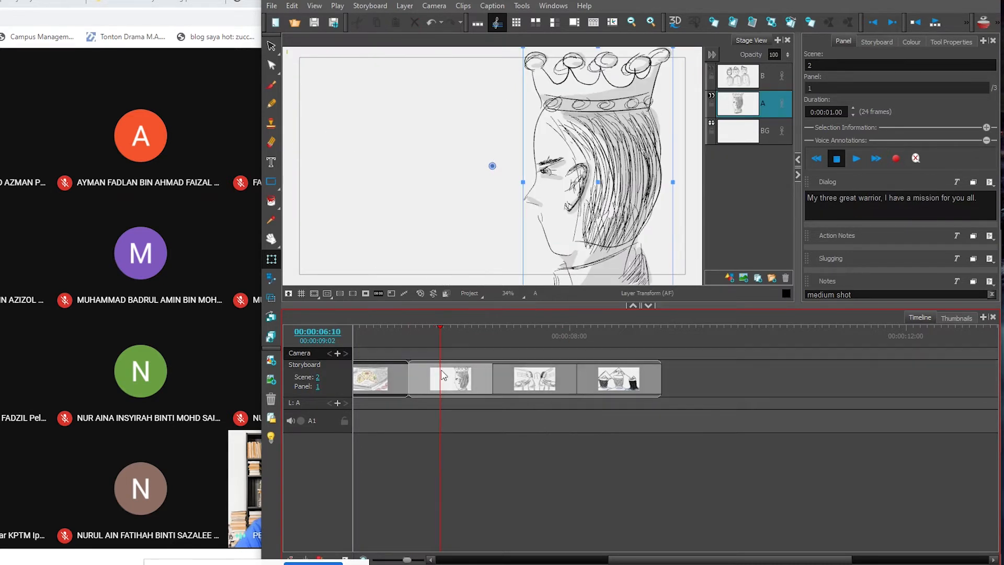
{"action": "left_click", "coordinate": [712, 165]}
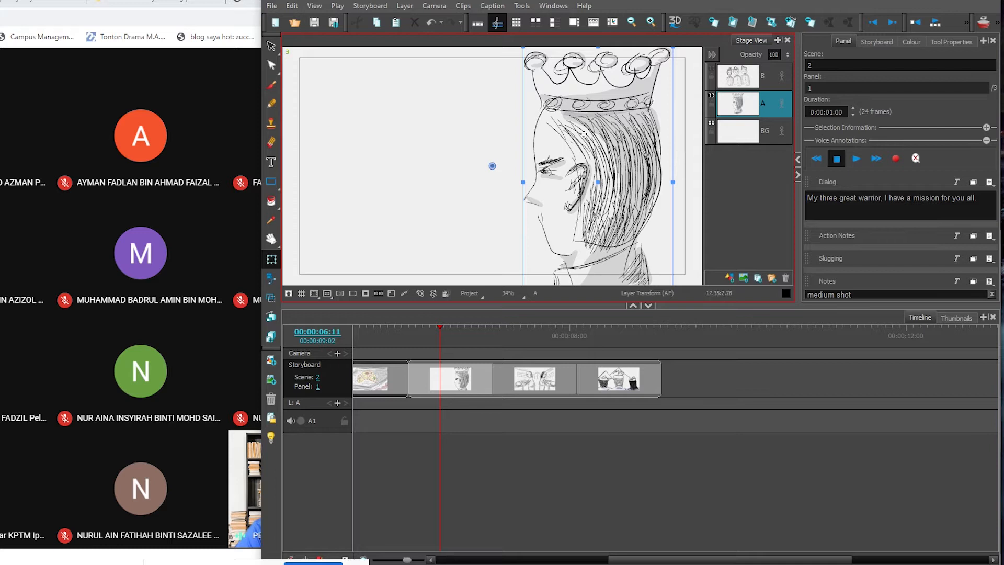
{"action": "left_click", "coordinate": [271, 46]}
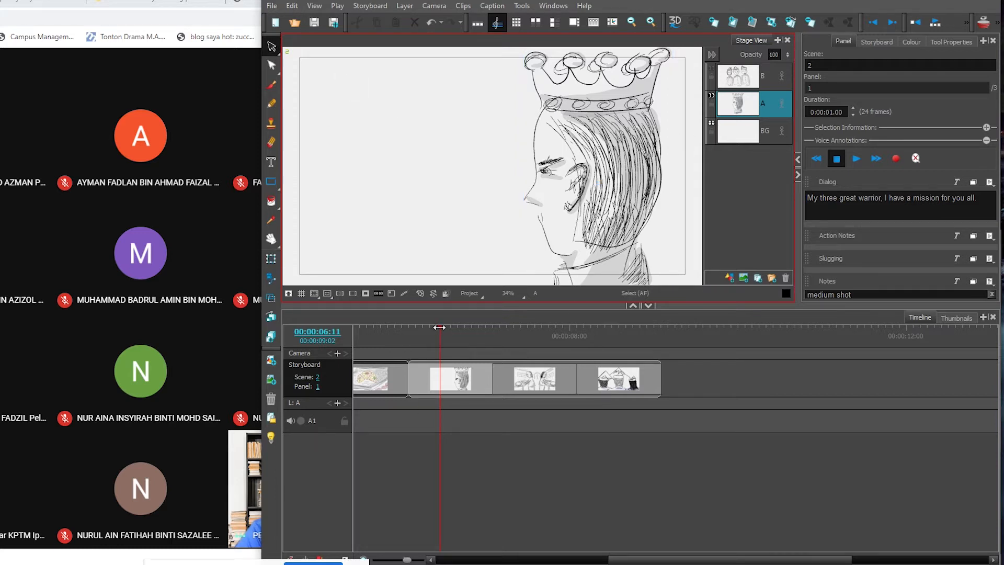
{"action": "left_click_drag", "start_coordinate": [439, 328], "coordinate": [459, 332]}
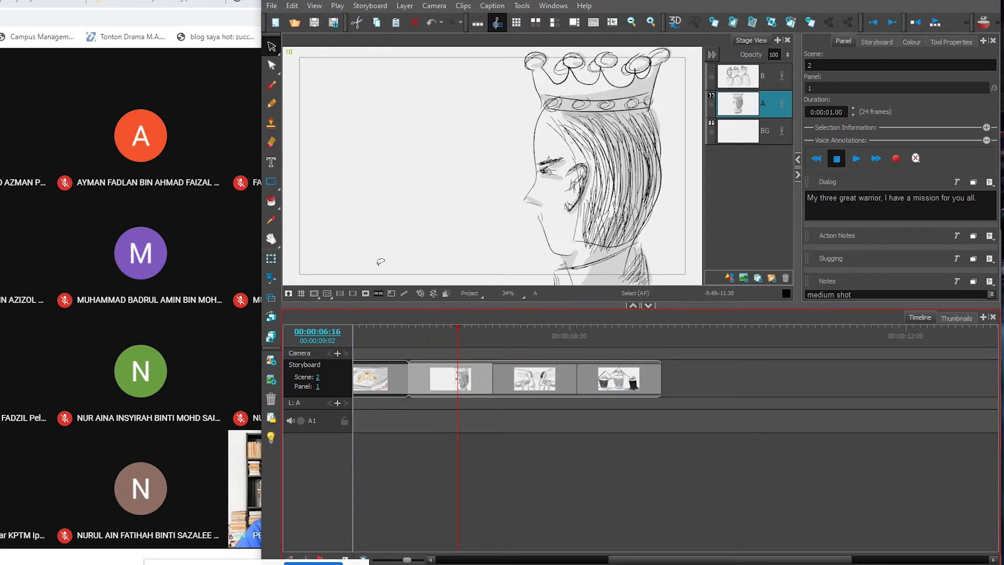
Zoom the stage out to 25% to frame the whole king drawing and scrub the playhead to 00:00:06:20.
{"action": "key", "text": "alt+z"}
{"action": "key", "text": "alt"}
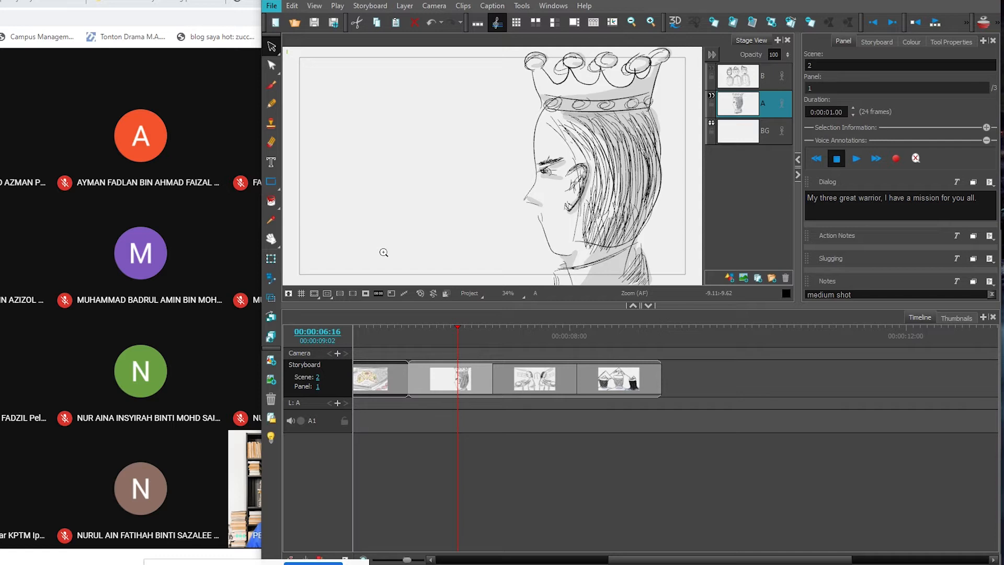
{"action": "right_click", "coordinate": [383, 252]}
{"action": "left_click", "coordinate": [365, 253]}
{"action": "key", "text": "alt+z"}
{"action": "left_click_drag", "start_coordinate": [365, 254], "coordinate": [464, 218]}
{"action": "left_click", "coordinate": [380, 252], "text": "alt"}
{"action": "key", "text": "space"}
{"action": "mouse_move", "coordinate": [457, 326]}
{"action": "left_mouse_down"}
{"action": "mouse_move", "coordinate": [424, 327]}
{"action": "mouse_move", "coordinate": [474, 335]}
{"action": "left_mouse_up"}
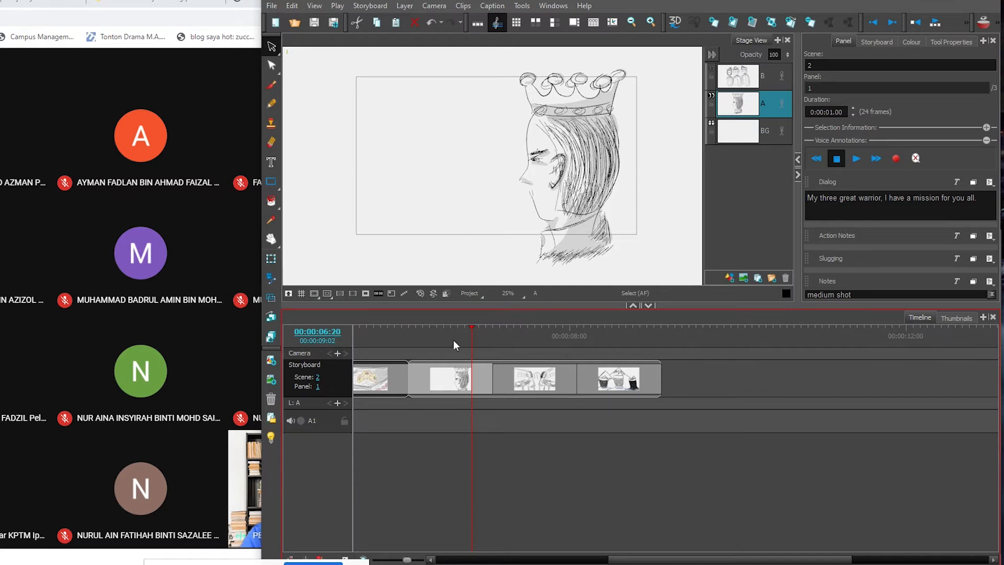
Show the tool properties and jump the playhead back and forth between the panel's first and last frames.
{"action": "left_click", "coordinate": [951, 42]}
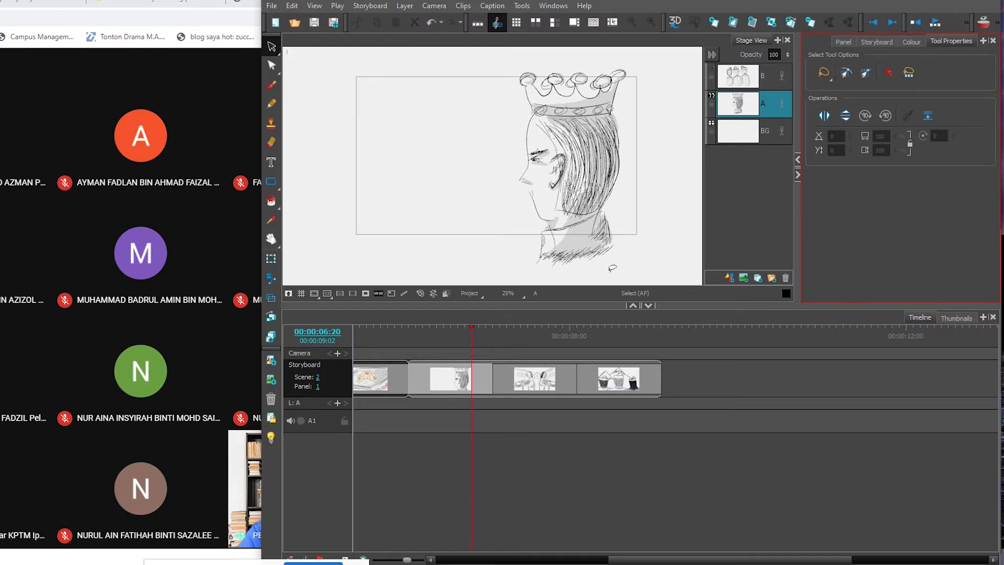
{"action": "left_click", "coordinate": [874, 23]}
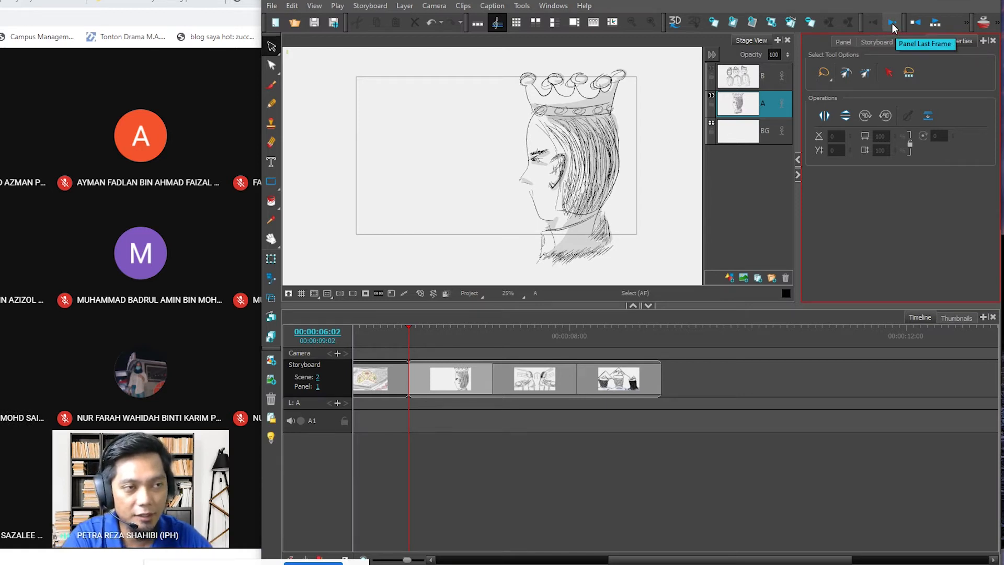
{"action": "left_click", "coordinate": [891, 23]}
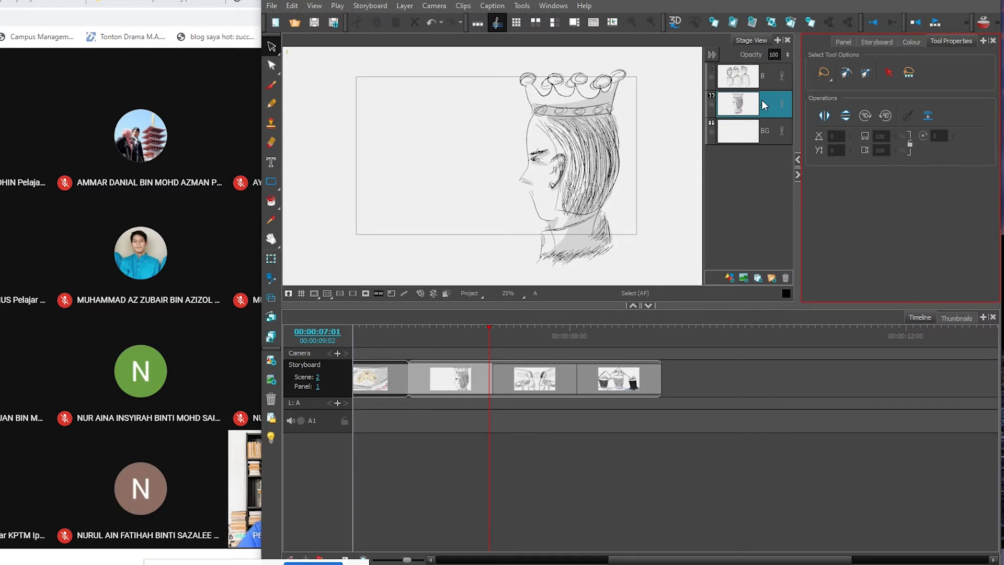
{"action": "left_click", "coordinate": [872, 23]}
{"action": "left_click", "coordinate": [892, 24]}
{"action": "left_click", "coordinate": [877, 24]}
{"action": "left_click", "coordinate": [892, 24]}
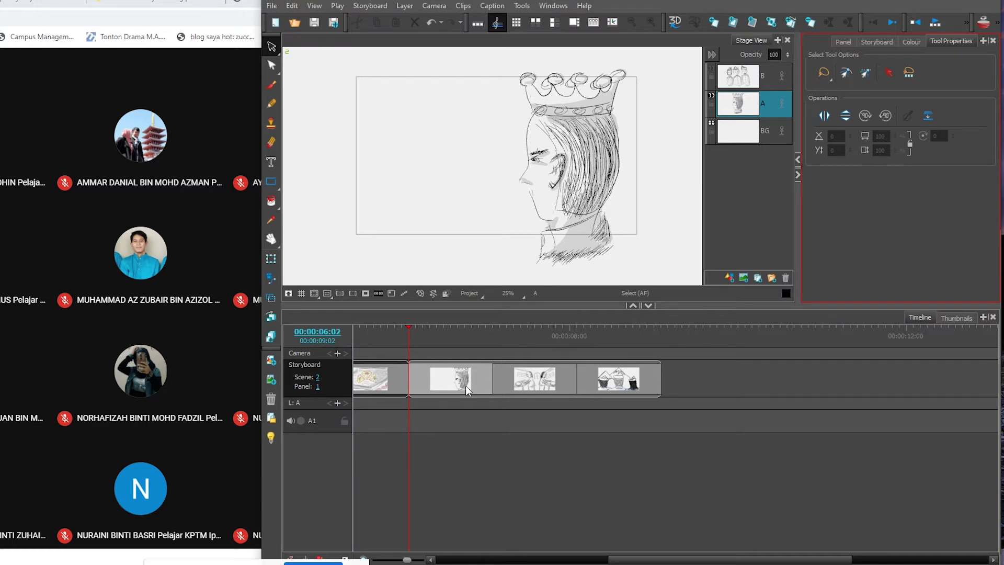
Return the playhead to the panel's first frame and enable animation on layer A.
{"action": "mouse_move", "coordinate": [412, 326]}
{"action": "left_mouse_down"}
{"action": "mouse_move", "coordinate": [487, 329]}
{"action": "mouse_move", "coordinate": [411, 331]}
{"action": "mouse_move", "coordinate": [426, 339]}
{"action": "left_mouse_up"}
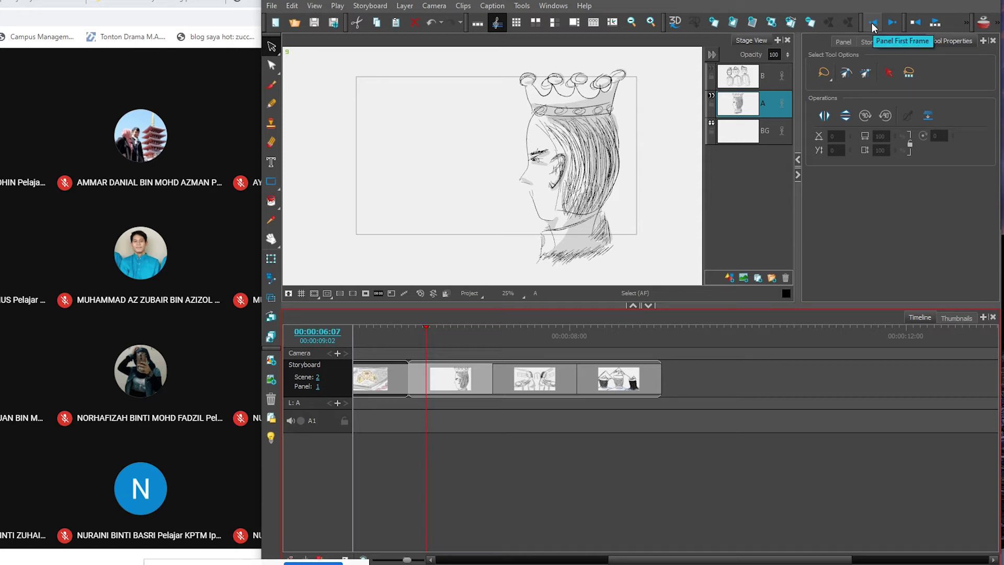
{"action": "left_click", "coordinate": [871, 23]}
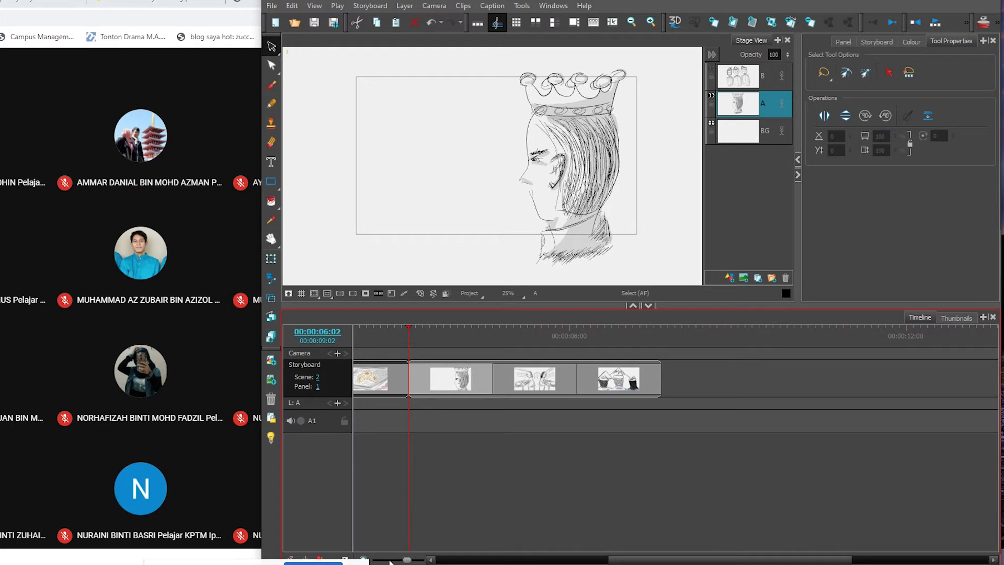
{"action": "left_click", "coordinate": [782, 104]}
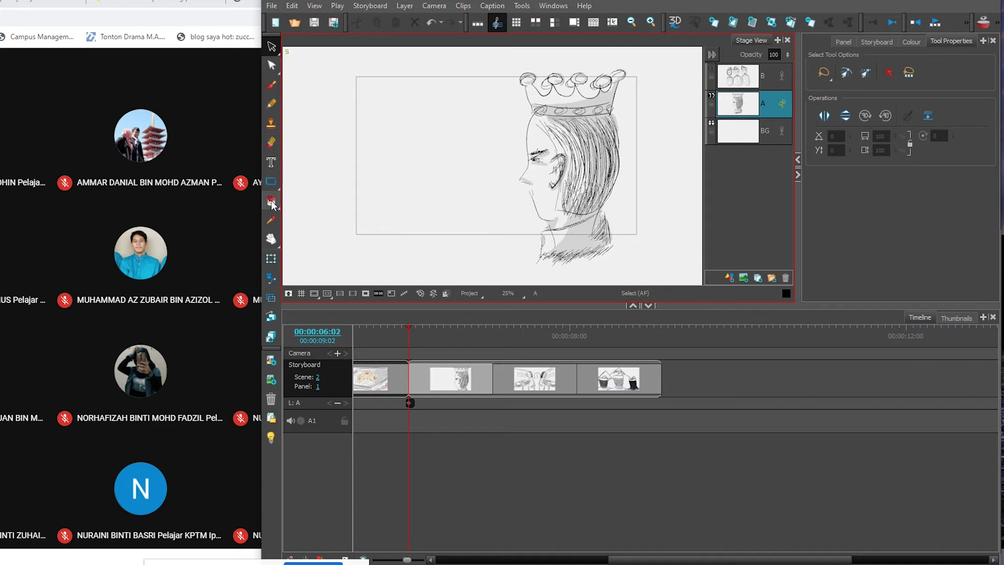
Activate the Layer Transform tool and review its animated layer, keyframe and duration settings for layer A.
{"action": "left_click", "coordinate": [272, 260]}
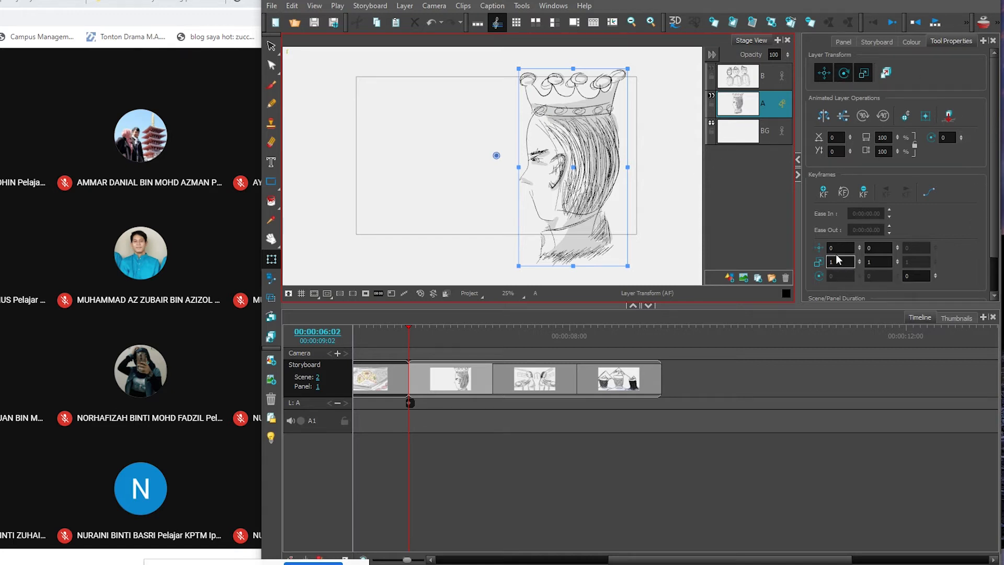
{"action": "scroll", "coordinate": [989, 179], "scroll_direction": "down", "scroll_amount": 2}
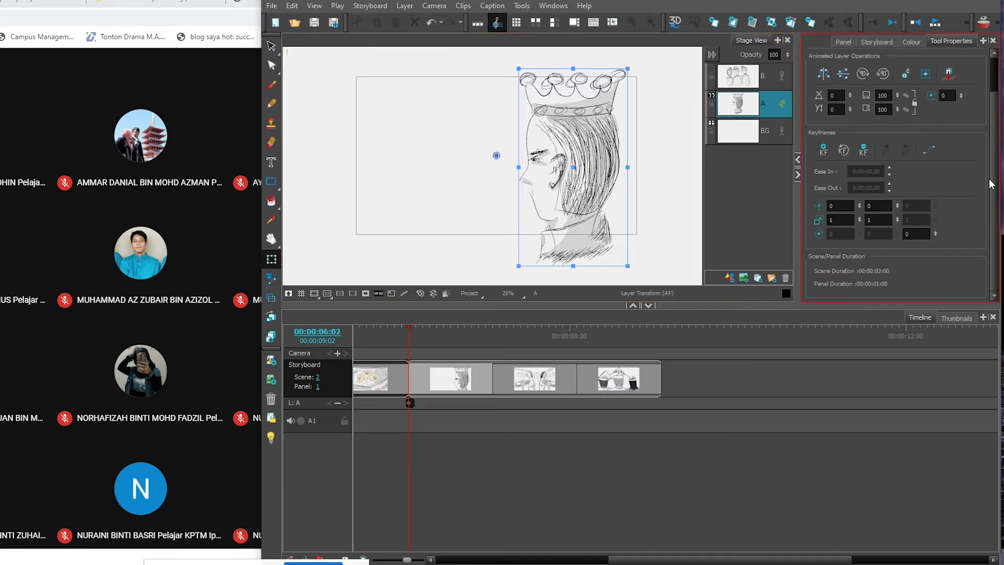
{"action": "scroll", "coordinate": [988, 180], "scroll_direction": "up", "scroll_amount": 1}
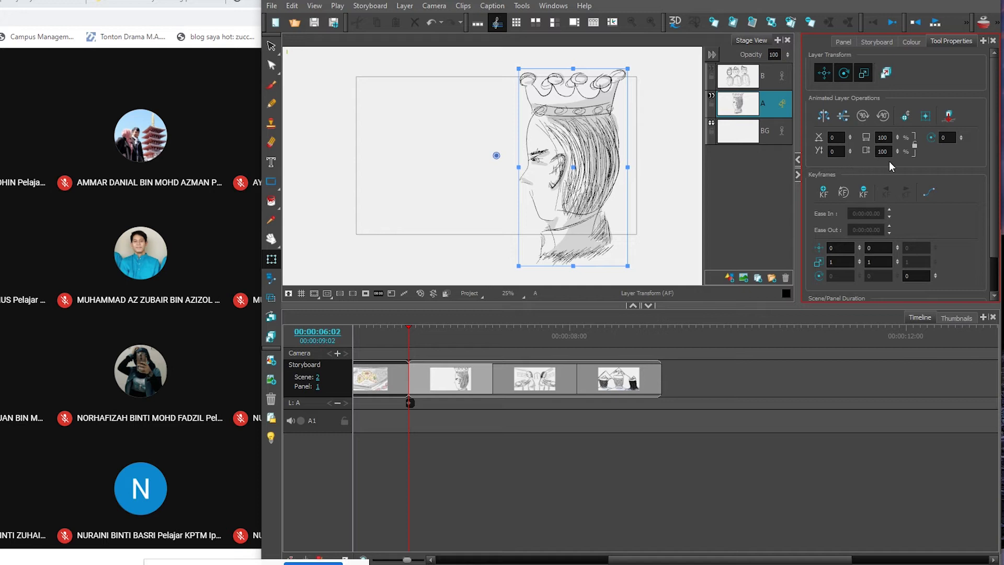
{"action": "scroll", "coordinate": [889, 165], "scroll_direction": "down", "scroll_amount": 1}
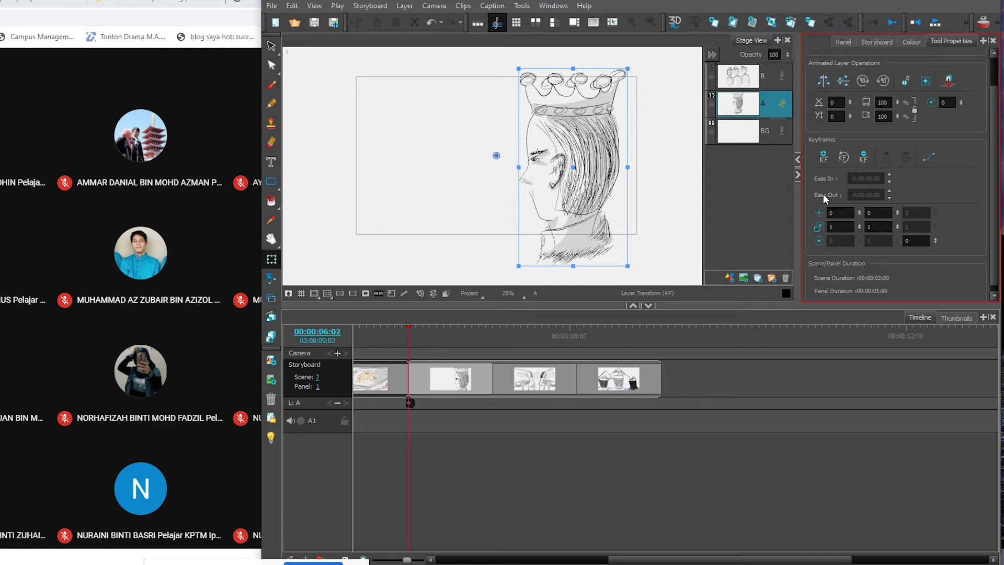
{"action": "scroll", "coordinate": [823, 194], "scroll_direction": "up", "scroll_amount": 1}
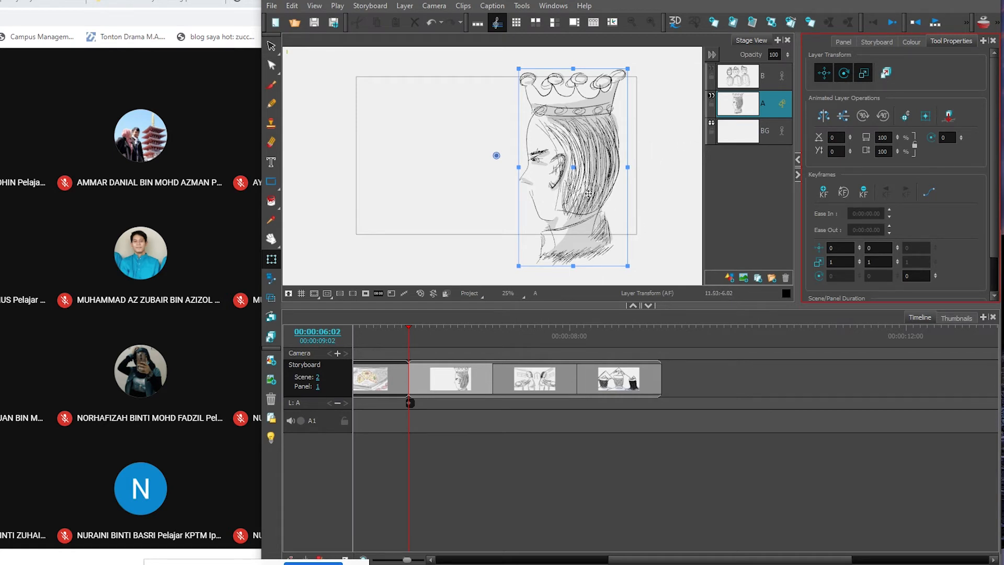
Move the king on layer A beyond the frame's right edge at the first frame, to about 15.93, 1.42.
{"action": "key", "text": "space"}
{"action": "left_click_drag", "start_coordinate": [590, 170], "coordinate": [532, 172]}
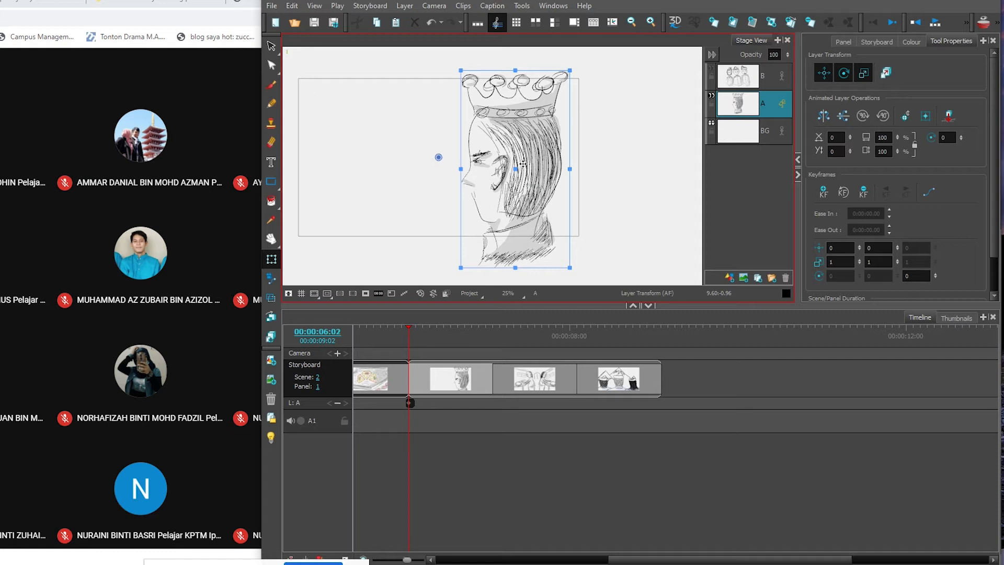
{"action": "mouse_move", "coordinate": [522, 163]}
{"action": "left_mouse_down"}
{"action": "mouse_move", "coordinate": [650, 166]}
{"action": "mouse_move", "coordinate": [664, 155]}
{"action": "left_mouse_up"}
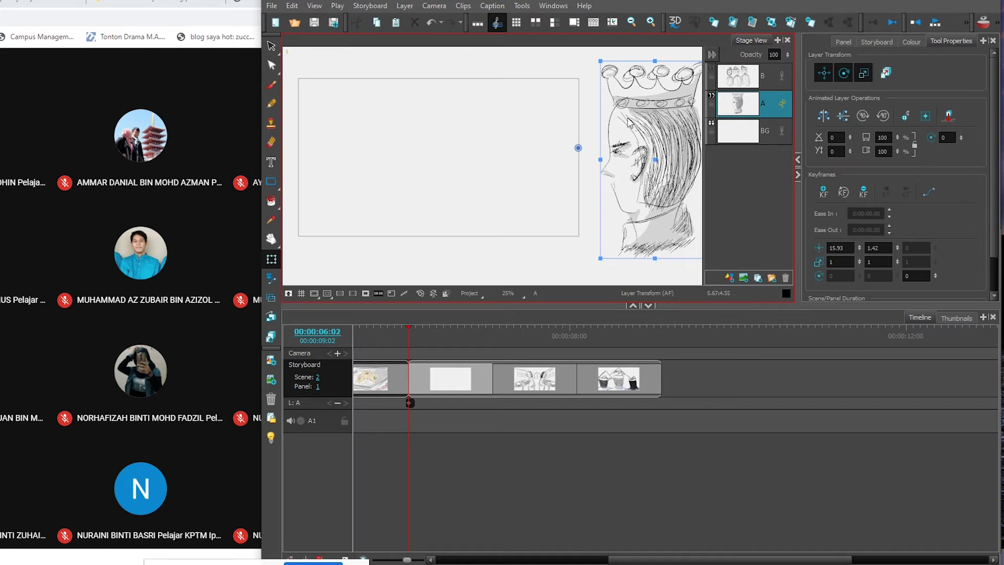
{"action": "key", "text": "space"}
{"action": "left_click_drag", "start_coordinate": [595, 179], "coordinate": [494, 195]}
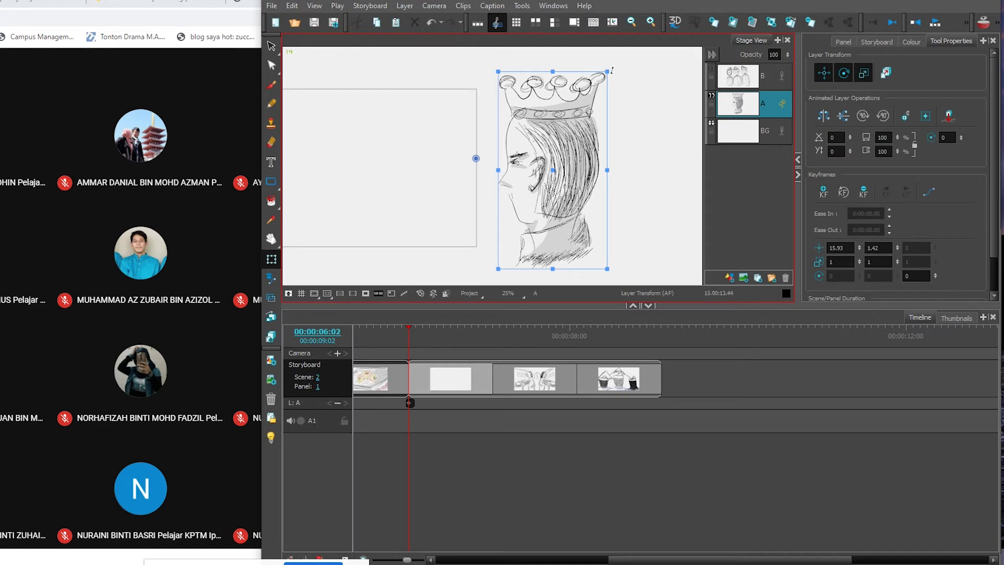
{"action": "left_click_drag", "start_coordinate": [607, 70], "coordinate": [647, 49]}
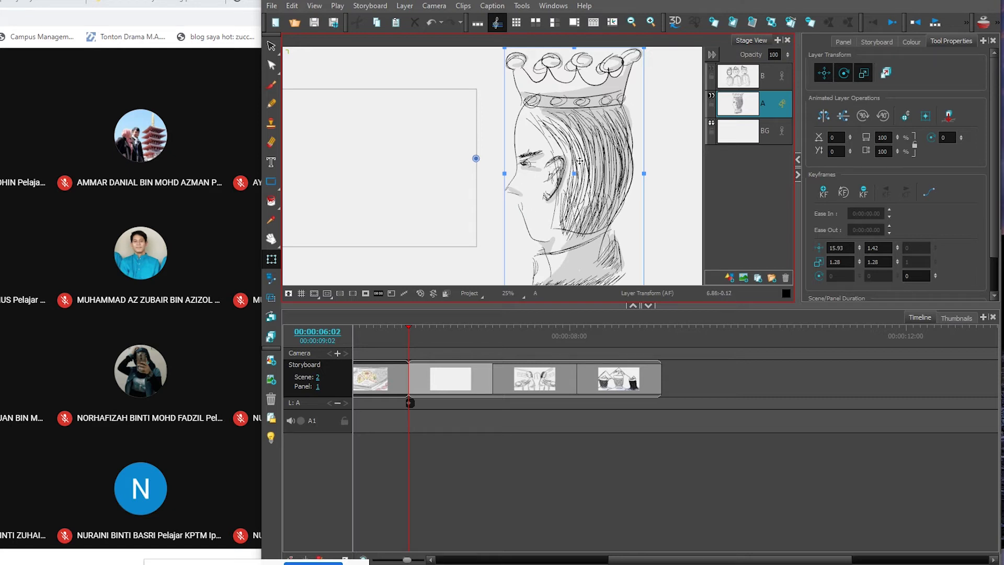
{"action": "mouse_move", "coordinate": [632, 176]}
{"action": "left_mouse_down"}
{"action": "mouse_move", "coordinate": [528, 167]}
{"action": "mouse_move", "coordinate": [683, 157]}
{"action": "mouse_move", "coordinate": [680, 141]}
{"action": "mouse_move", "coordinate": [585, 125]}
{"action": "mouse_move", "coordinate": [638, 131]}
{"action": "left_mouse_up"}
{"action": "key", "text": "v"}
{"action": "key", "text": "v"}
{"action": "key", "text": "v"}
{"action": "key", "text": "v"}
{"action": "key", "text": "v"}
{"action": "key", "text": "v"}
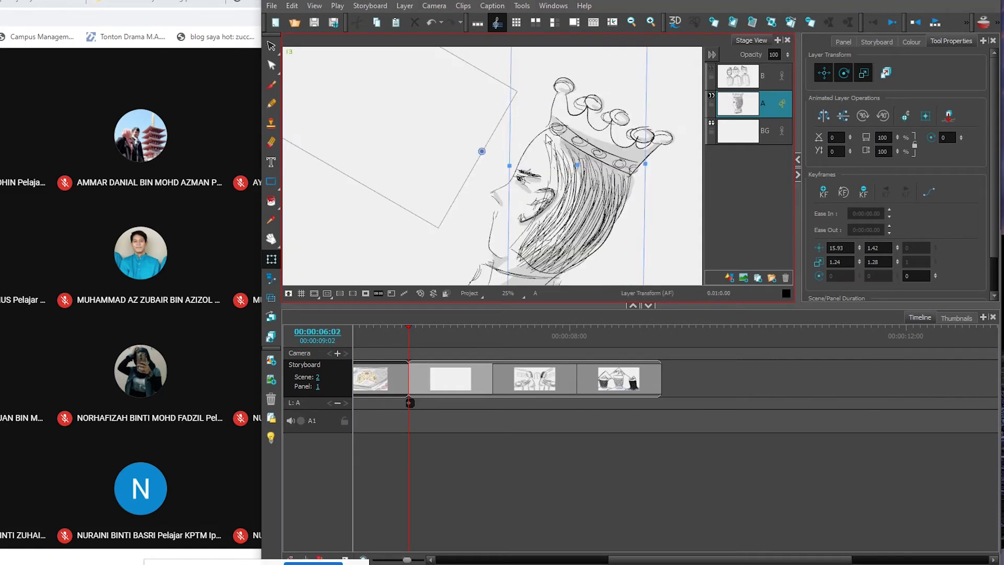
{"action": "key", "text": "v"}
{"action": "key", "text": "v"}
{"action": "key", "text": "v"}
{"action": "key", "text": "v"}
{"action": "key", "text": "v"}
{"action": "key", "text": "v"}
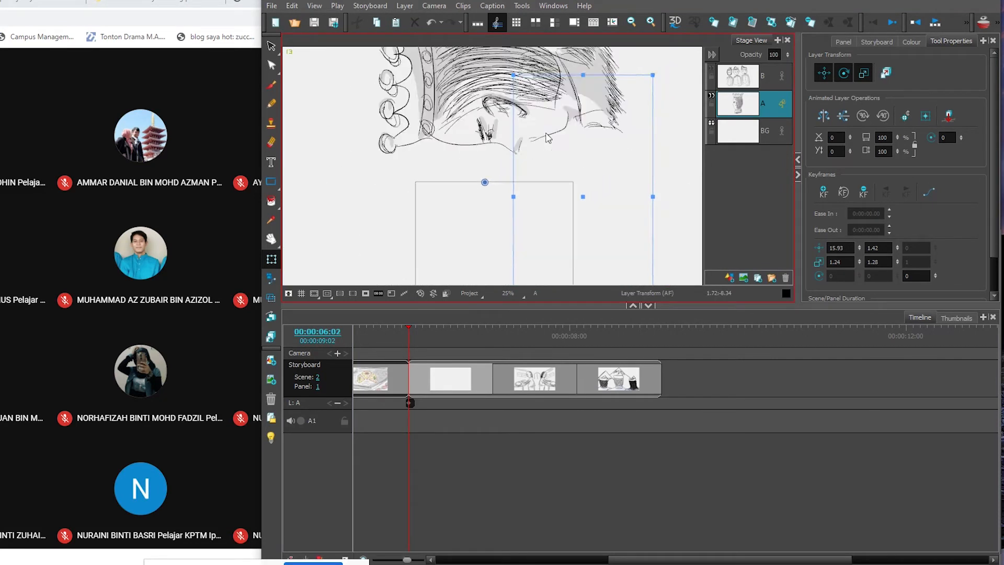
{"action": "left_click_drag", "start_coordinate": [553, 174], "coordinate": [552, 235]}
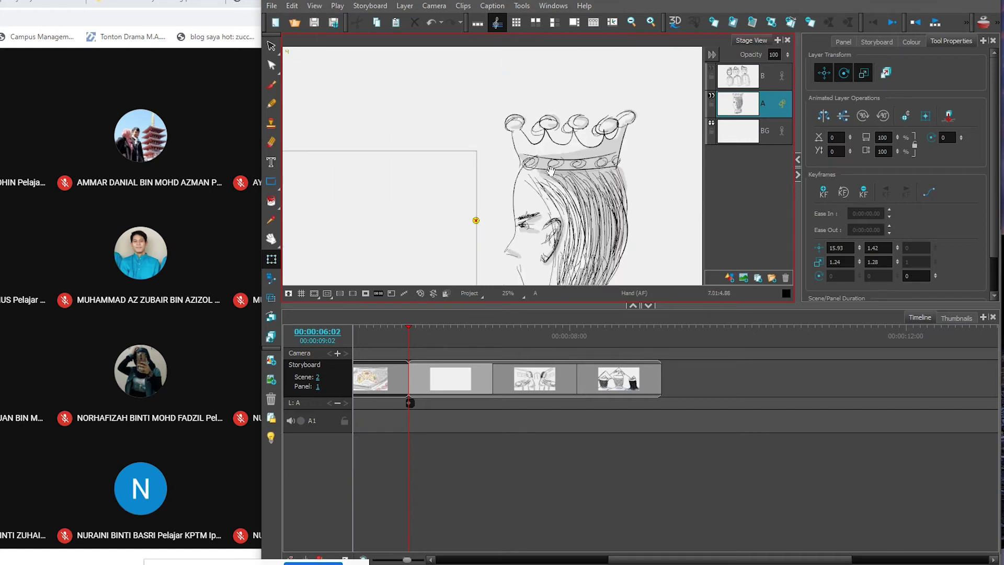
{"action": "mouse_move", "coordinate": [496, 101]}
{"action": "left_mouse_down"}
{"action": "mouse_move", "coordinate": [414, 166]}
{"action": "mouse_move", "coordinate": [369, 117]}
{"action": "mouse_move", "coordinate": [282, 191]}
{"action": "mouse_move", "coordinate": [618, 159]}
{"action": "mouse_move", "coordinate": [415, 78]}
{"action": "mouse_move", "coordinate": [527, 193]}
{"action": "mouse_move", "coordinate": [577, 216]}
{"action": "left_mouse_up"}
{"action": "key", "text": "ctrl+z"}
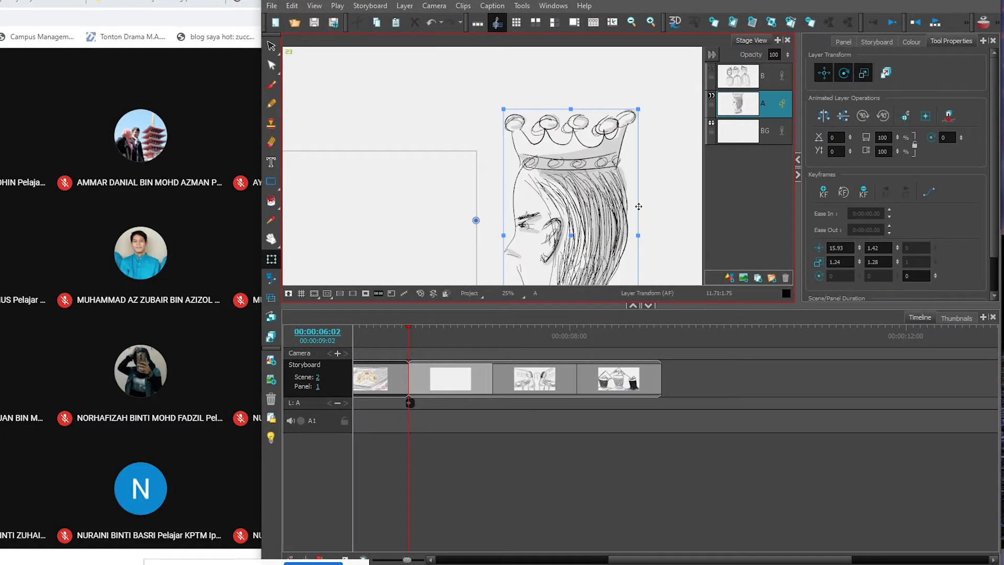
Undo the king's enlargement and scale it again to about 1.27 at the panel's first frame.
{"action": "key", "text": "space"}
{"action": "left_click_drag", "start_coordinate": [652, 233], "coordinate": [661, 180]}
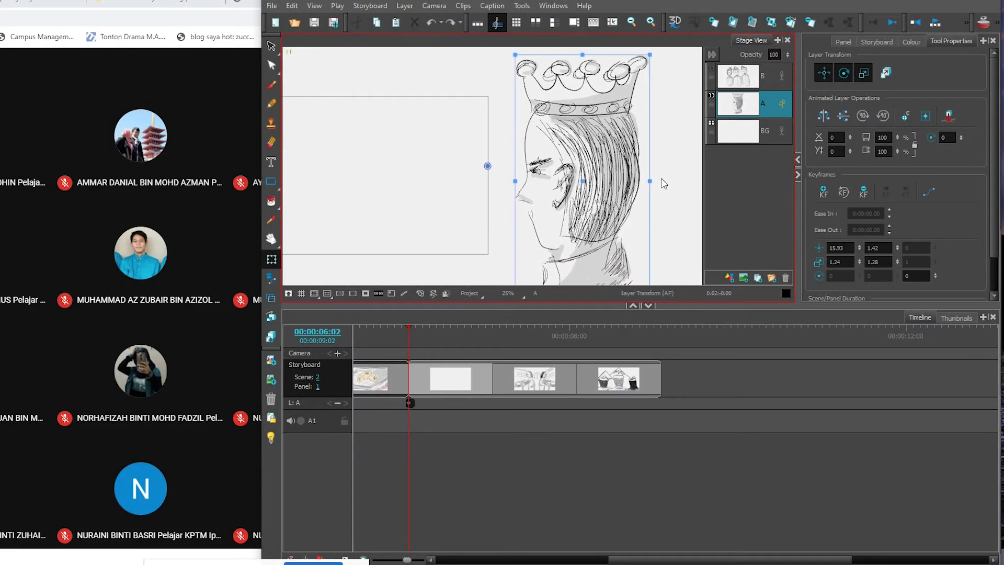
{"action": "key", "text": "ctrl+z"}
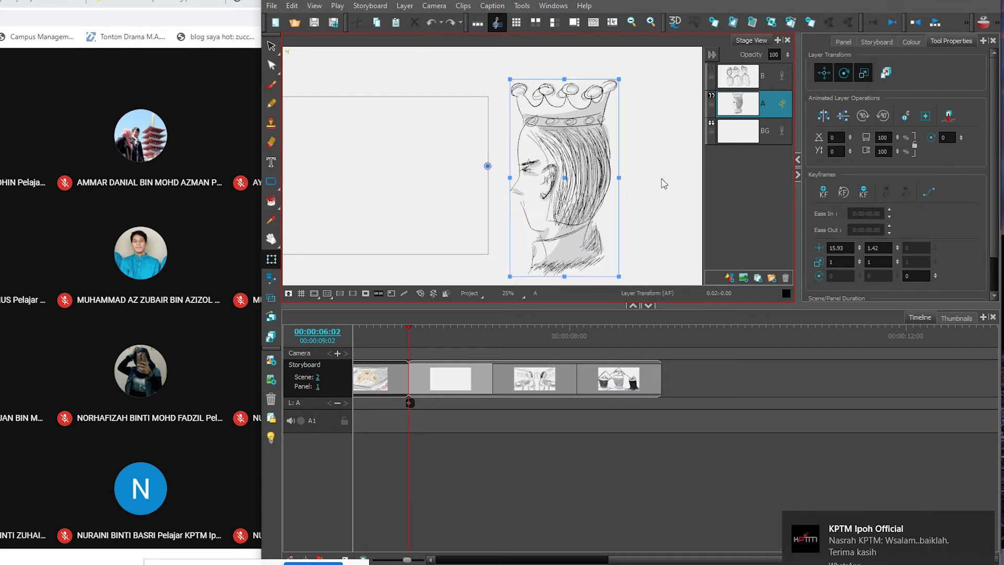
{"action": "left_click_drag", "start_coordinate": [621, 76], "coordinate": [666, 66]}
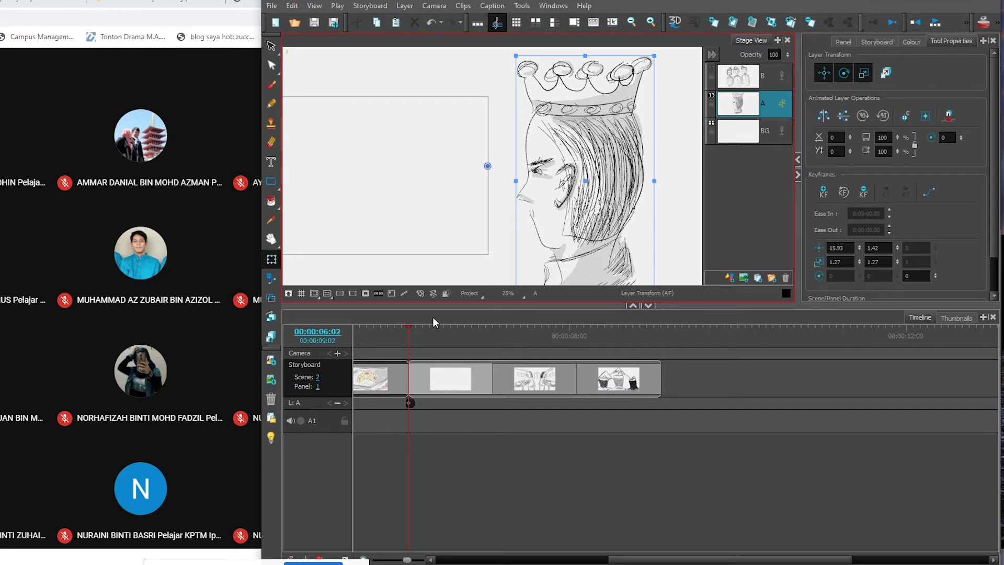
Move the playhead to the last frame of scene 2's first panel.
{"action": "left_click_drag", "start_coordinate": [408, 324], "coordinate": [488, 345]}
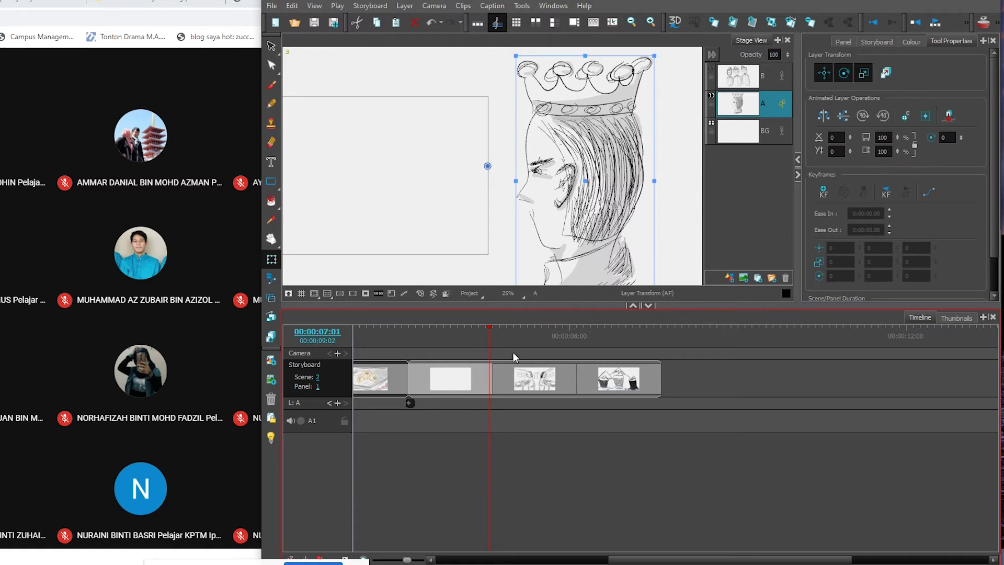
{"action": "left_click_drag", "start_coordinate": [564, 356], "coordinate": [634, 345]}
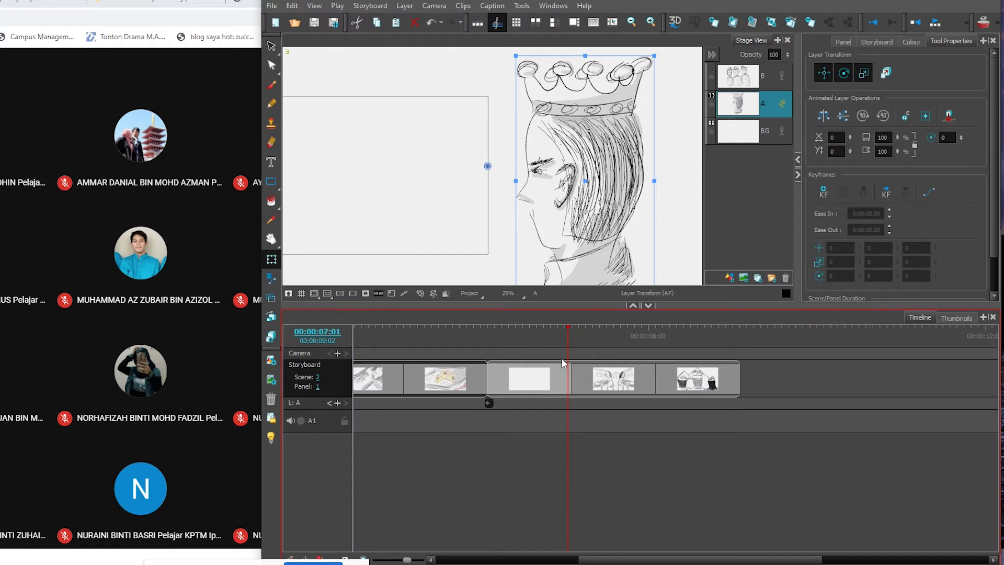
{"action": "left_click", "coordinate": [538, 327]}
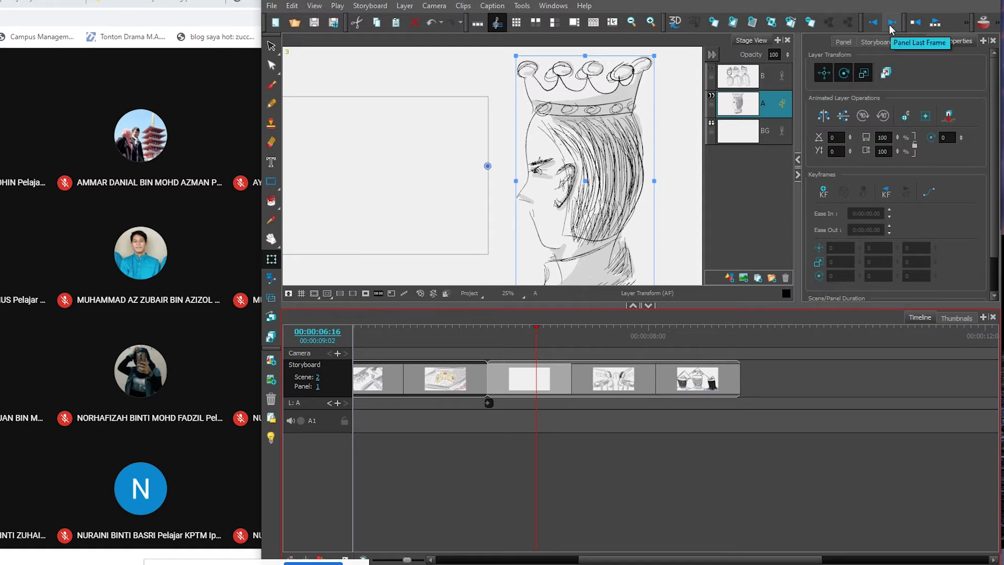
{"action": "left_click", "coordinate": [890, 23]}
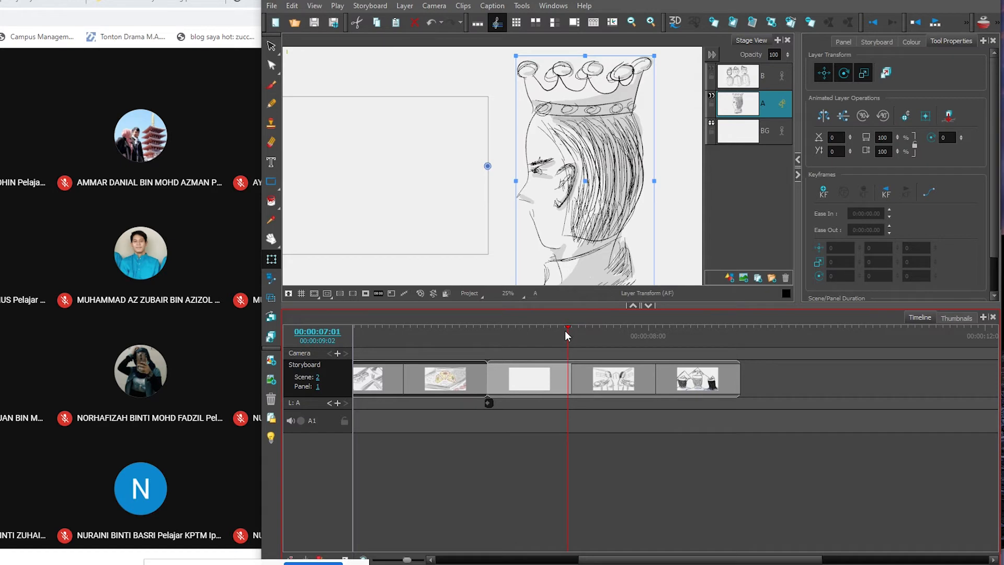
Add a keyframe for layer A at the panel's last frame, remove it and add it again.
{"action": "left_click", "coordinate": [337, 403]}
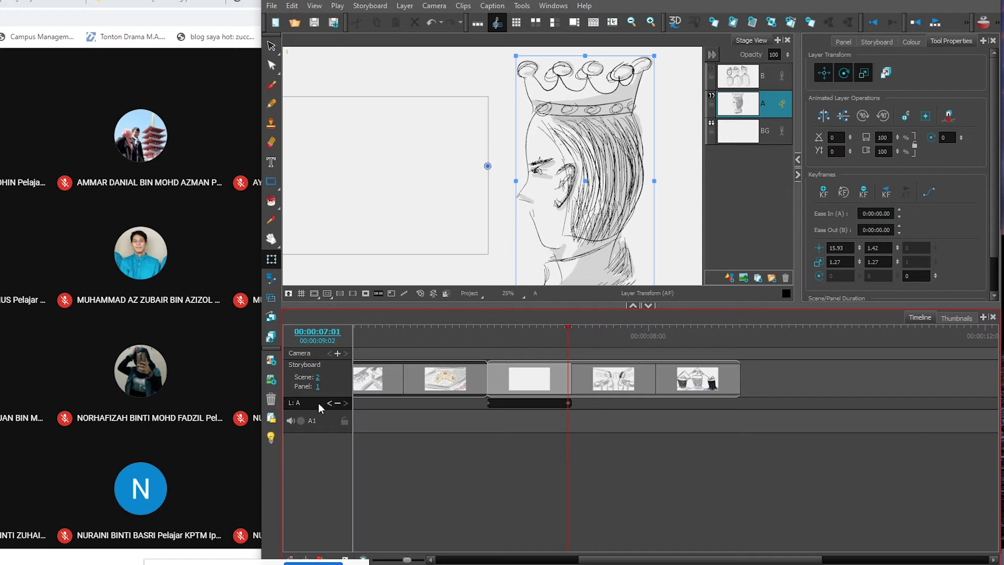
{"action": "left_click", "coordinate": [578, 410]}
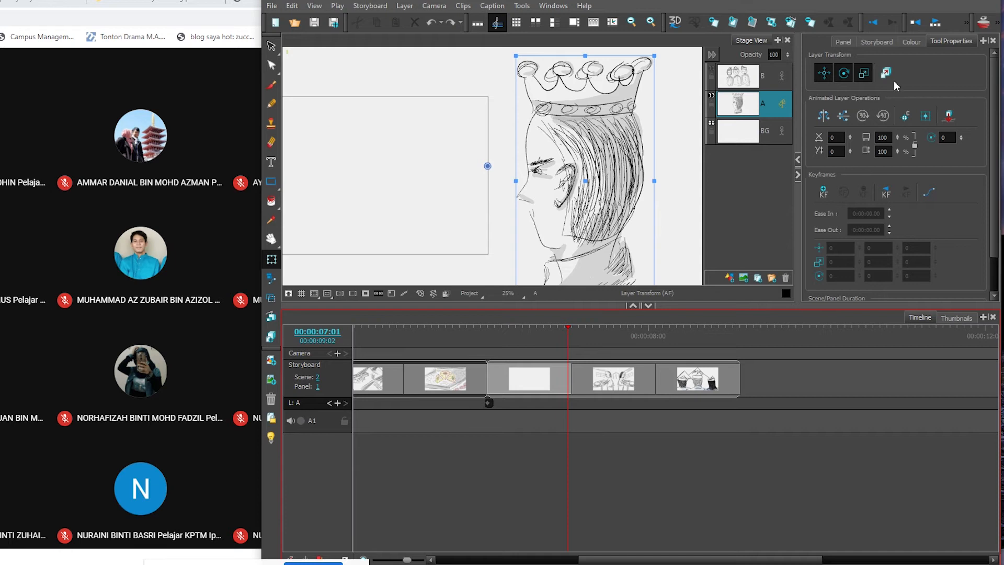
{"action": "left_click", "coordinate": [824, 191]}
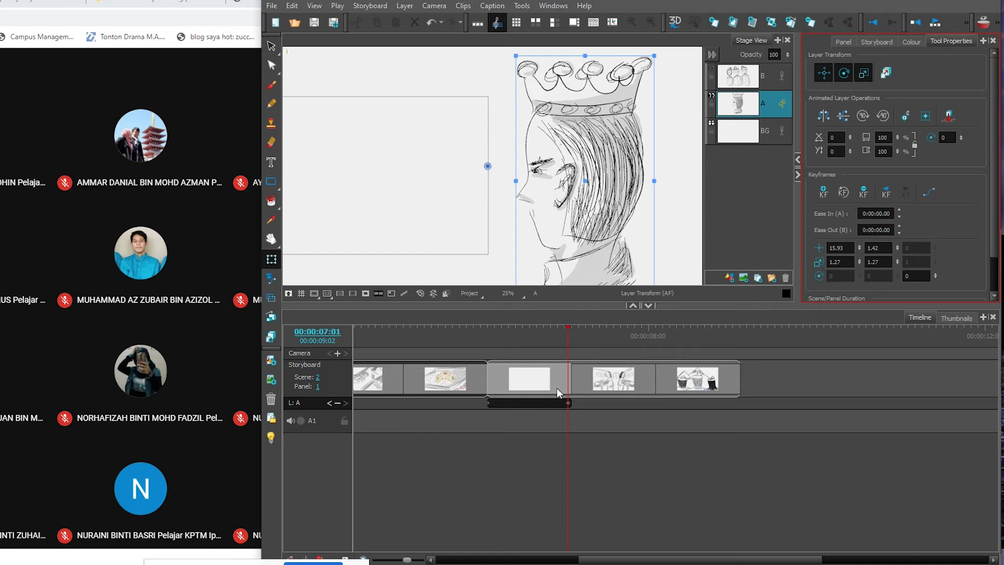
Select layer A's end keyframe and move the king into the camera frame, to about -2.6, 1.07.
{"action": "mouse_move", "coordinate": [569, 326]}
{"action": "left_mouse_down"}
{"action": "mouse_move", "coordinate": [477, 328]}
{"action": "mouse_move", "coordinate": [558, 328]}
{"action": "mouse_move", "coordinate": [489, 335]}
{"action": "mouse_move", "coordinate": [558, 335]}
{"action": "mouse_move", "coordinate": [529, 334]}
{"action": "left_mouse_up"}
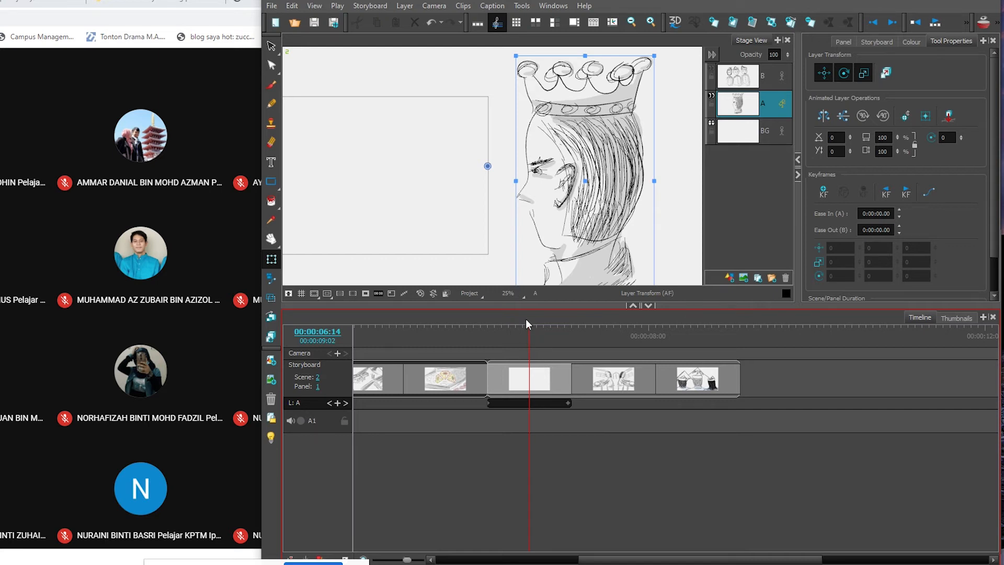
{"action": "left_click_drag", "start_coordinate": [526, 323], "coordinate": [569, 325]}
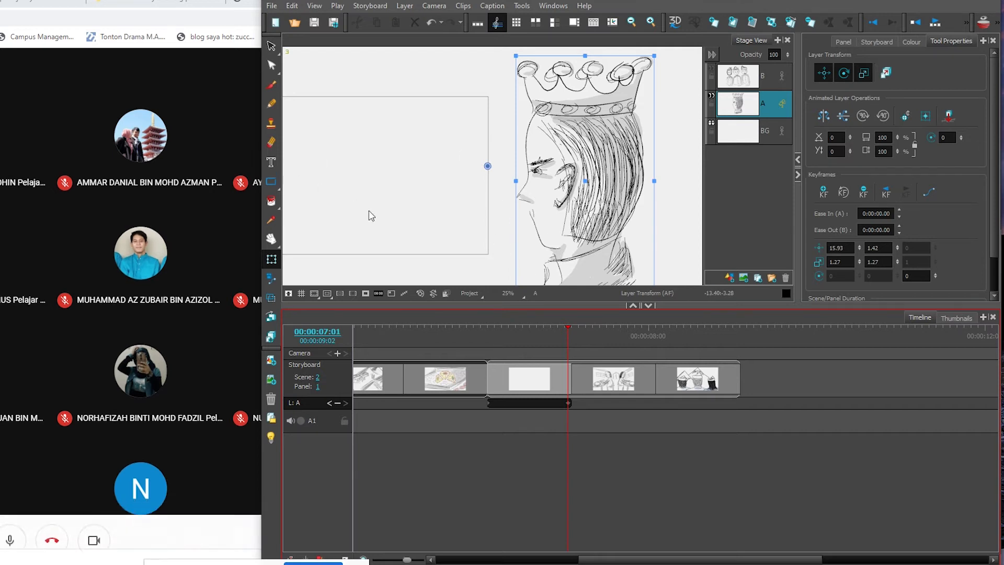
{"action": "left_click_drag", "start_coordinate": [425, 225], "coordinate": [508, 202]}
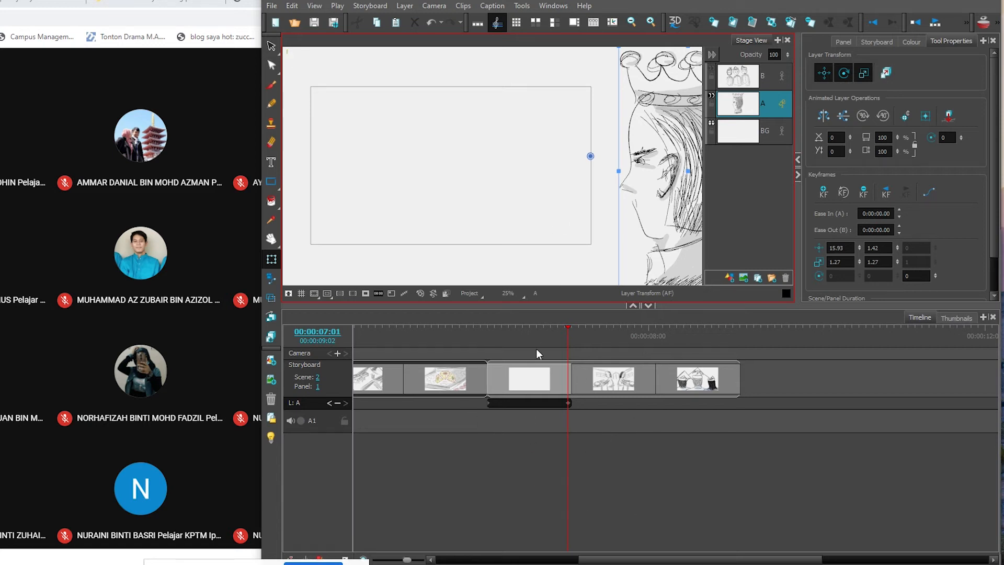
{"action": "left_click", "coordinate": [569, 406]}
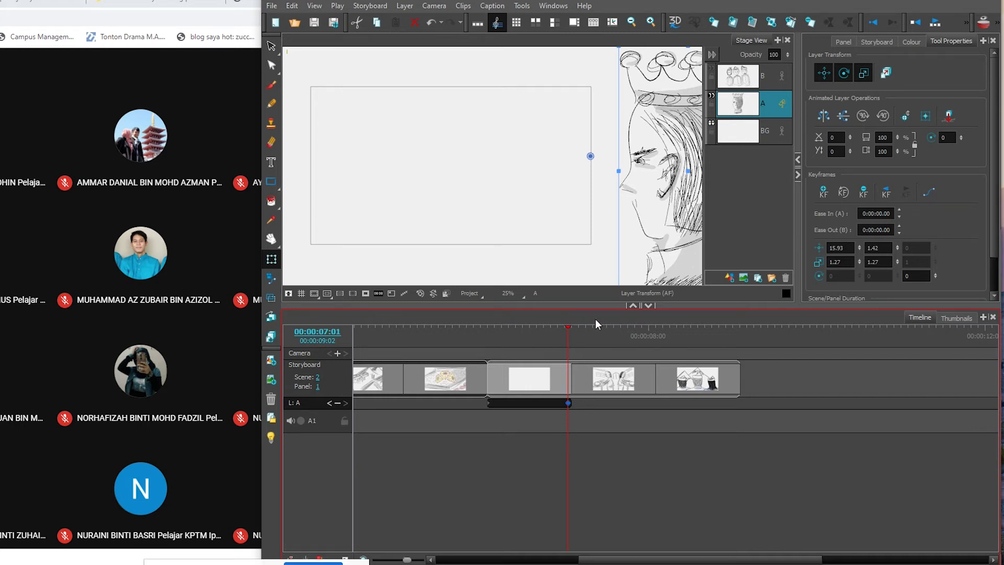
{"action": "left_click", "coordinate": [681, 164]}
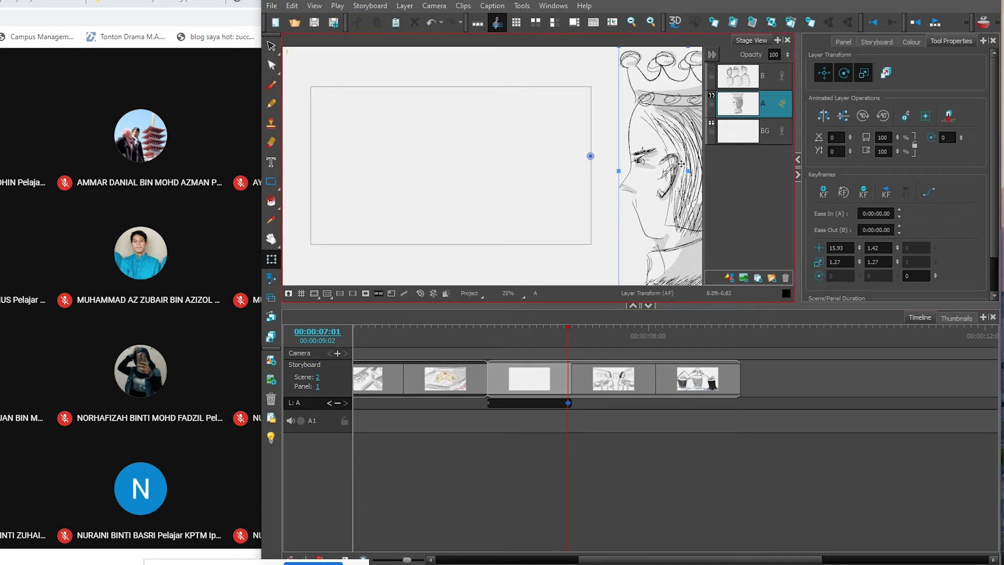
{"action": "left_click_drag", "start_coordinate": [680, 164], "coordinate": [517, 166]}
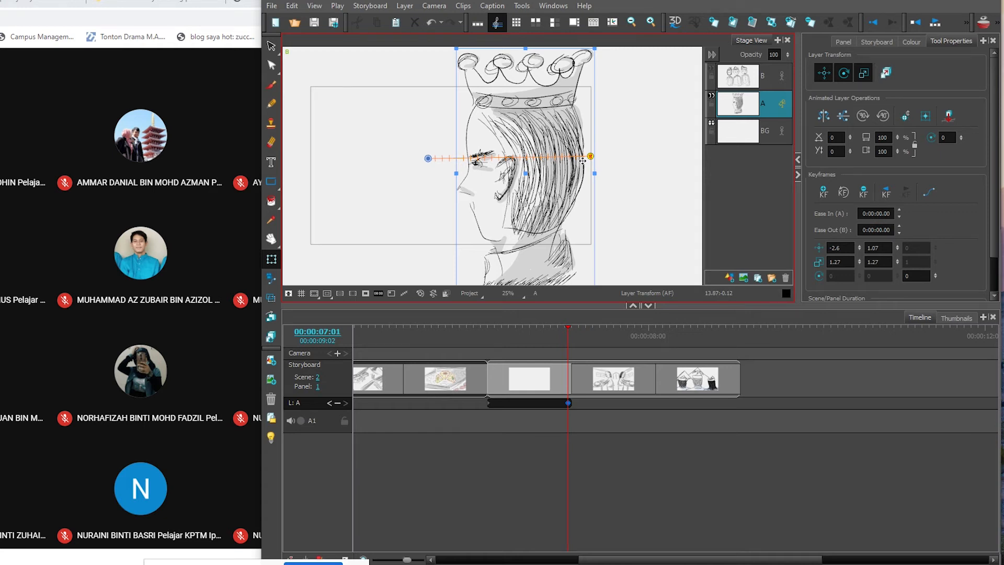
Scale the king down to about 0.87 at layer A's end keyframe.
{"action": "left_click_drag", "start_coordinate": [597, 50], "coordinate": [547, 90]}
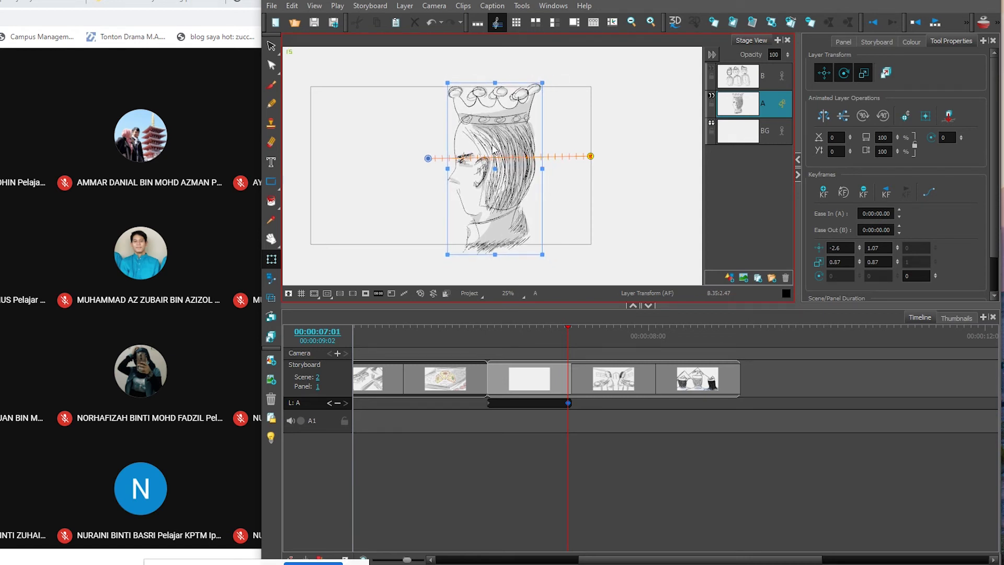
{"action": "left_click", "coordinate": [492, 145]}
{"action": "left_click", "coordinate": [505, 158]}
{"action": "left_click", "coordinate": [567, 403]}
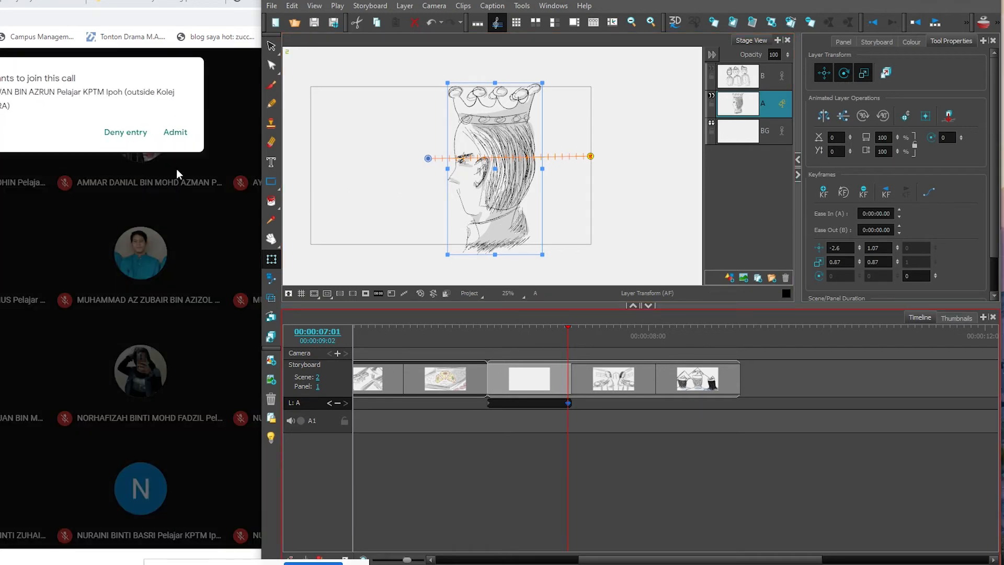
Admit the waiting participant to the video call and return to the storyboard timeline.
{"action": "left_click", "coordinate": [175, 132]}
{"action": "left_click", "coordinate": [650, 355]}
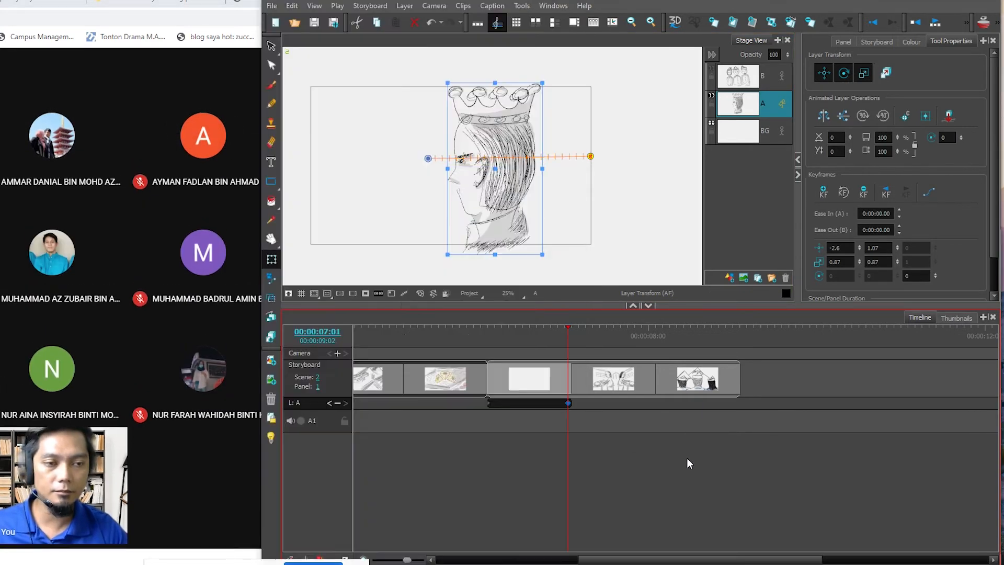
Move the king at the end keyframe to about 1.27, -0.09, keeping the Layer Transform tool active.
{"action": "left_click_drag", "start_coordinate": [487, 174], "coordinate": [521, 181]}
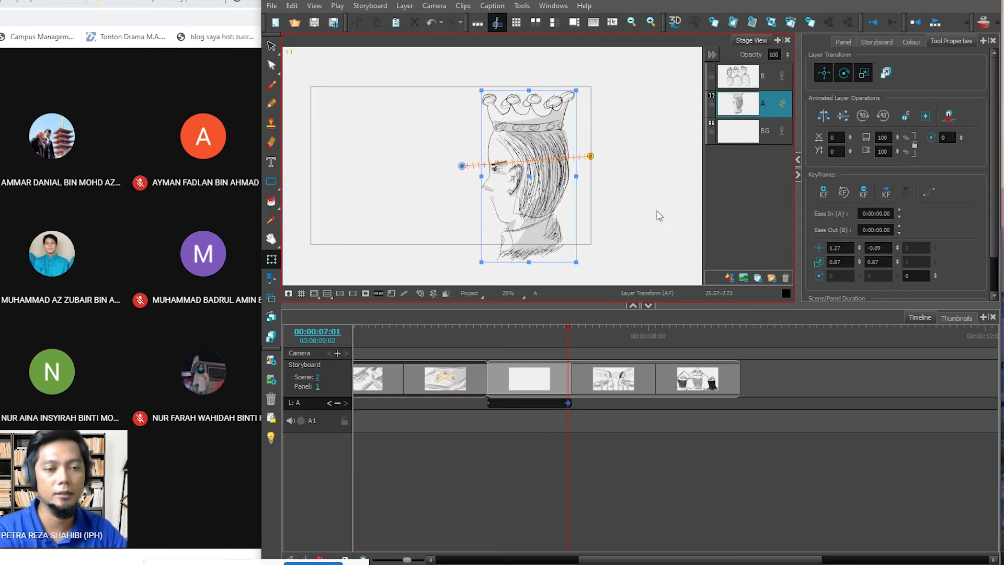
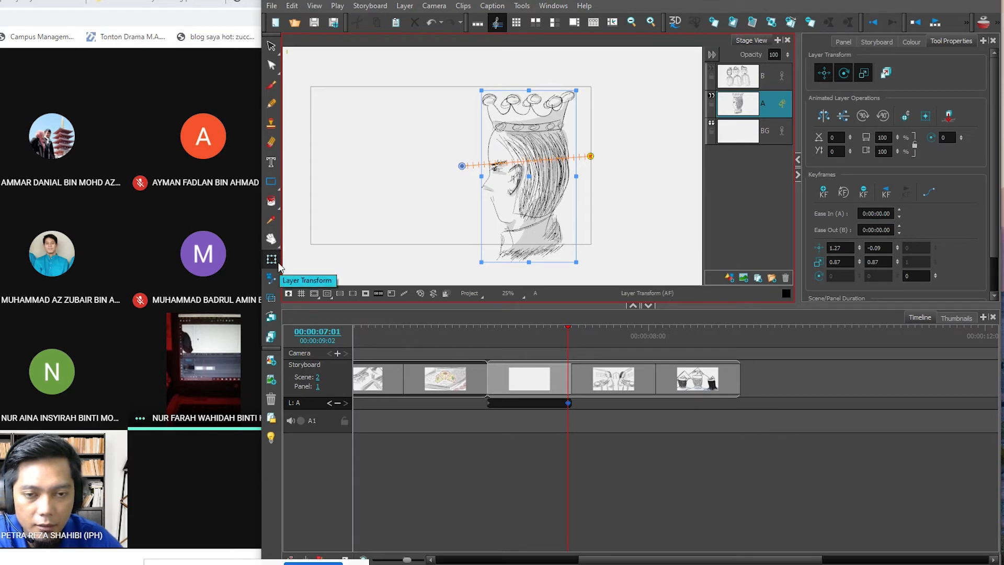
{"action": "left_click", "coordinate": [272, 260]}
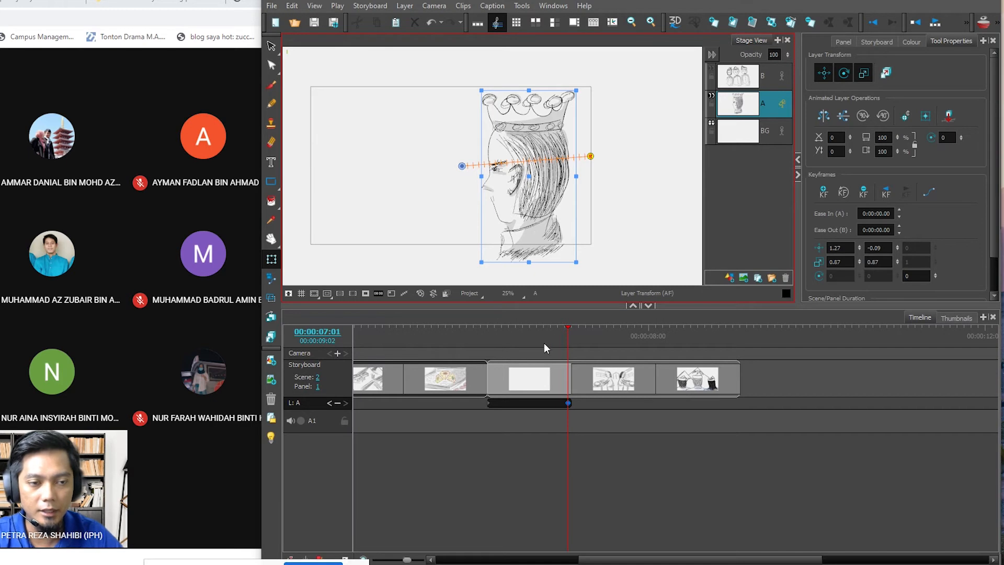
Scrub the playhead through the panel and play the king's animation repeatedly to preview its movement.
{"action": "mouse_move", "coordinate": [565, 326]}
{"action": "left_mouse_down"}
{"action": "mouse_move", "coordinate": [485, 330]}
{"action": "mouse_move", "coordinate": [571, 331]}
{"action": "mouse_move", "coordinate": [519, 330]}
{"action": "left_mouse_up"}
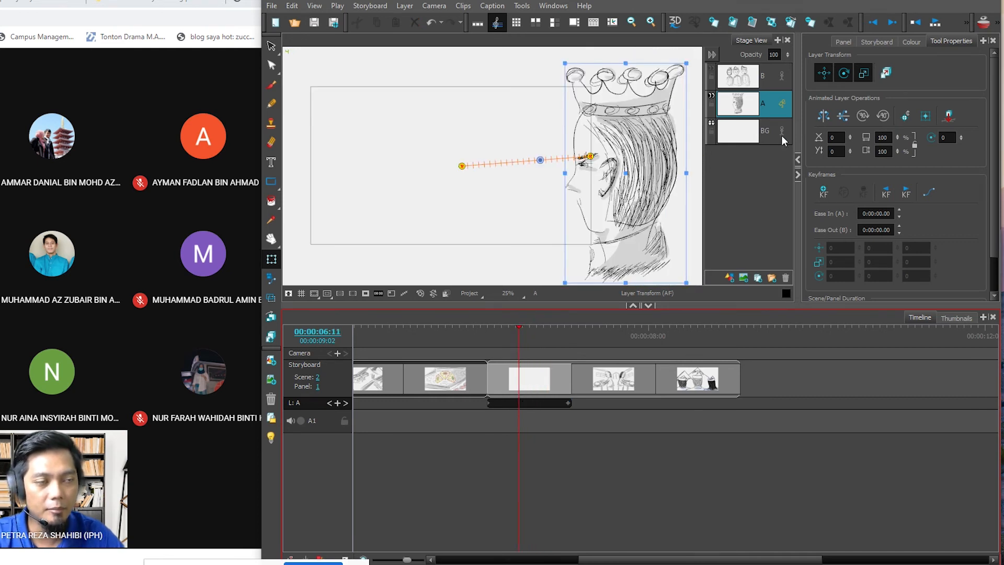
{"action": "left_click", "coordinate": [938, 25]}
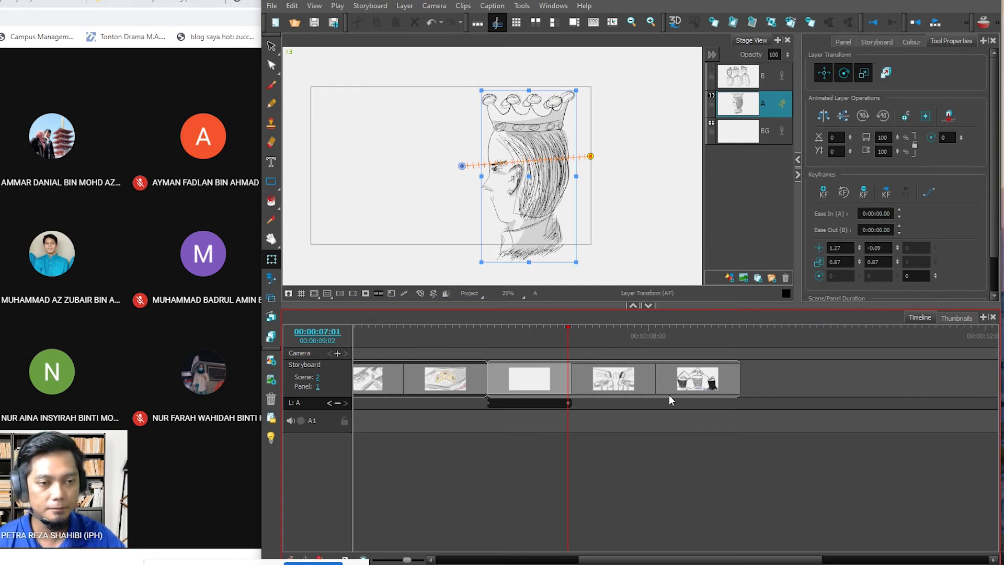
{"action": "left_click", "coordinate": [936, 24]}
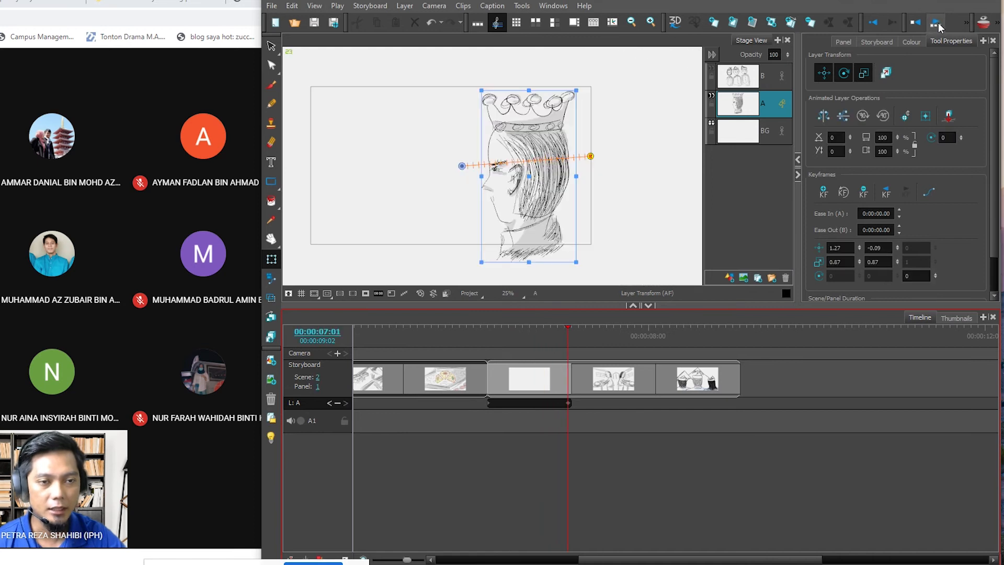
{"action": "left_click", "coordinate": [937, 23]}
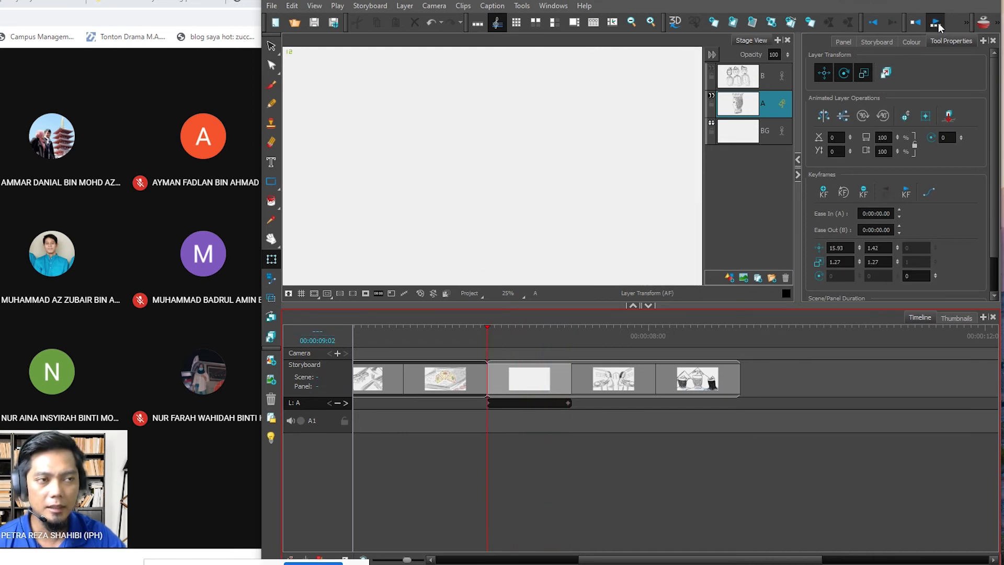
{"action": "left_click", "coordinate": [937, 23]}
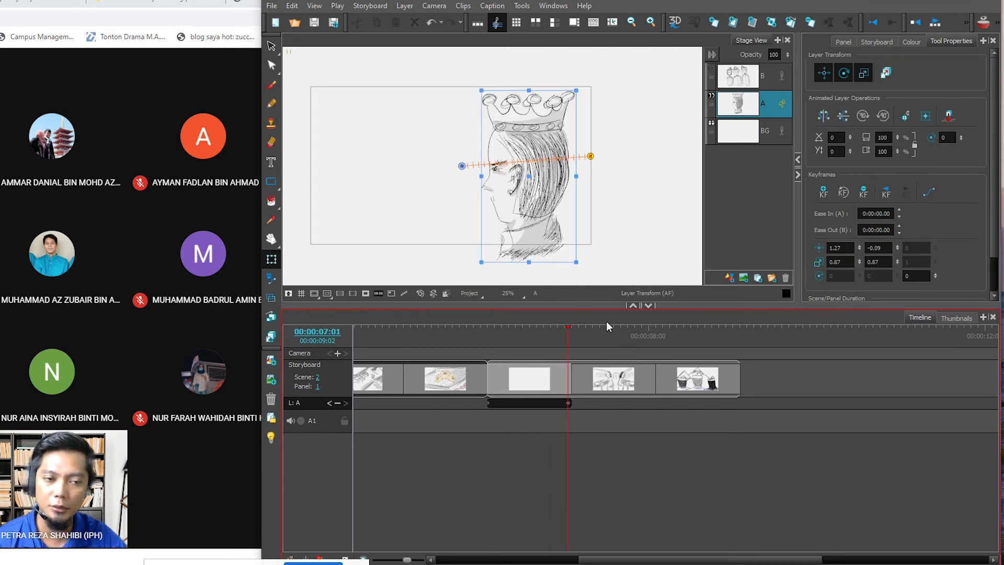
{"action": "mouse_move", "coordinate": [568, 324]}
{"action": "left_mouse_down"}
{"action": "mouse_move", "coordinate": [615, 330]}
{"action": "mouse_move", "coordinate": [564, 330]}
{"action": "mouse_move", "coordinate": [595, 335]}
{"action": "mouse_move", "coordinate": [486, 352]}
{"action": "mouse_move", "coordinate": [569, 356]}
{"action": "left_mouse_up"}
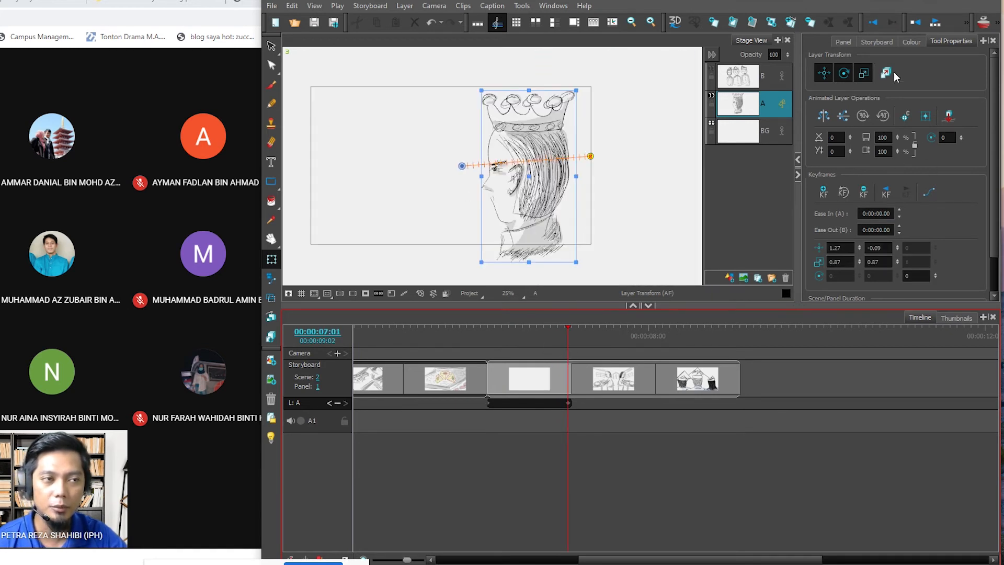
Look at the current panel's duration and dialog notes, and return to the Layer Transform properties.
{"action": "left_click", "coordinate": [843, 44]}
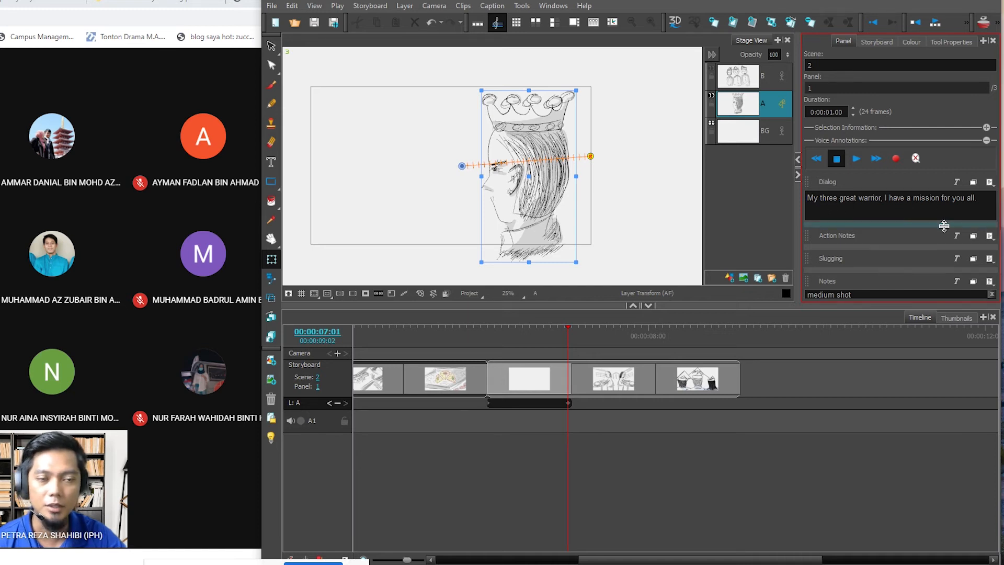
{"action": "left_click", "coordinate": [954, 42]}
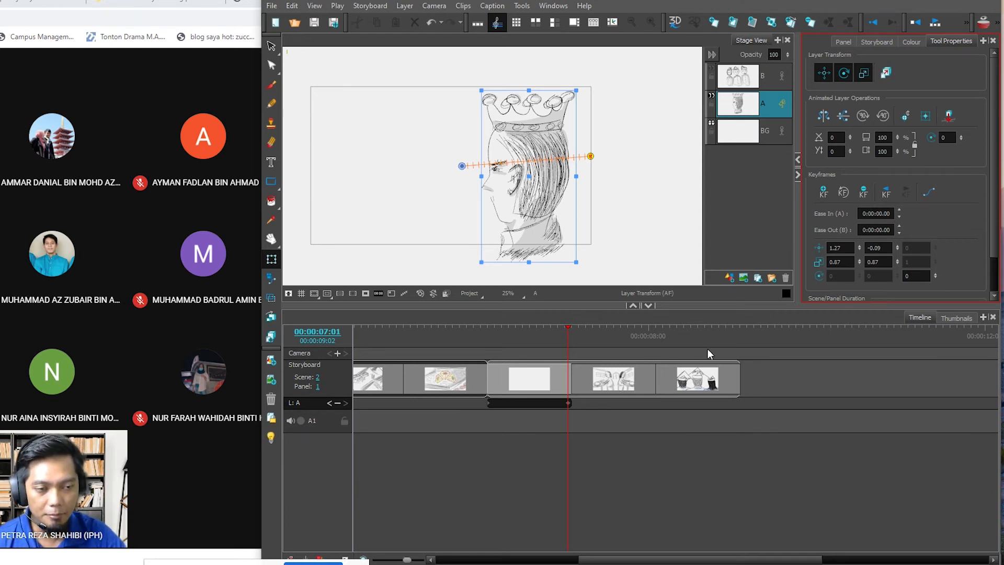
Lengthen scene 2's first panel on the timeline to a duration of 4 seconds.
{"action": "left_click", "coordinate": [706, 375]}
{"action": "left_click", "coordinate": [636, 371]}
{"action": "left_click", "coordinate": [549, 370]}
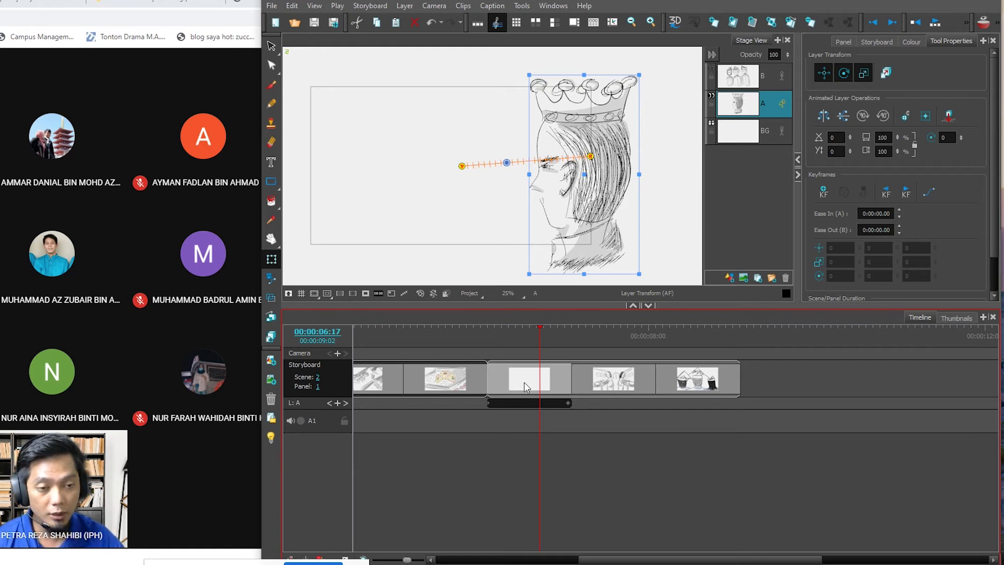
{"action": "left_click", "coordinate": [571, 378]}
{"action": "left_click_drag", "start_coordinate": [571, 378], "coordinate": [825, 385]}
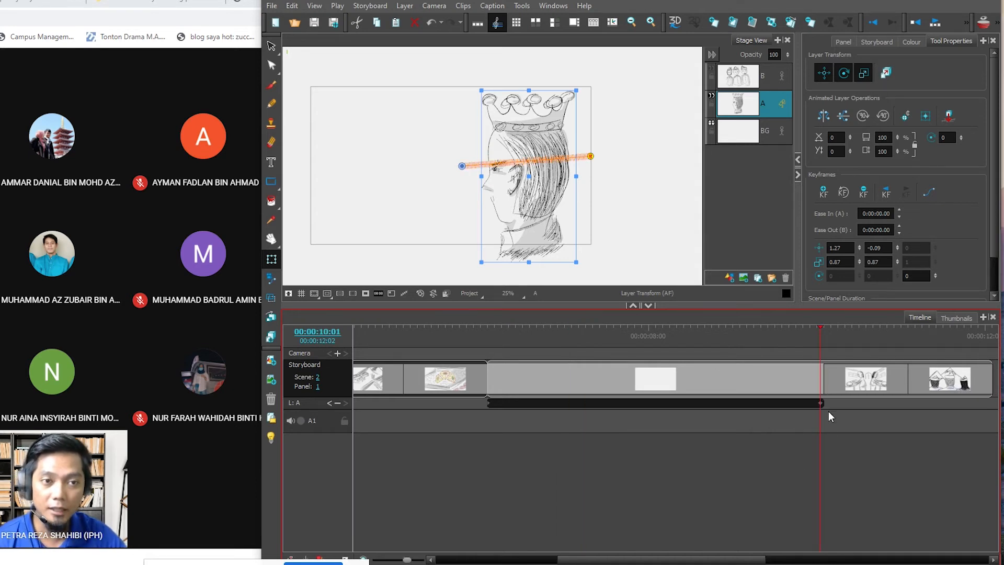
Play the lengthened panel to preview the king's slower movement, attending to the call's join request in between.
{"action": "left_click", "coordinate": [936, 23]}
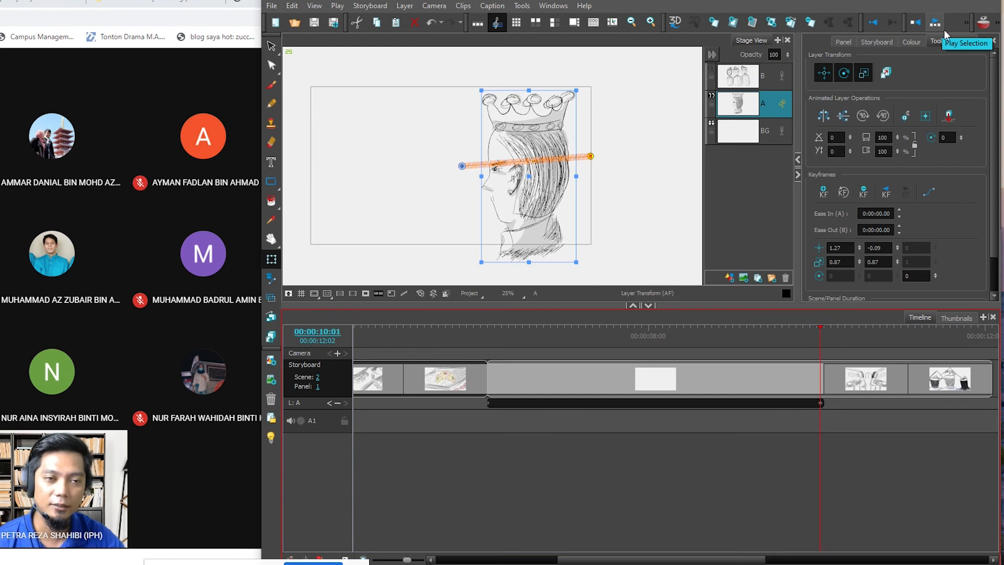
{"action": "left_click", "coordinate": [943, 29]}
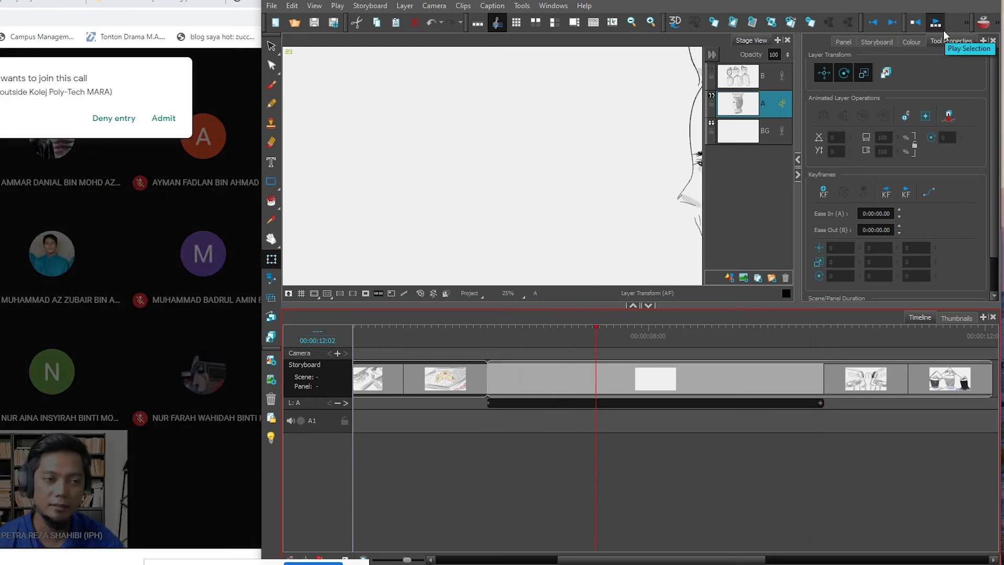
{"action": "left_click", "coordinate": [157, 138]}
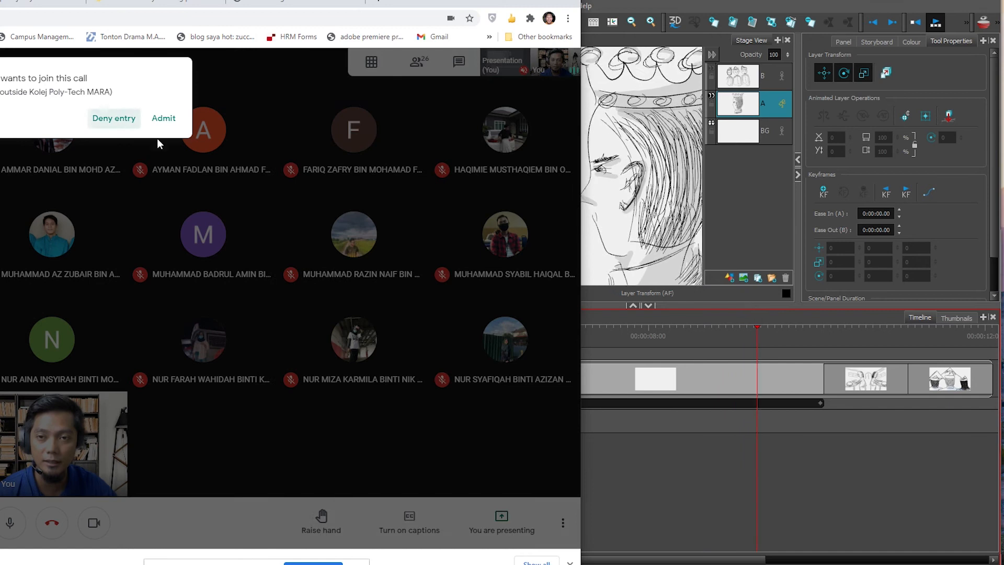
{"action": "left_click", "coordinate": [799, 465]}
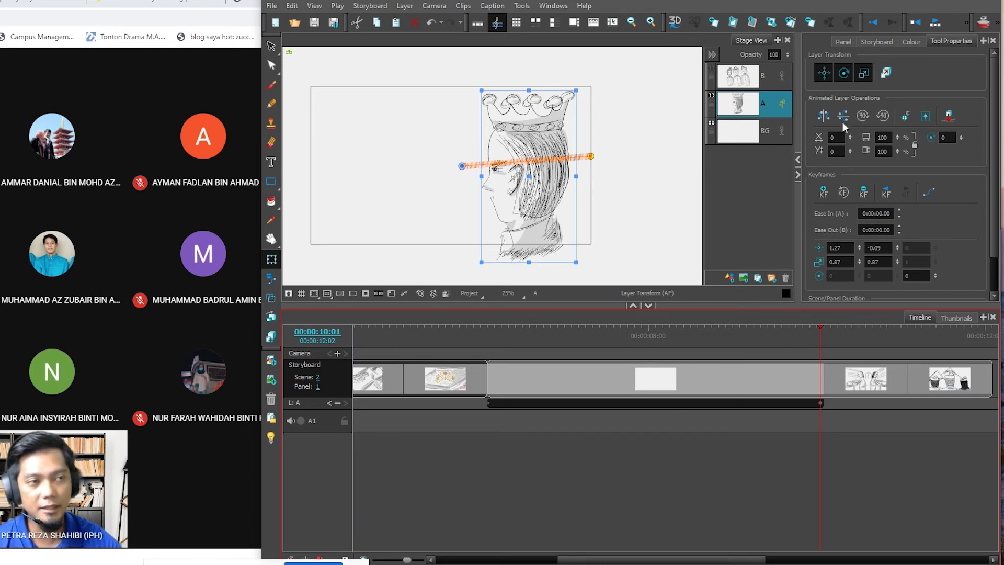
{"action": "left_click", "coordinate": [930, 27]}
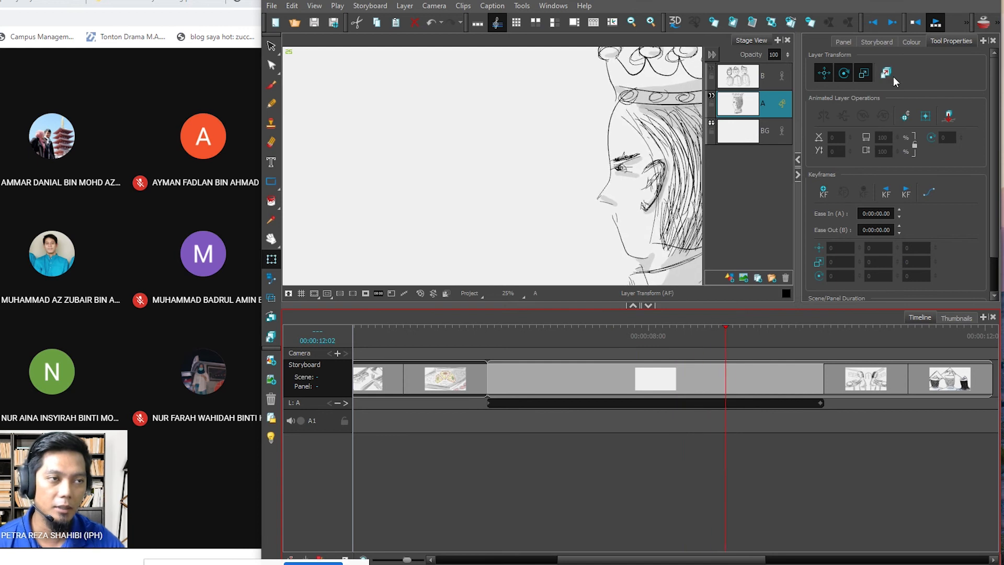
{"action": "left_click", "coordinate": [933, 26]}
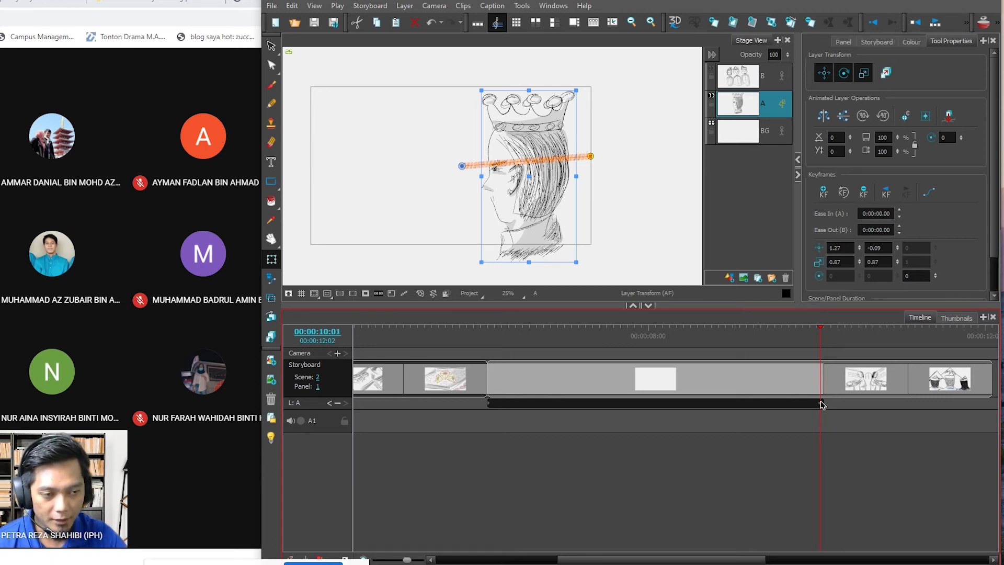
Move the king's end keyframe back to about three fifths of the way through the panel and preview the motion.
{"action": "left_click_drag", "start_coordinate": [822, 403], "coordinate": [688, 404]}
{"action": "left_click_drag", "start_coordinate": [821, 328], "coordinate": [498, 338]}
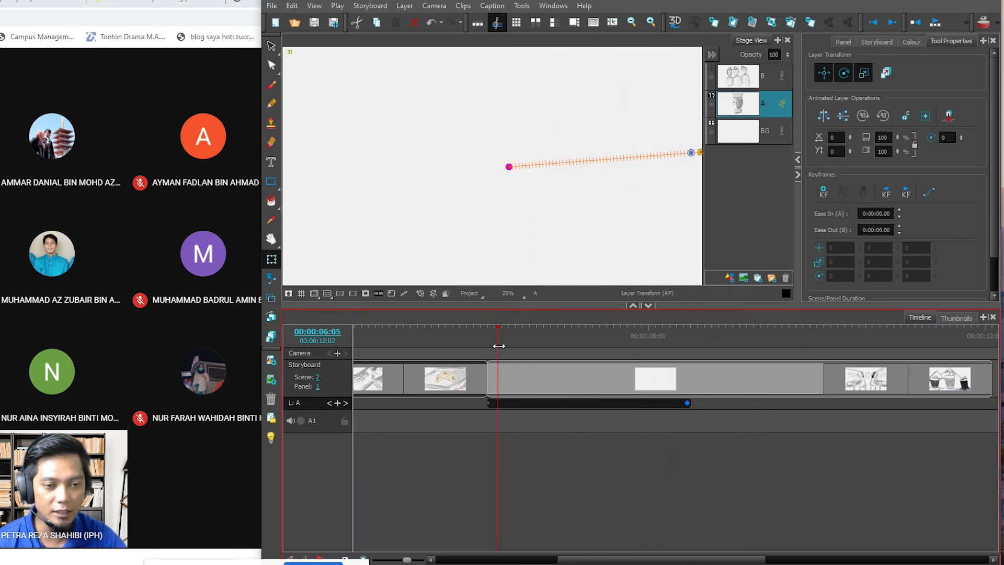
{"action": "left_click", "coordinate": [930, 28]}
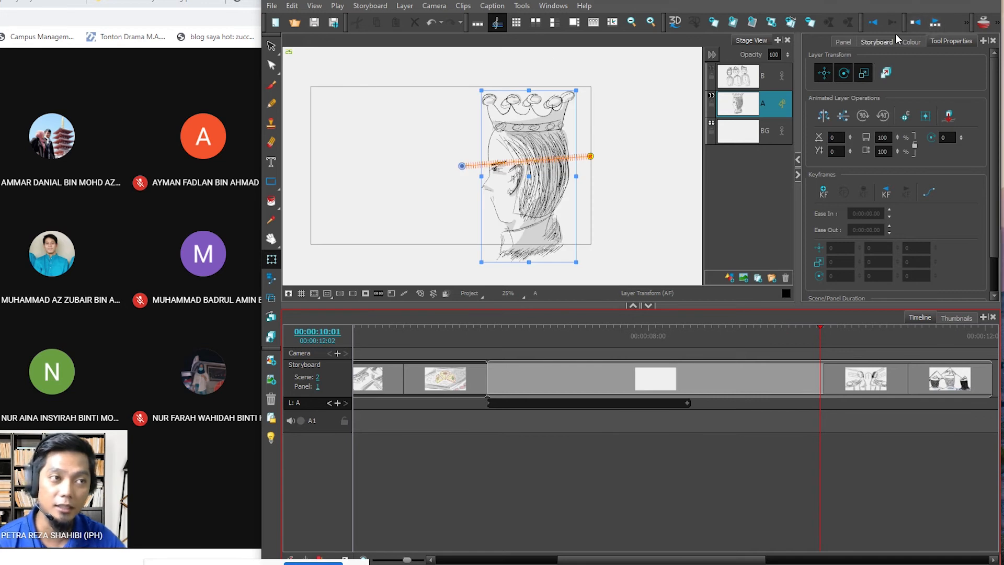
{"action": "left_click", "coordinate": [934, 25]}
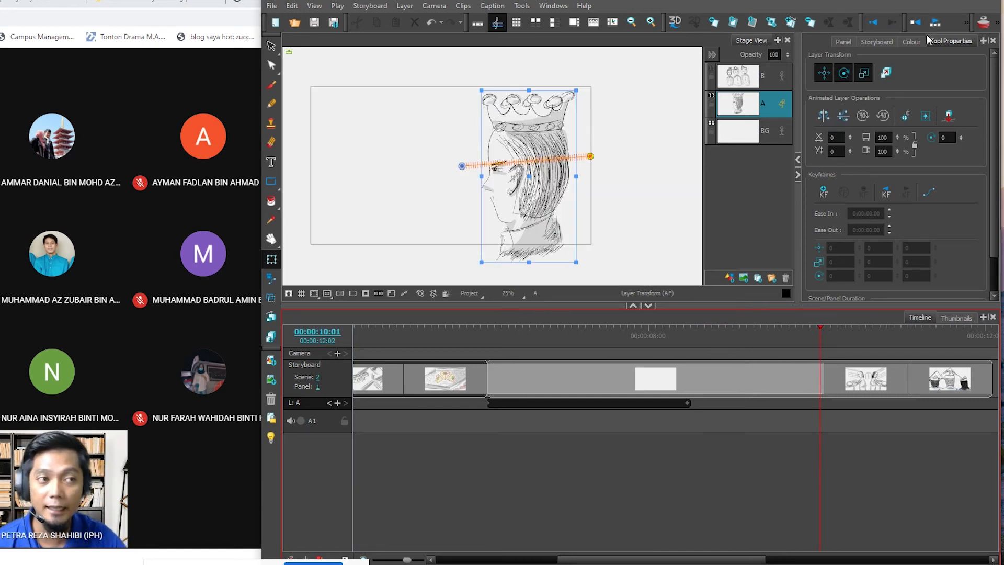
{"action": "left_click", "coordinate": [933, 30]}
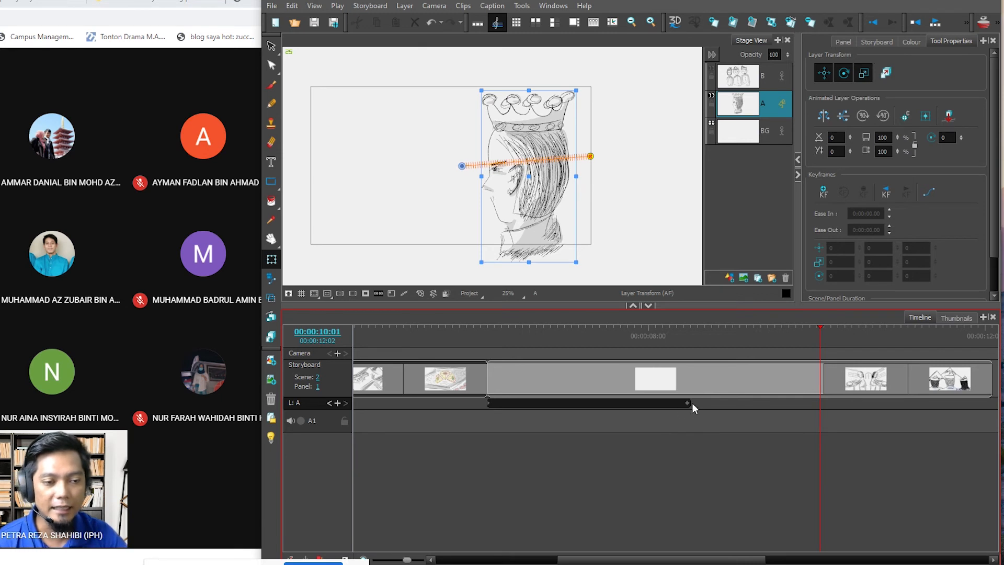
Nudge the king's end keyframe slightly earlier to 00:00:08:10 and play the panel repeatedly to check the timing.
{"action": "mouse_move", "coordinate": [689, 405]}
{"action": "left_mouse_down"}
{"action": "mouse_move", "coordinate": [544, 406]}
{"action": "mouse_move", "coordinate": [771, 409]}
{"action": "mouse_move", "coordinate": [676, 410]}
{"action": "mouse_move", "coordinate": [685, 412]}
{"action": "left_mouse_up"}
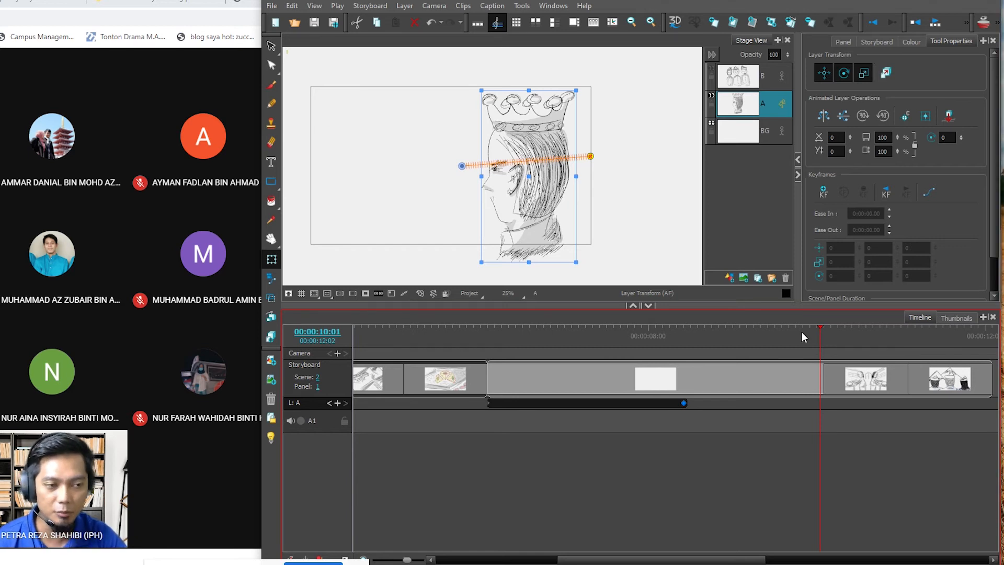
{"action": "left_click_drag", "start_coordinate": [818, 329], "coordinate": [571, 352]}
{"action": "left_click", "coordinate": [940, 23]}
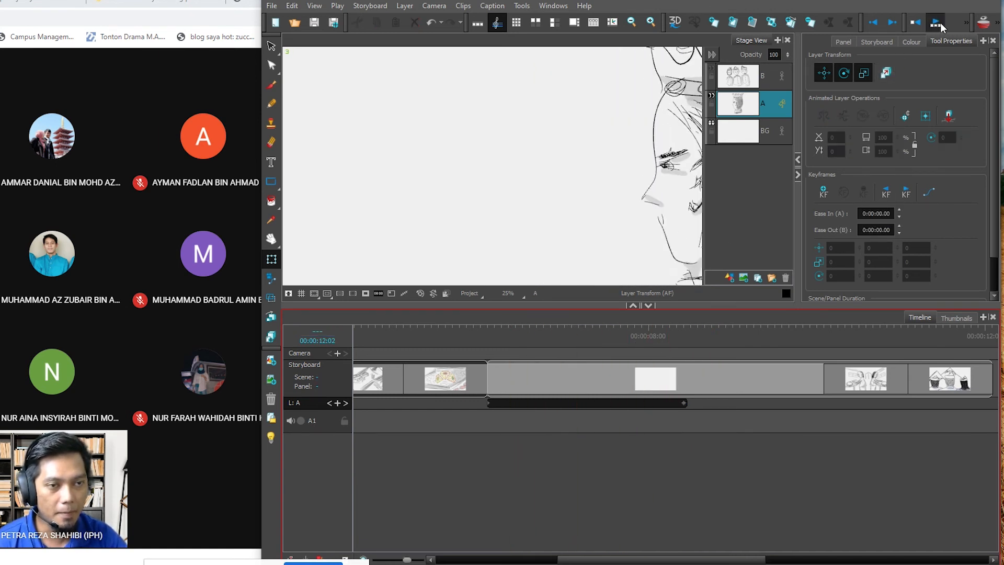
{"action": "left_click", "coordinate": [940, 23]}
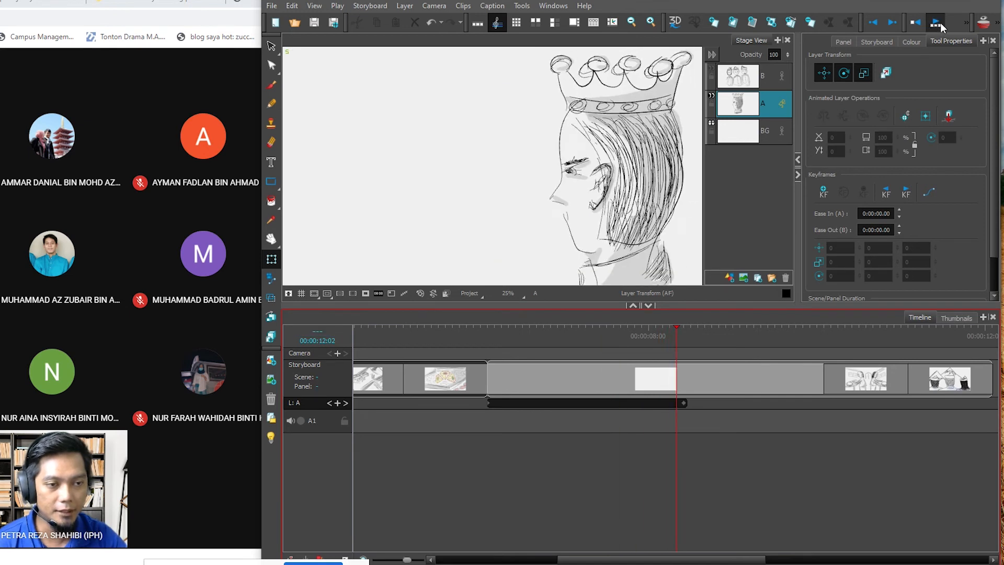
{"action": "left_click", "coordinate": [940, 23]}
{"action": "left_click", "coordinate": [940, 23]}
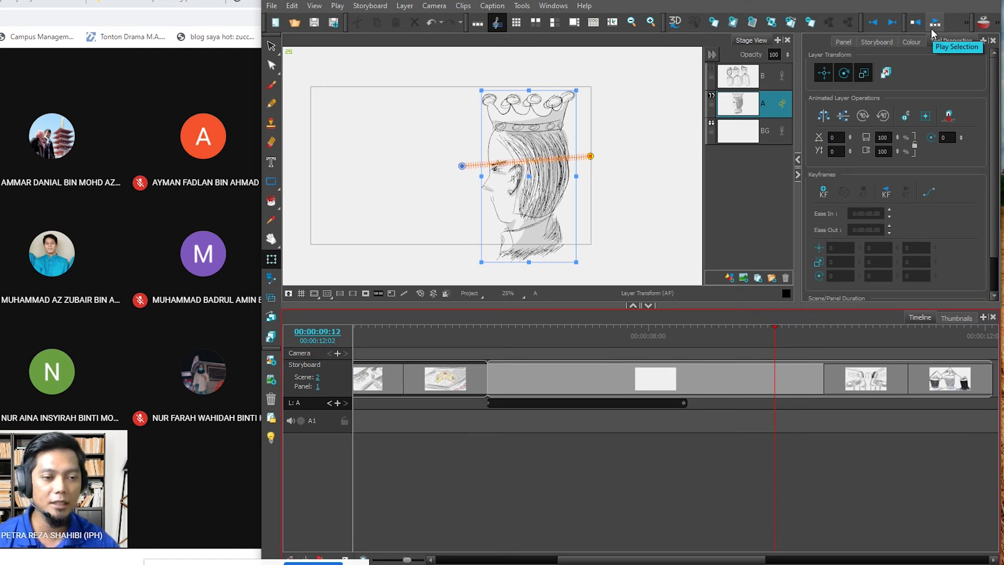
Set Ease Out (B) to 0:00:01.20 for the king's end keyframe at 00:00:08:10.
{"action": "left_click", "coordinate": [683, 402]}
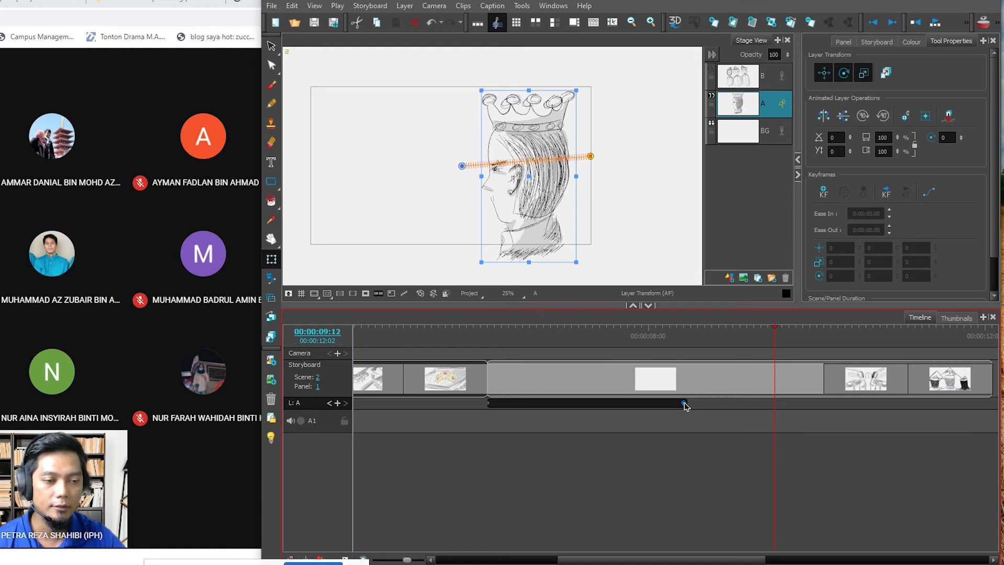
{"action": "left_click_drag", "start_coordinate": [773, 326], "coordinate": [684, 325]}
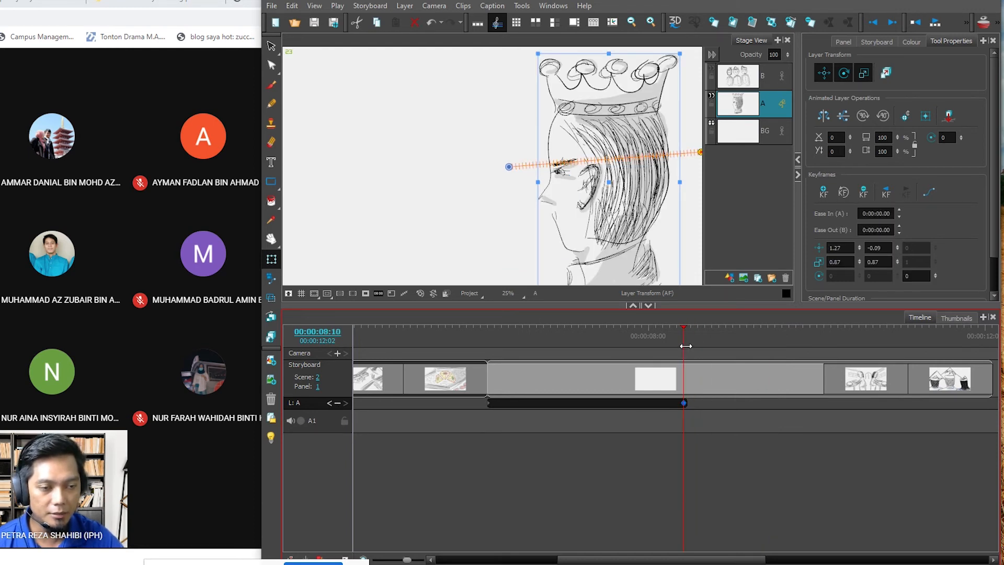
{"action": "left_click", "coordinate": [684, 404]}
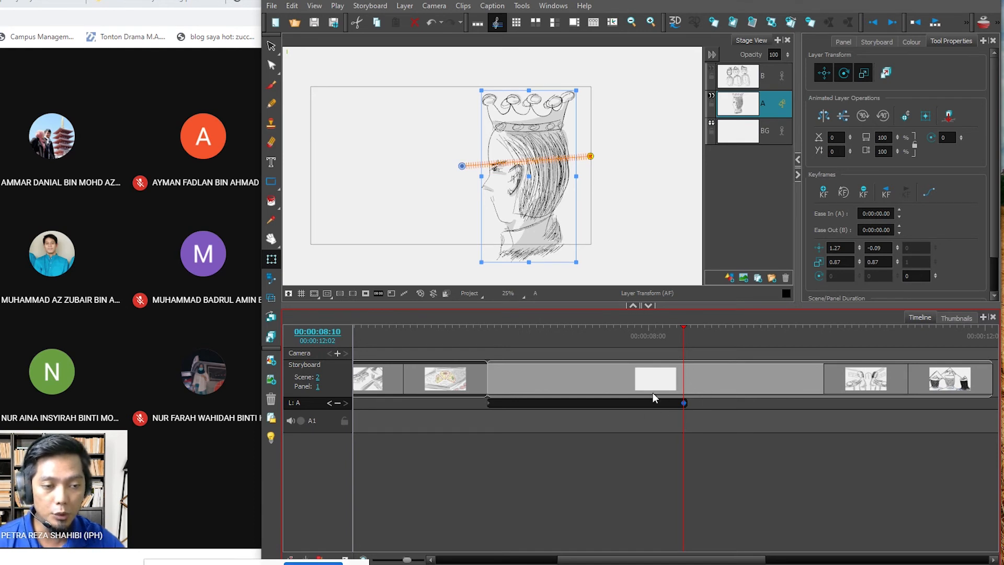
{"action": "left_click", "coordinate": [688, 403]}
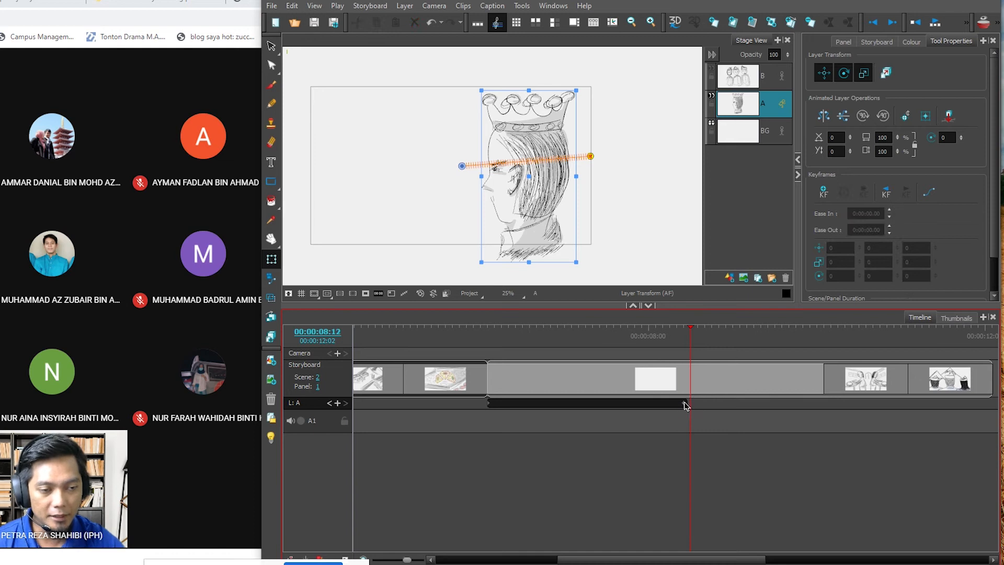
{"action": "left_click", "coordinate": [683, 403]}
{"action": "left_click_drag", "start_coordinate": [691, 324], "coordinate": [685, 326]}
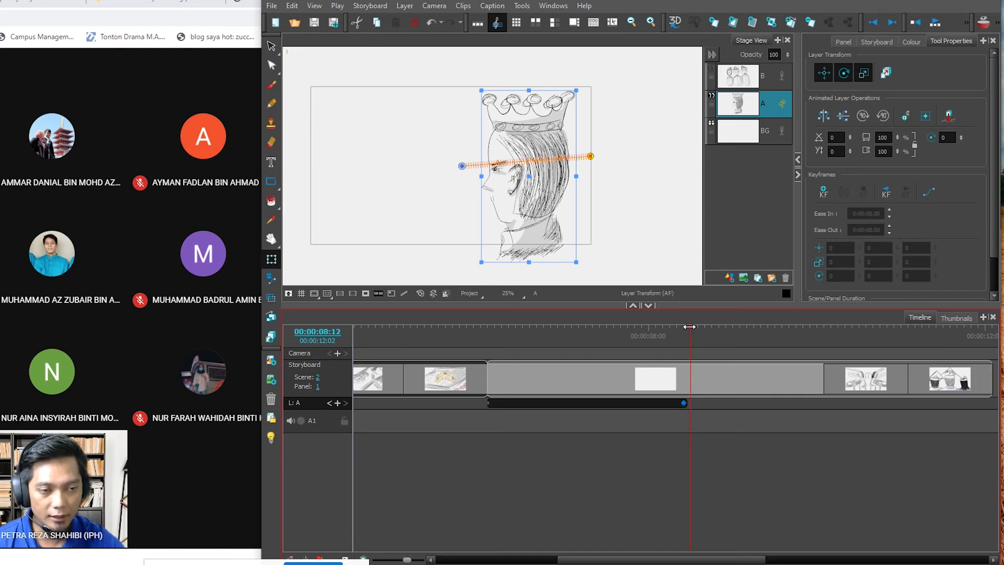
{"action": "left_click", "coordinate": [684, 404]}
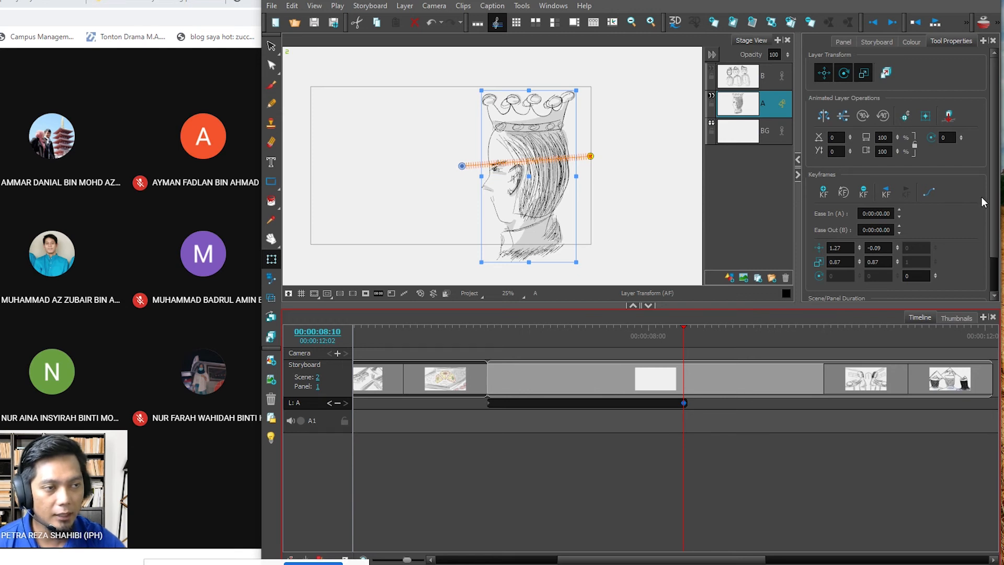
{"action": "scroll", "coordinate": [981, 197], "scroll_direction": "down", "scroll_amount": 2}
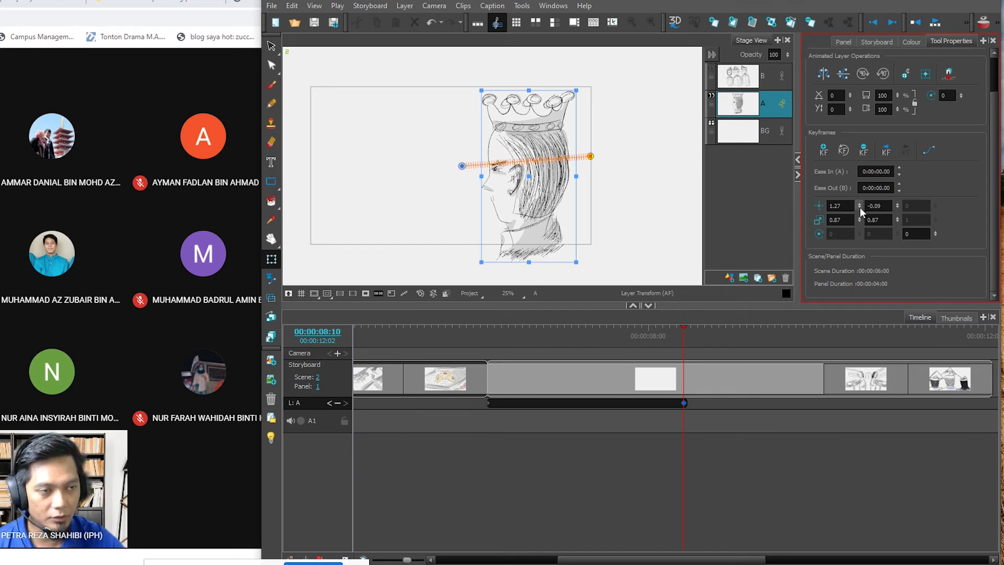
{"action": "left_click", "coordinate": [882, 190]}
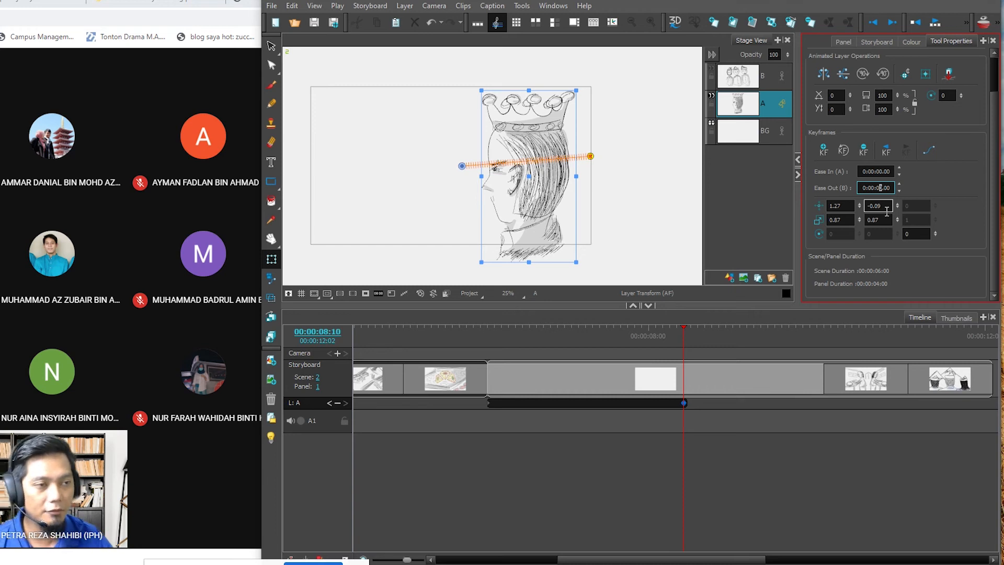
{"action": "type", "text": "12"}
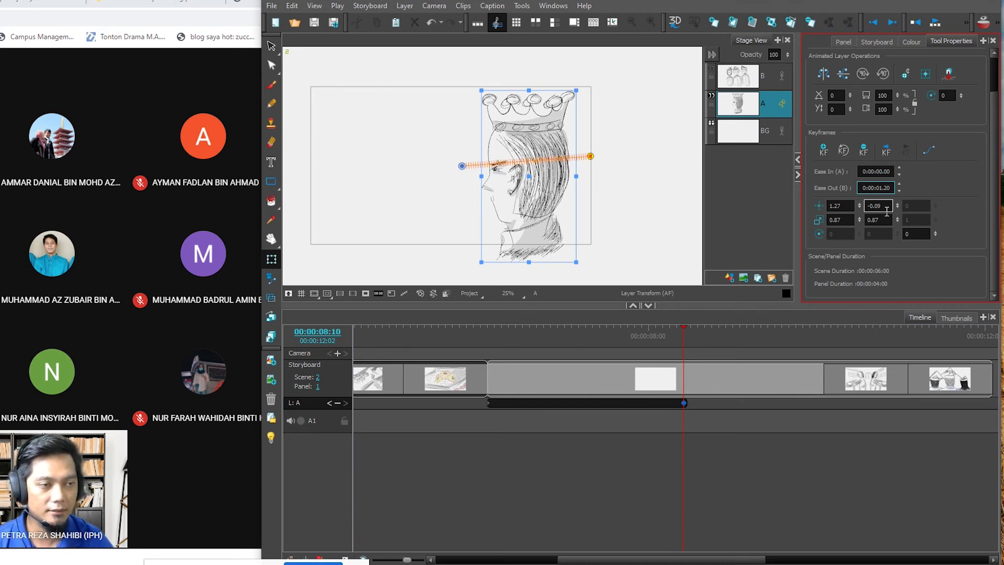
{"action": "left_click", "coordinate": [937, 181]}
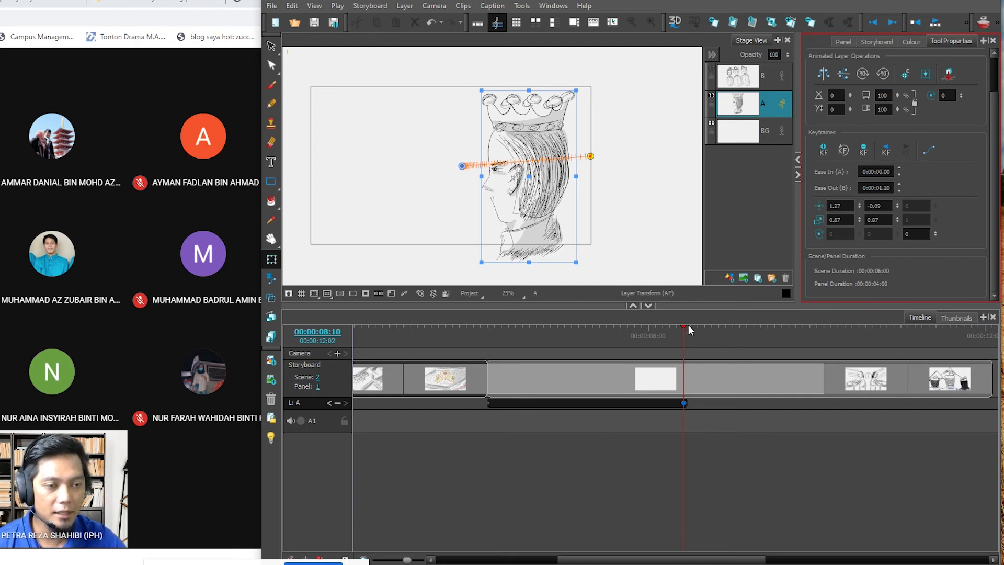
Play the panel repeatedly to examine the eased king movement, and return the playhead to the end keyframe at 00:00:08:10.
{"action": "left_click", "coordinate": [936, 23]}
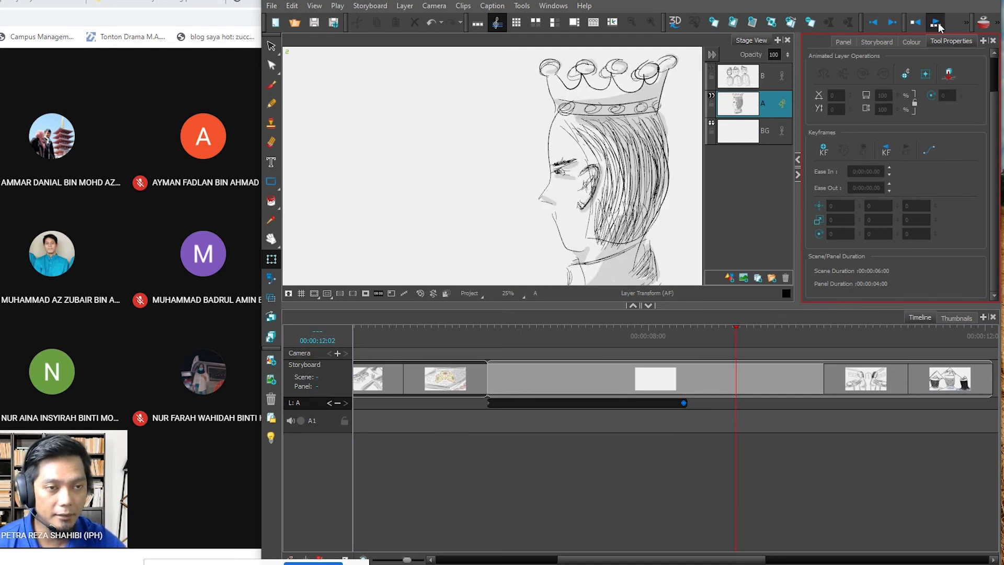
{"action": "left_click", "coordinate": [936, 23]}
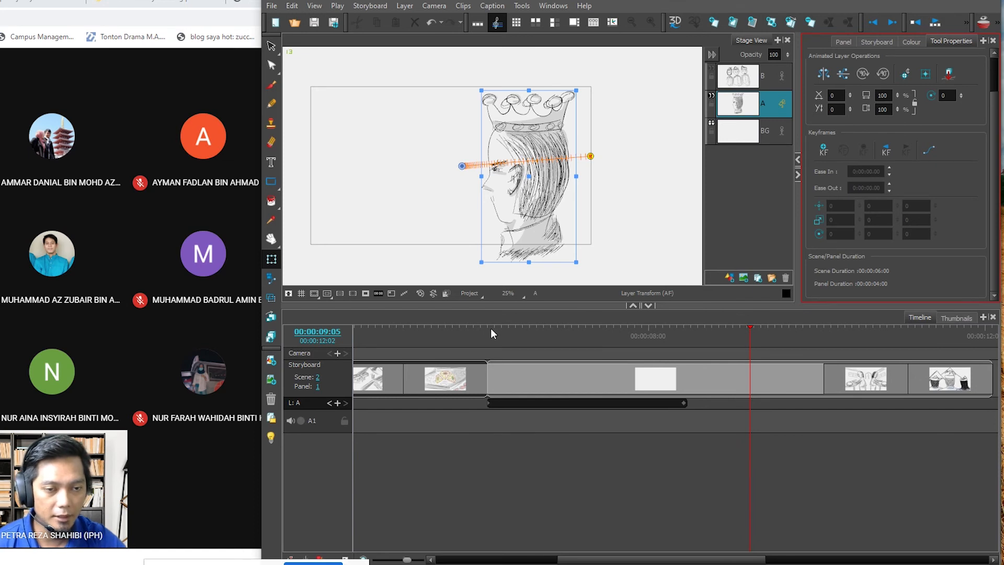
{"action": "left_click", "coordinate": [491, 326]}
{"action": "left_click", "coordinate": [935, 23]}
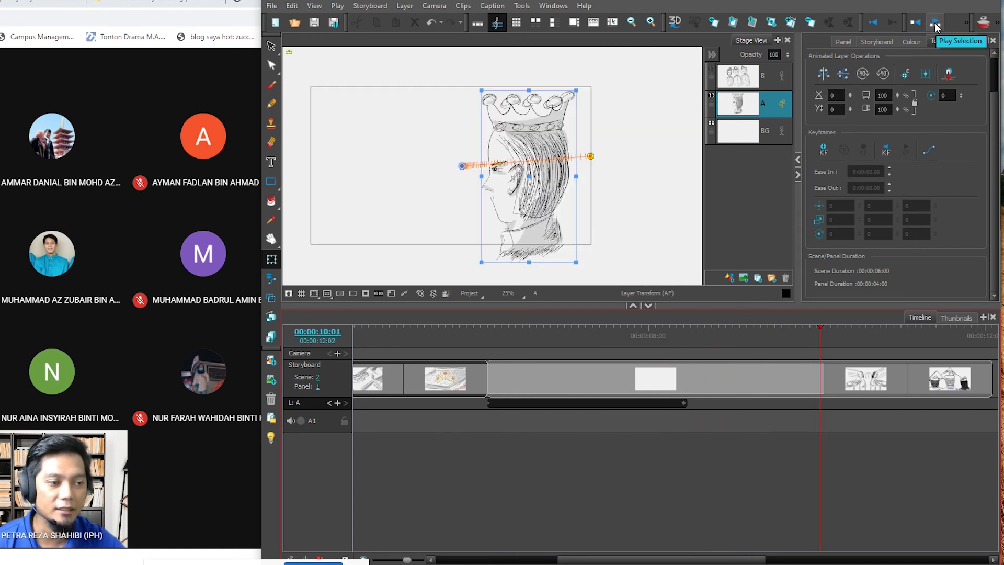
{"action": "left_click", "coordinate": [935, 23]}
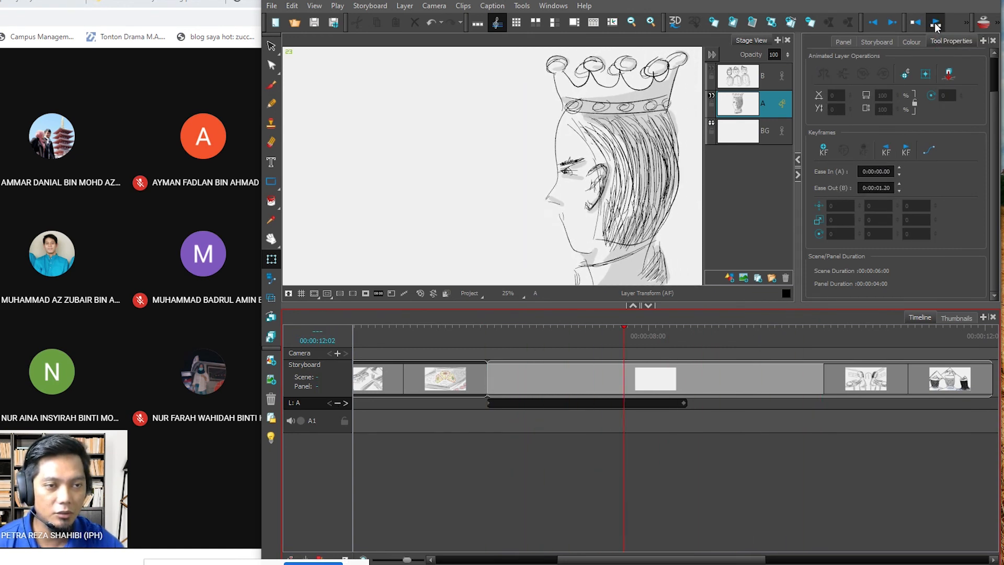
{"action": "left_click", "coordinate": [936, 23]}
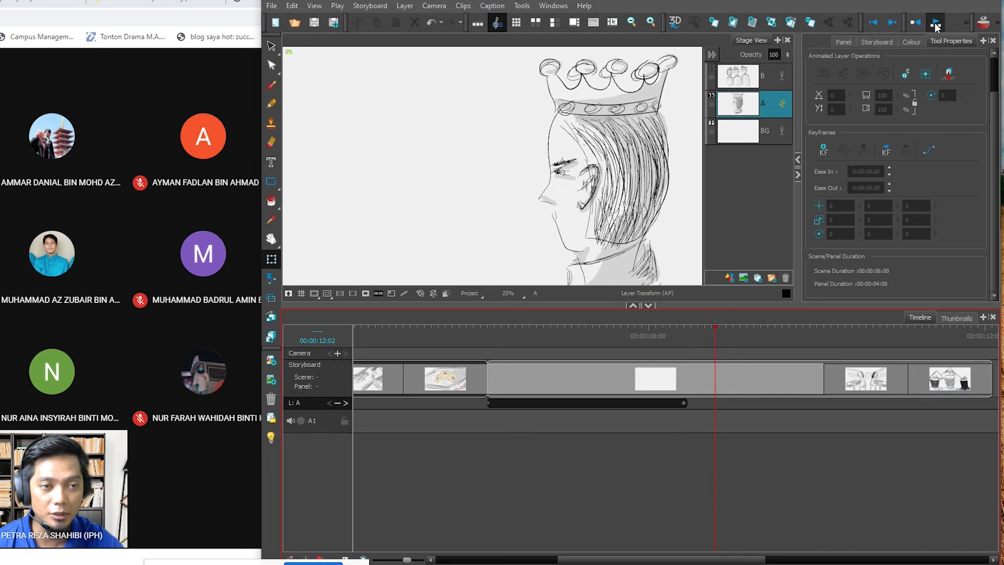
{"action": "left_click", "coordinate": [935, 25]}
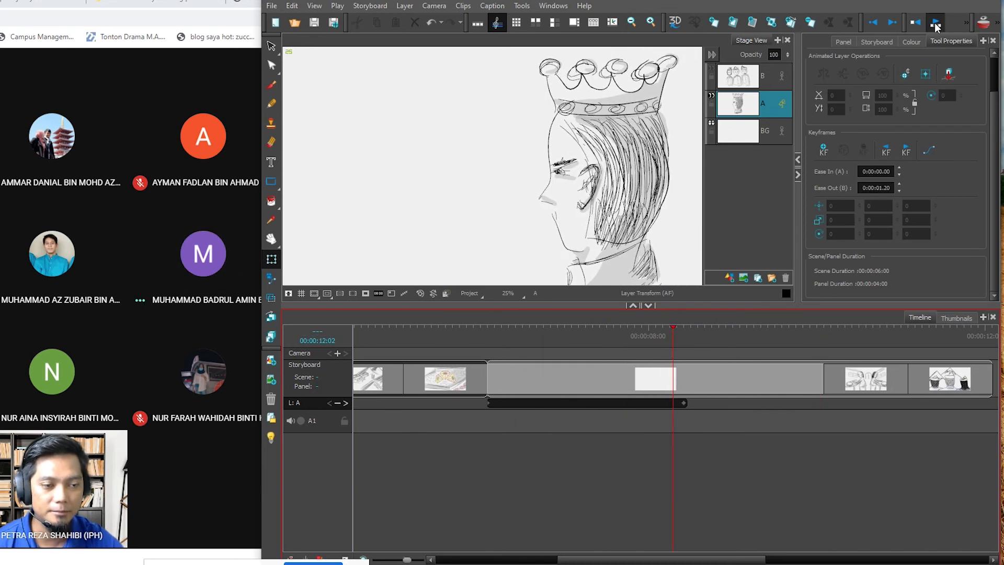
{"action": "left_click", "coordinate": [936, 24]}
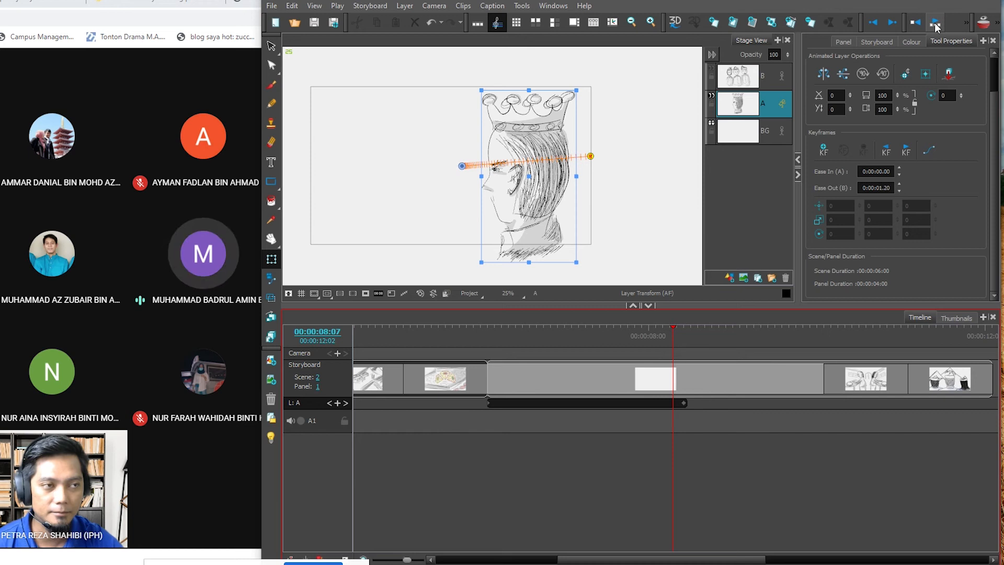
{"action": "left_click", "coordinate": [893, 24]}
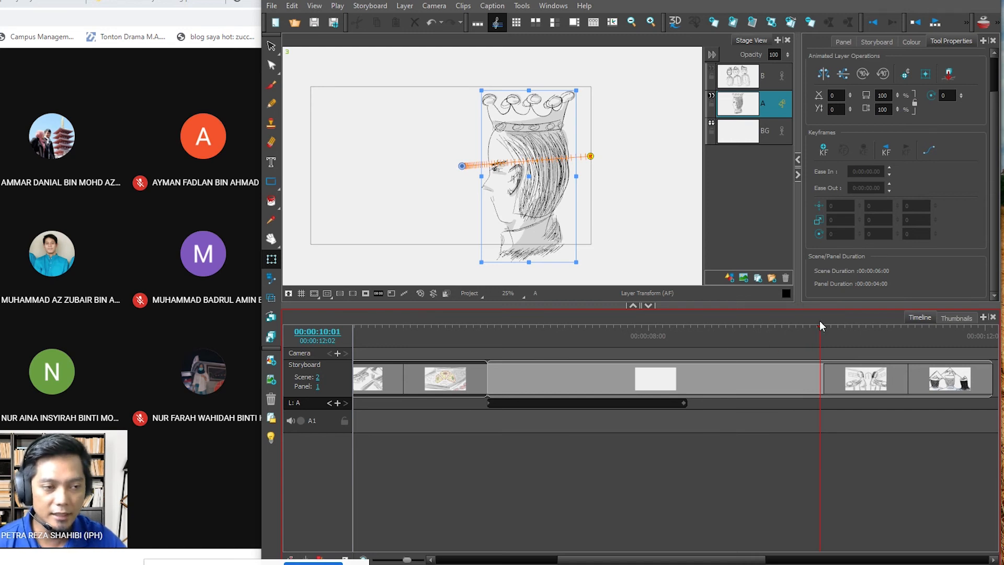
{"action": "left_click_drag", "start_coordinate": [820, 332], "coordinate": [683, 355]}
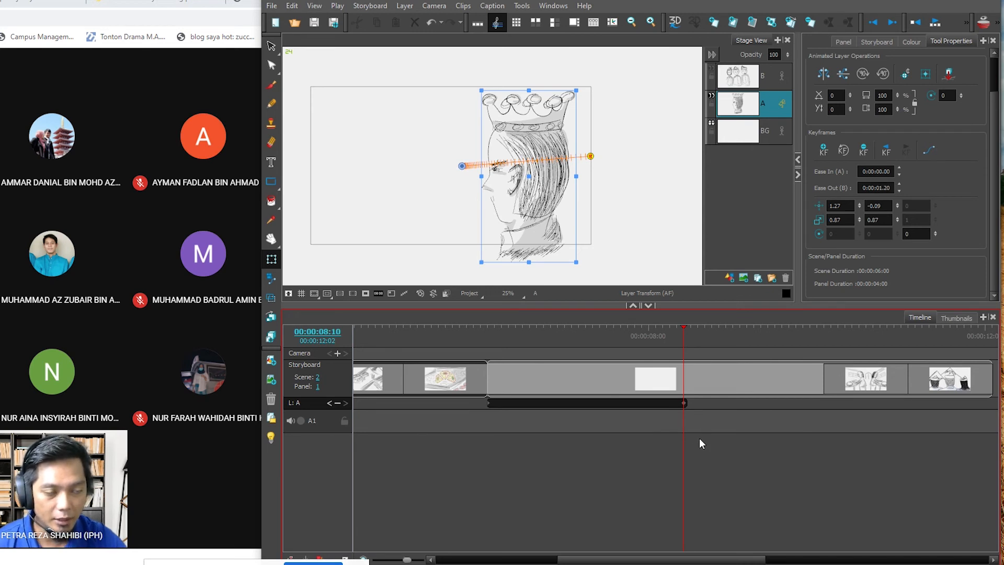
Select the king's end keyframe, return to the panel's start and play the panel repeatedly to examine the eased movement.
{"action": "left_click", "coordinate": [682, 403]}
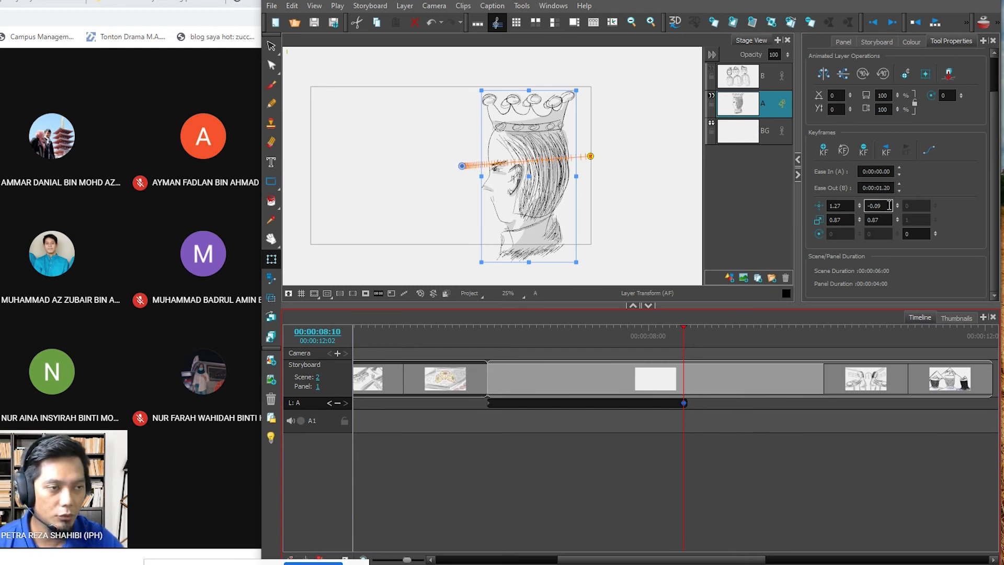
{"action": "key", "text": "Return"}
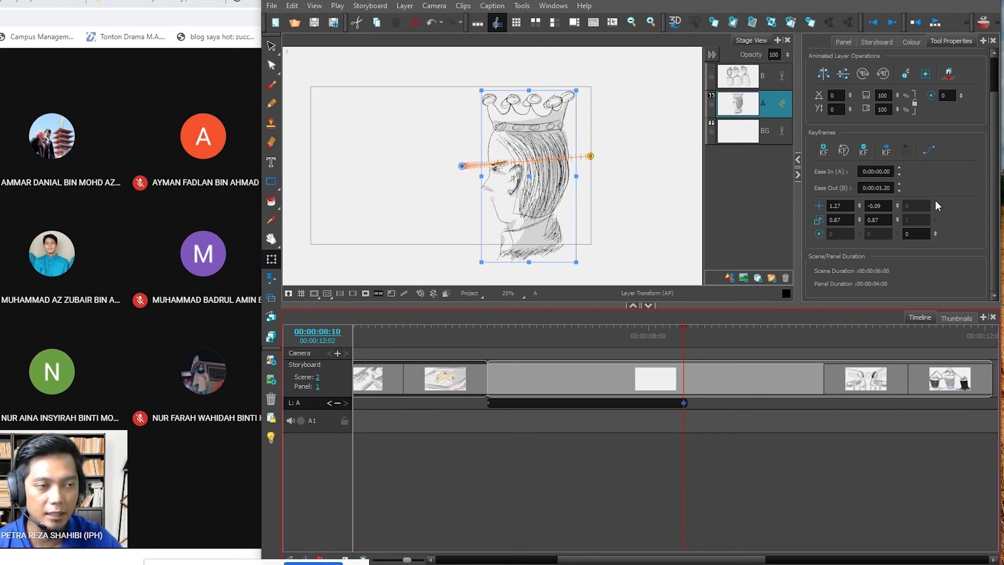
{"action": "left_click", "coordinate": [927, 198]}
{"action": "left_click_drag", "start_coordinate": [684, 328], "coordinate": [488, 328]}
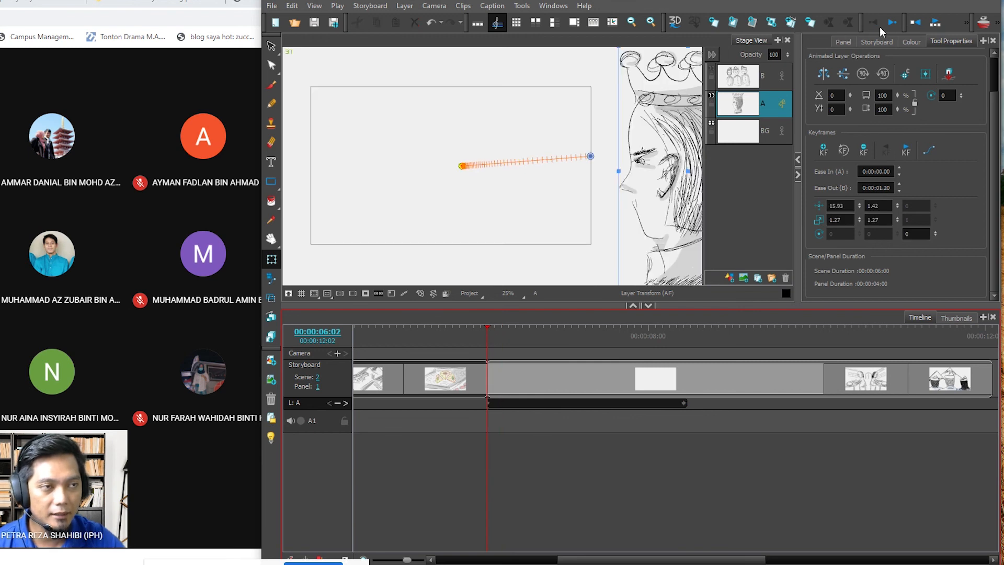
{"action": "left_click", "coordinate": [936, 23]}
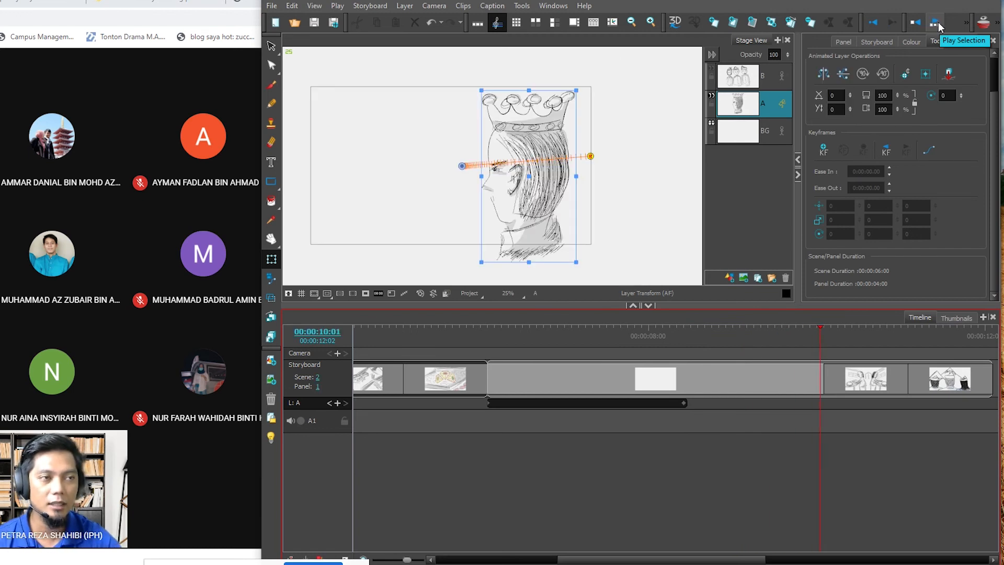
{"action": "left_click", "coordinate": [938, 23]}
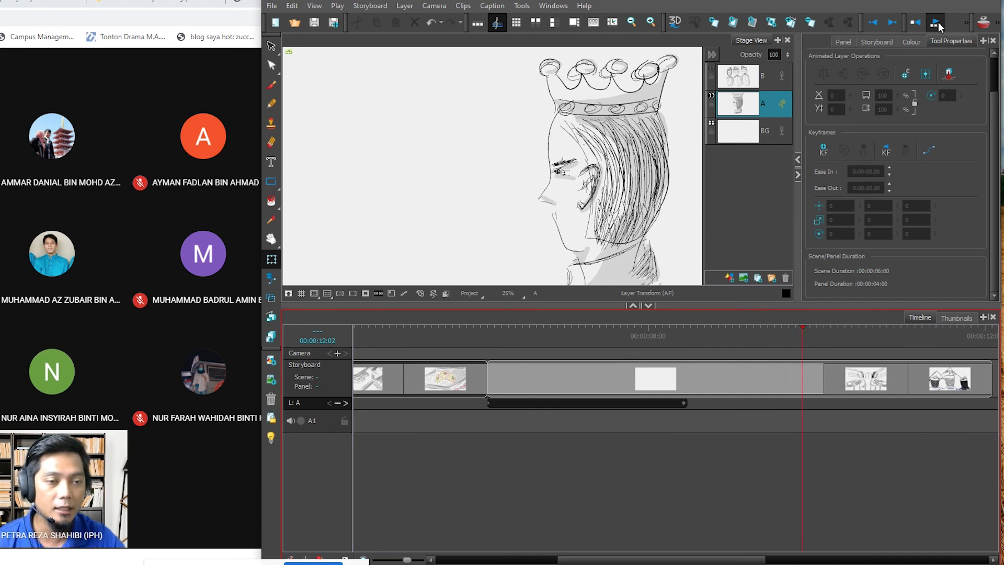
{"action": "left_click", "coordinate": [936, 23]}
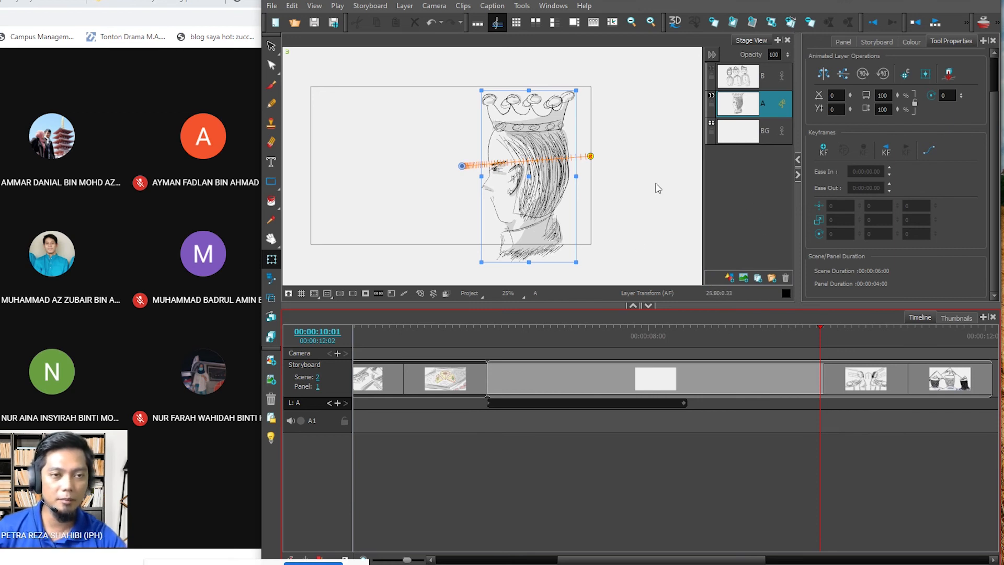
Show the three men's layer B, hide the king's layer A, and select layer B at the panel's first frame.
{"action": "left_click", "coordinate": [712, 68]}
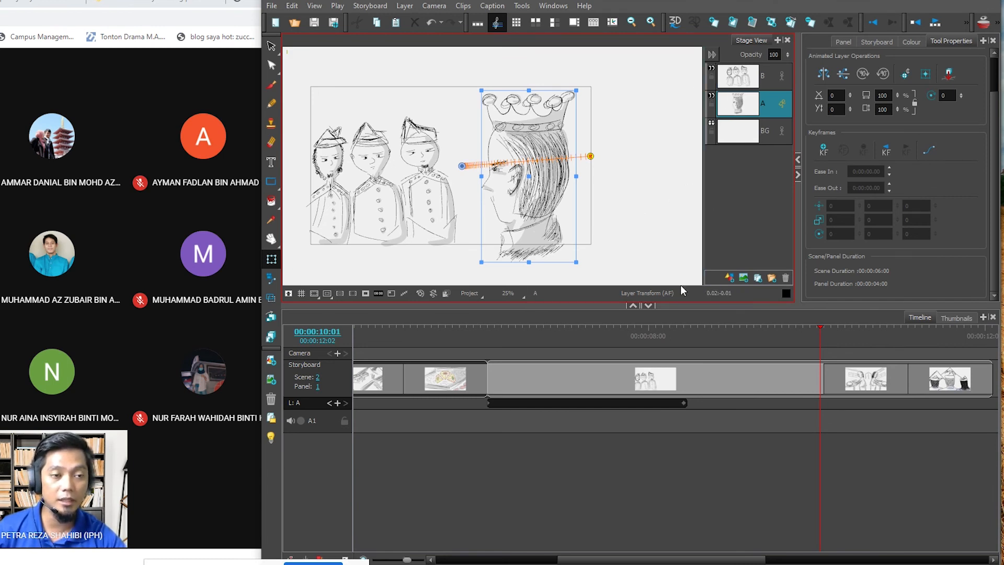
{"action": "left_click_drag", "start_coordinate": [819, 329], "coordinate": [494, 351]}
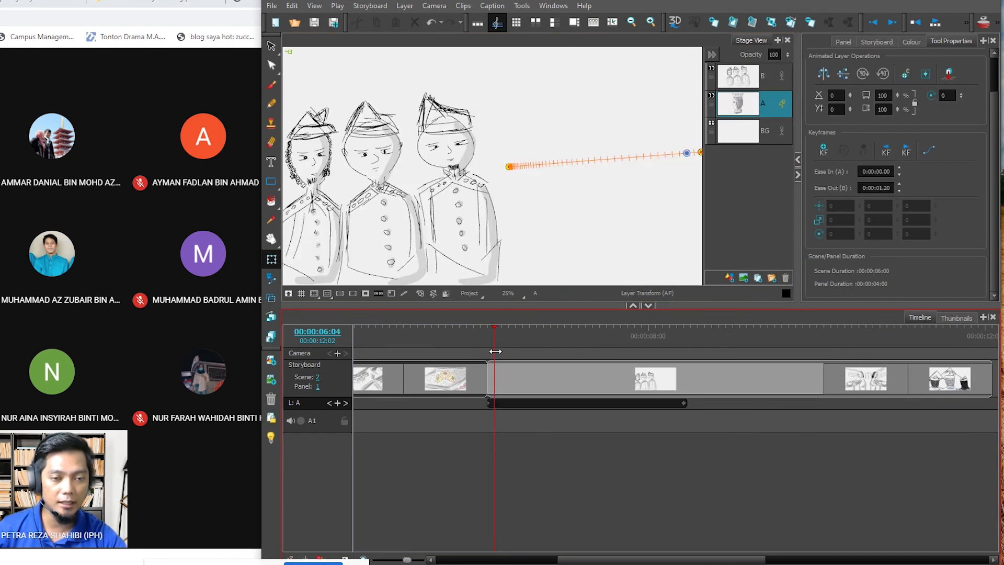
{"action": "left_click", "coordinate": [711, 97]}
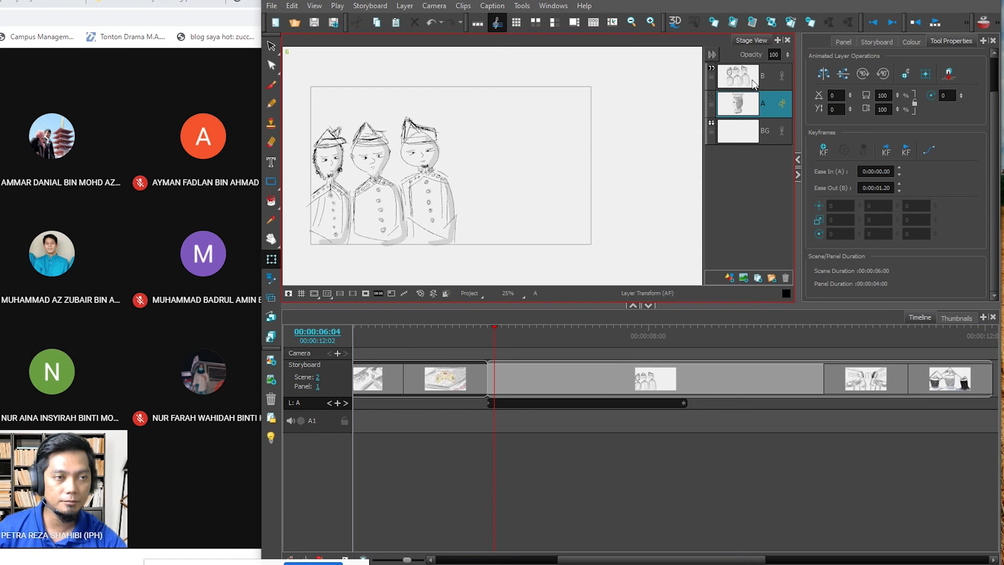
{"action": "left_click", "coordinate": [753, 83]}
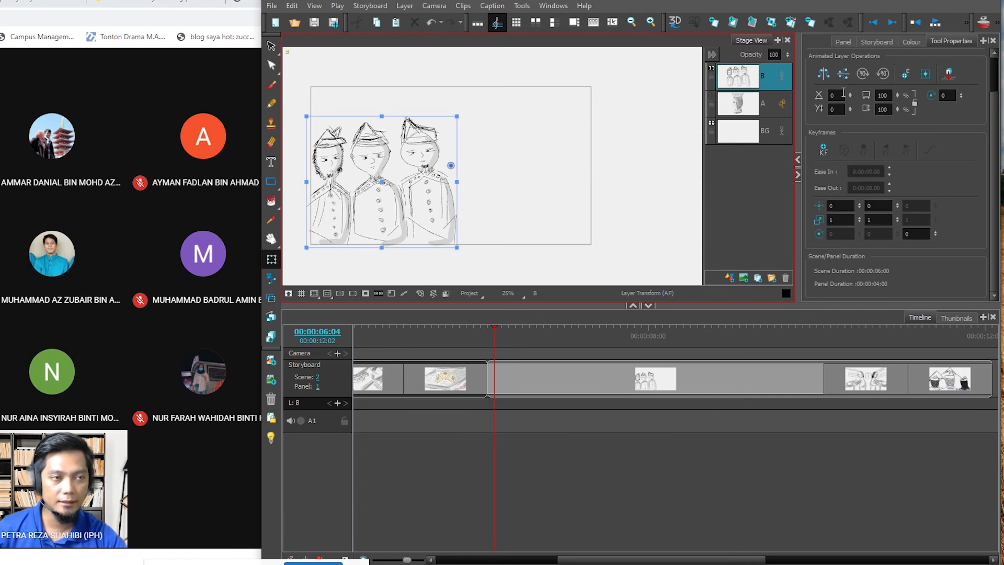
{"action": "left_click", "coordinate": [872, 22]}
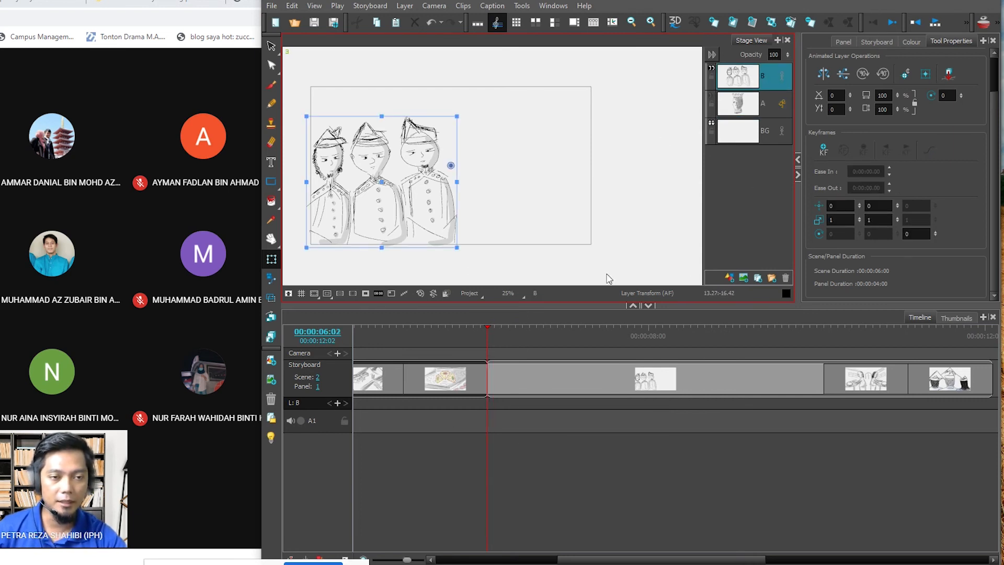
Enable animation on layer B and move the three men outside the frame's left edge at the first frame, to about -17.93, -0.18.
{"action": "left_click_drag", "start_coordinate": [530, 221], "coordinate": [637, 217]}
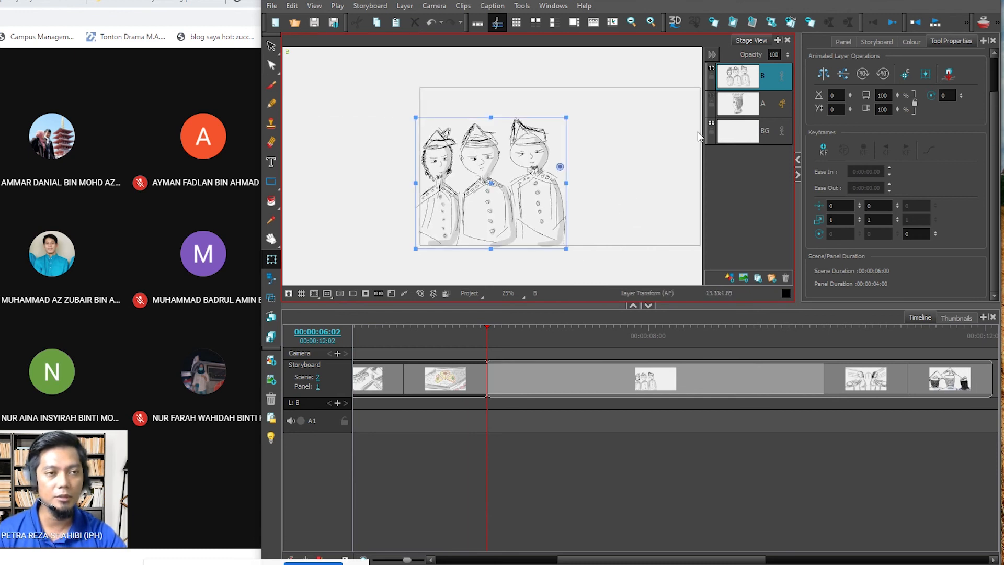
{"action": "left_click", "coordinate": [782, 76]}
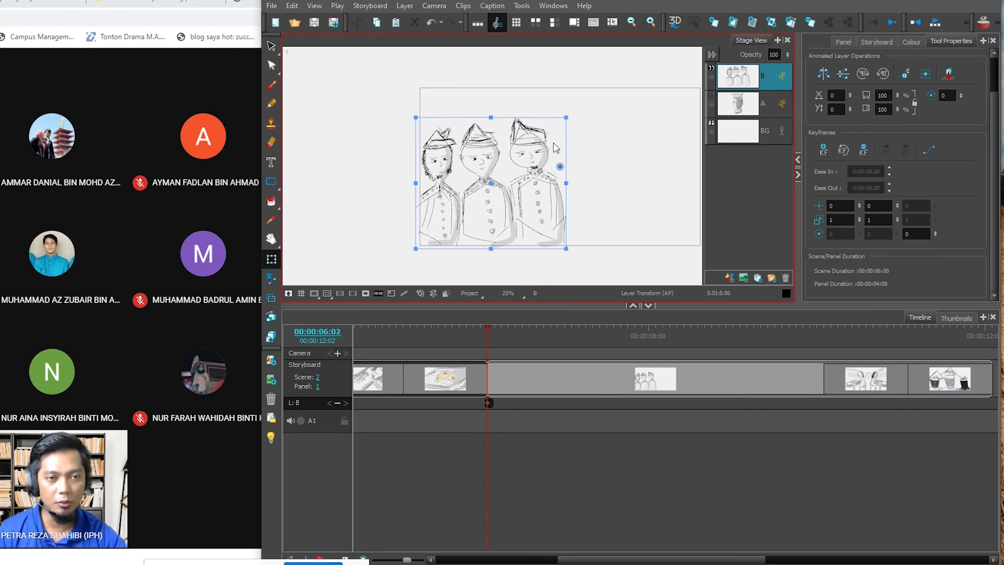
{"action": "left_click_drag", "start_coordinate": [542, 169], "coordinate": [385, 171]}
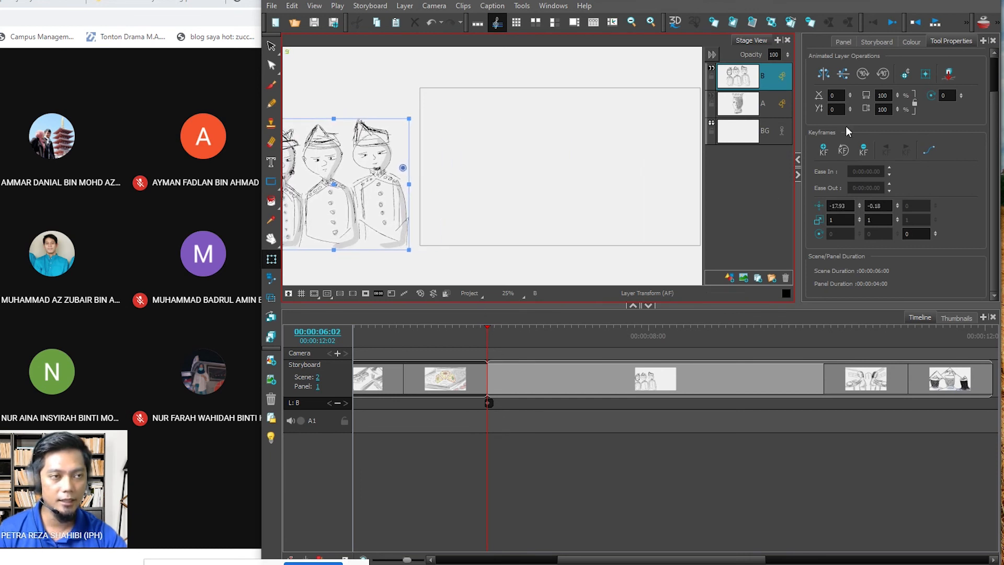
Add a keyframe to layer B at 00:00:08:10 and move the men back inside the frame's left side, to about 0.67, -0.18.
{"action": "left_click", "coordinate": [893, 21]}
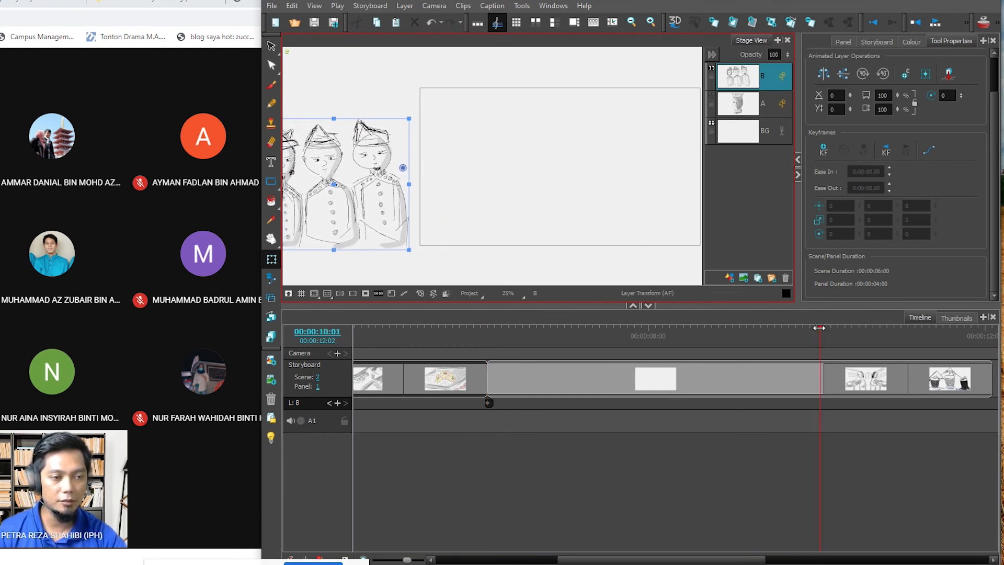
{"action": "left_click_drag", "start_coordinate": [820, 329], "coordinate": [684, 338]}
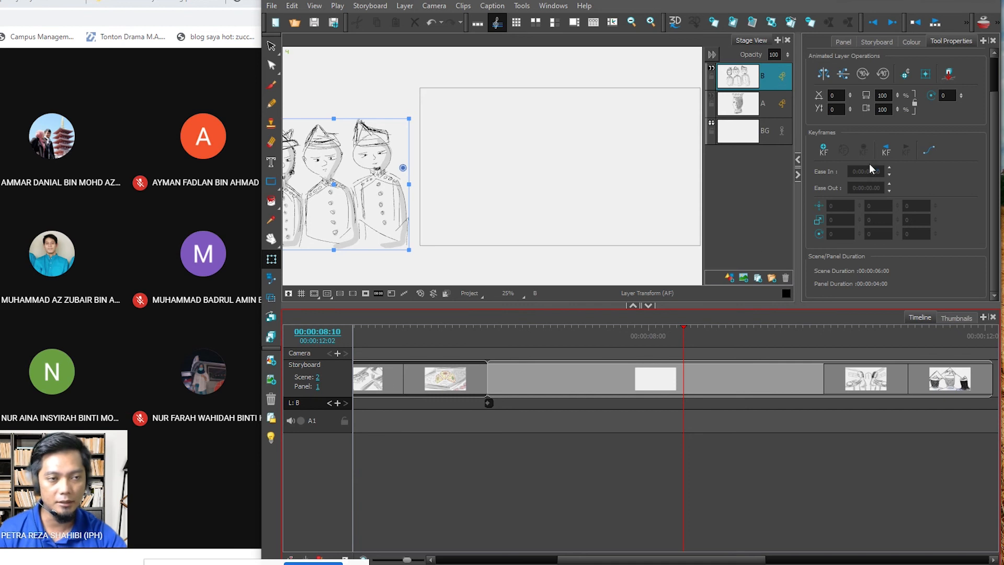
{"action": "left_click", "coordinate": [824, 150]}
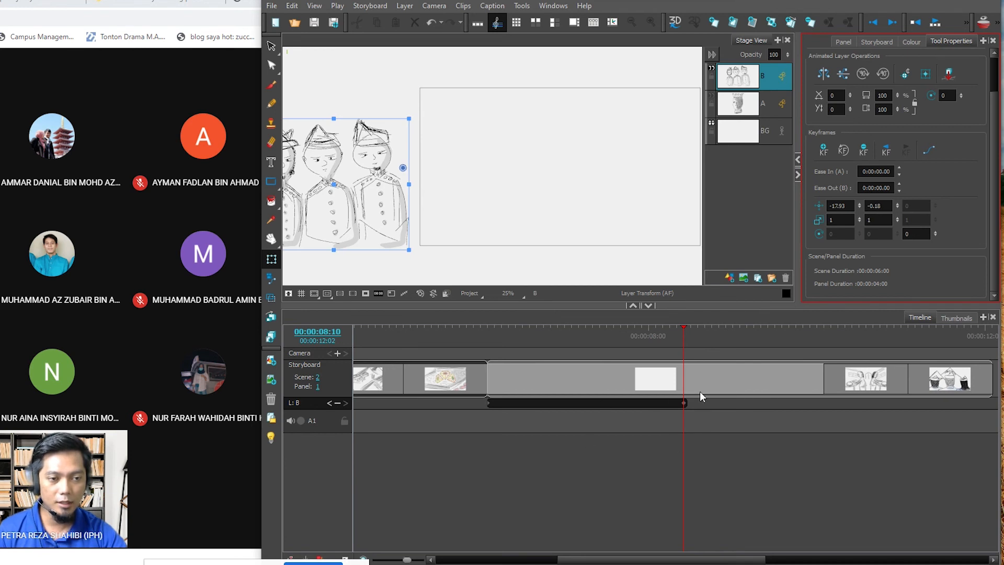
{"action": "left_click", "coordinate": [683, 403]}
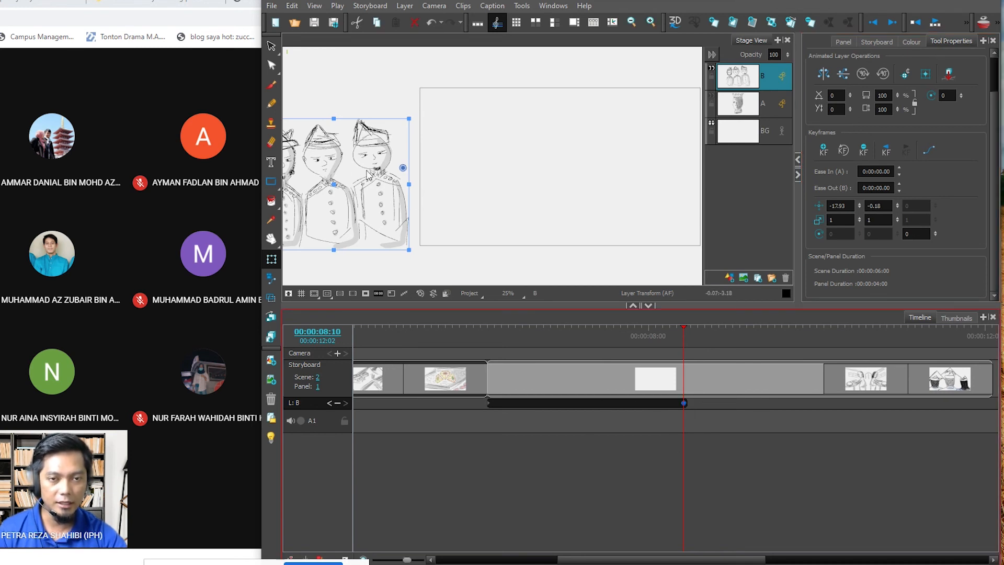
{"action": "left_click_drag", "start_coordinate": [339, 180], "coordinate": [503, 180]}
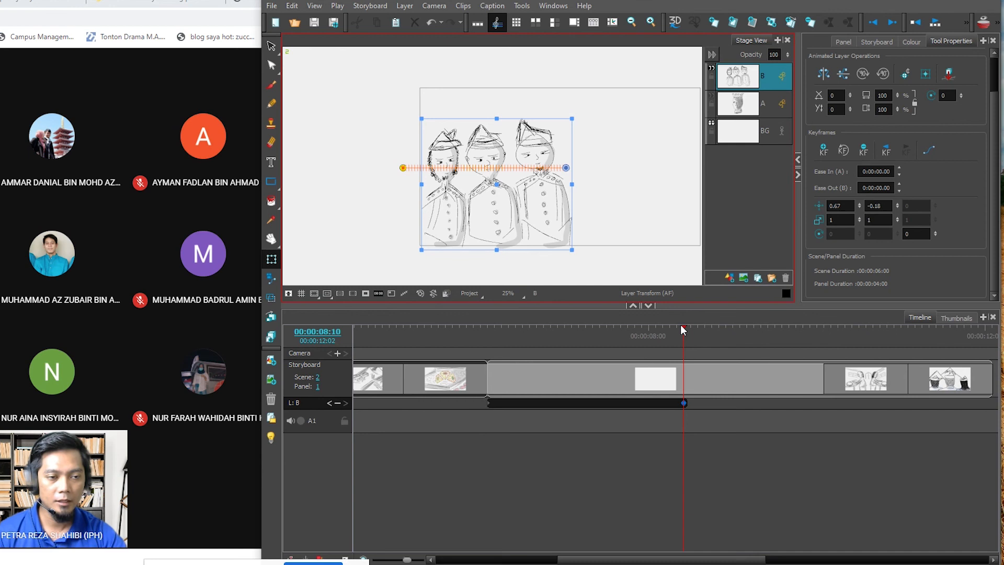
At layer B's start keyframe, scale the men down to about 0.67 and reposition them outside the frame at about -18.33, 2.93.
{"action": "left_click_drag", "start_coordinate": [685, 328], "coordinate": [488, 329]}
{"action": "left_click", "coordinate": [487, 403]}
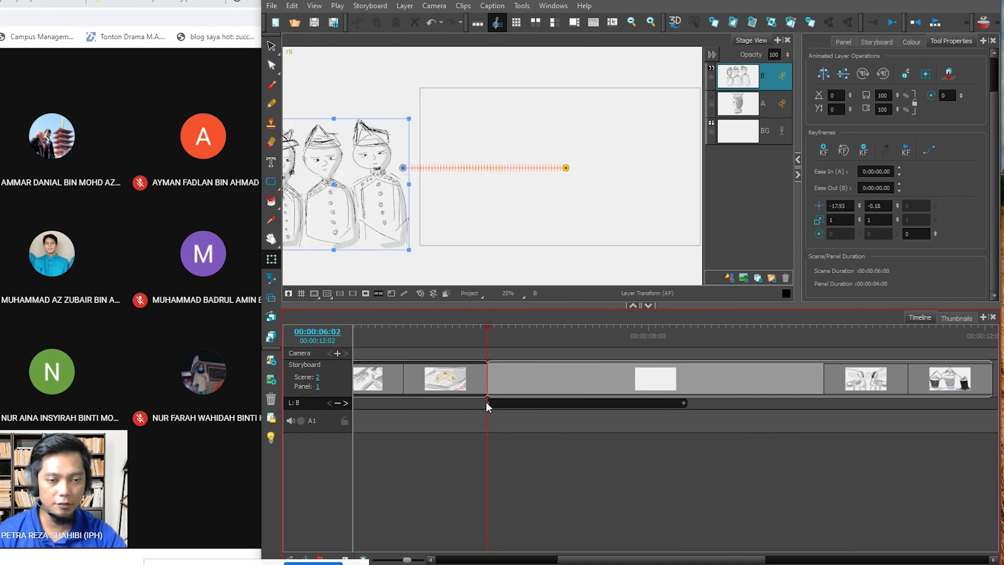
{"action": "left_click_drag", "start_coordinate": [365, 192], "coordinate": [493, 200]}
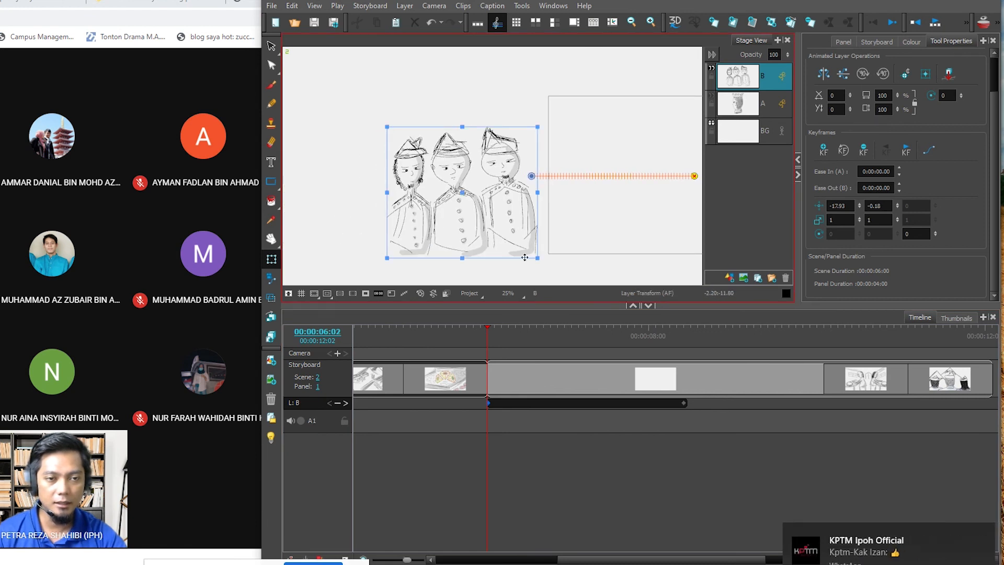
{"action": "mouse_move", "coordinate": [537, 260]}
{"action": "left_mouse_down"}
{"action": "mouse_move", "coordinate": [531, 232]}
{"action": "mouse_move", "coordinate": [514, 230]}
{"action": "left_mouse_up"}
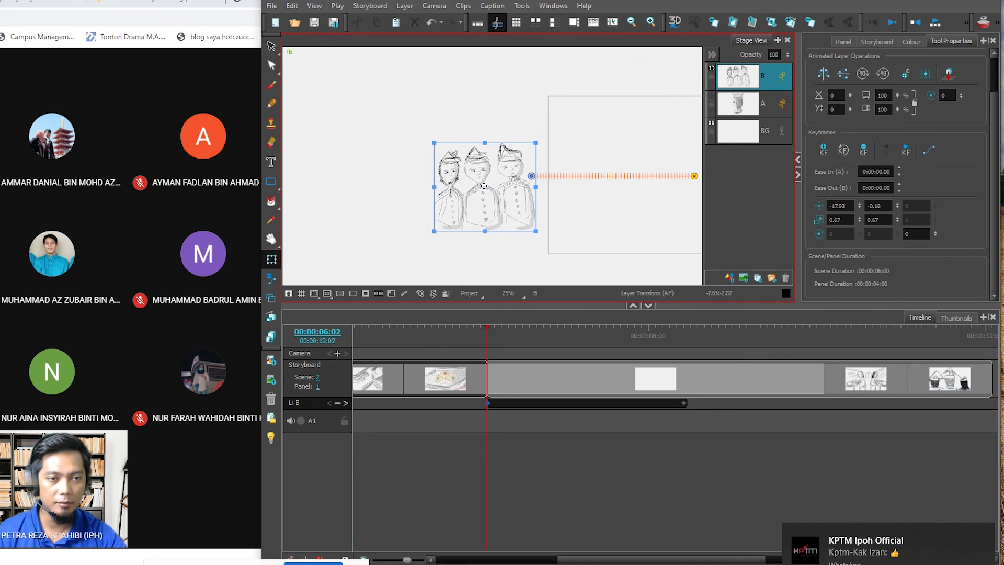
{"action": "left_click_drag", "start_coordinate": [484, 186], "coordinate": [480, 165]}
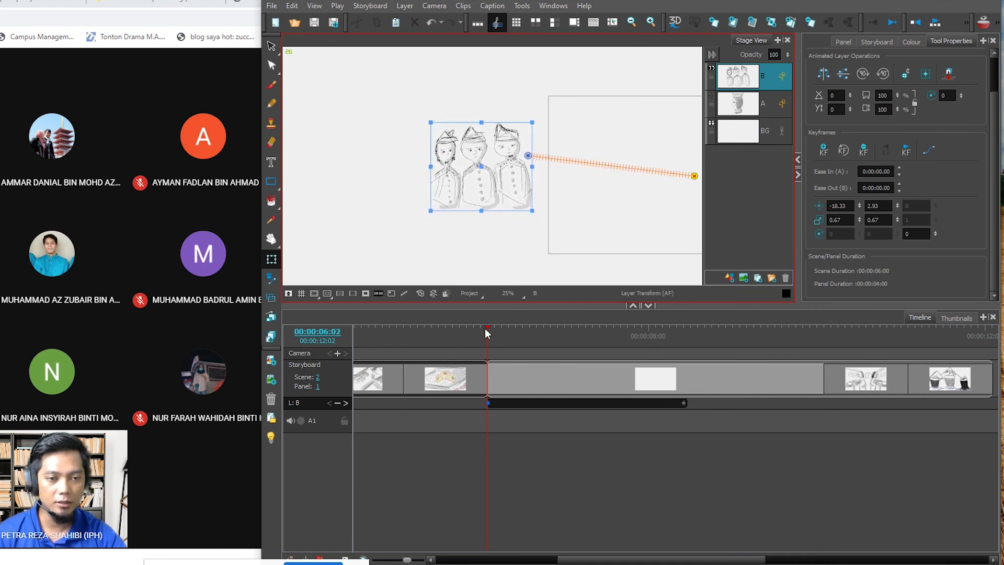
Scrub through the first half of the panel to check the men's entrance, briefly toggling the king's layer visibility.
{"action": "mouse_move", "coordinate": [485, 330]}
{"action": "left_mouse_down"}
{"action": "mouse_move", "coordinate": [665, 335]}
{"action": "mouse_move", "coordinate": [519, 327]}
{"action": "left_mouse_up"}
{"action": "left_click", "coordinate": [713, 99]}
{"action": "mouse_move", "coordinate": [518, 327]}
{"action": "left_mouse_down"}
{"action": "mouse_move", "coordinate": [496, 327]}
{"action": "mouse_move", "coordinate": [697, 332]}
{"action": "mouse_move", "coordinate": [589, 334]}
{"action": "left_mouse_up"}
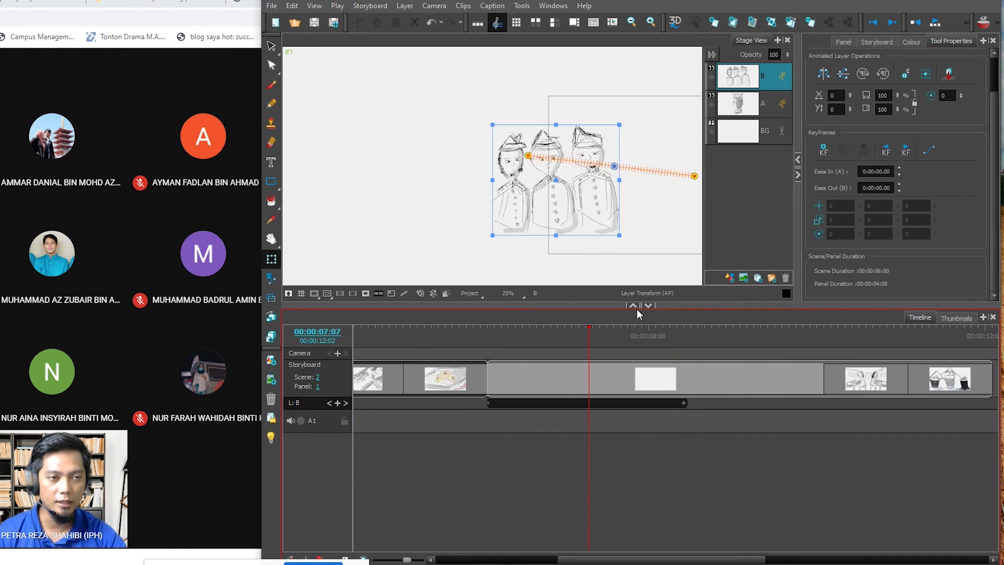
Set Ease Out (B) to 0:00:01.00 for the three men's end keyframe at 00:00:08:10.
{"action": "left_click", "coordinate": [684, 403]}
{"action": "left_click_drag", "start_coordinate": [590, 326], "coordinate": [683, 328]}
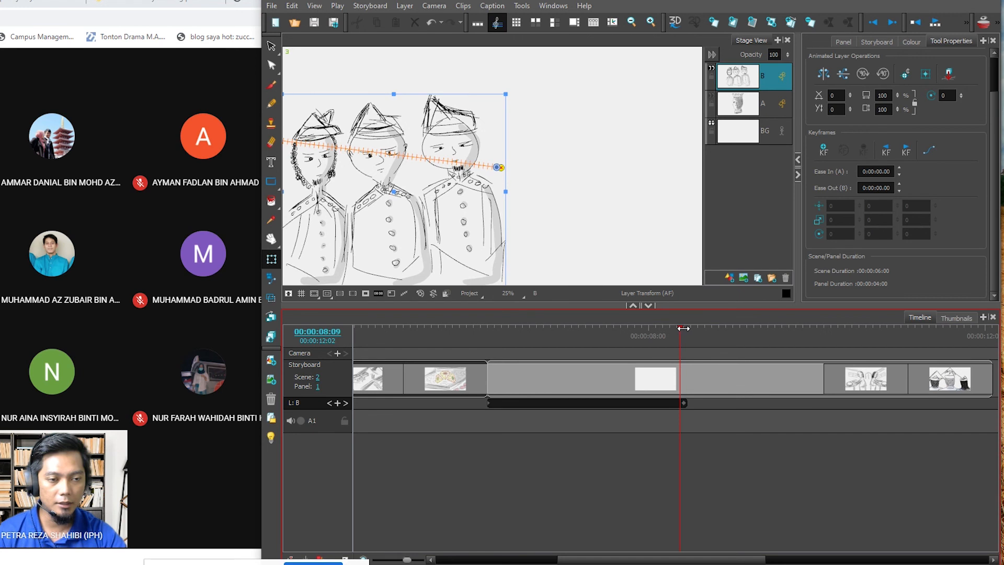
{"action": "mouse_move", "coordinate": [461, 218]}
{"action": "left_mouse_down"}
{"action": "mouse_move", "coordinate": [385, 179]}
{"action": "mouse_move", "coordinate": [302, 184]}
{"action": "mouse_move", "coordinate": [314, 177]}
{"action": "left_mouse_up"}
{"action": "left_click", "coordinate": [683, 403]}
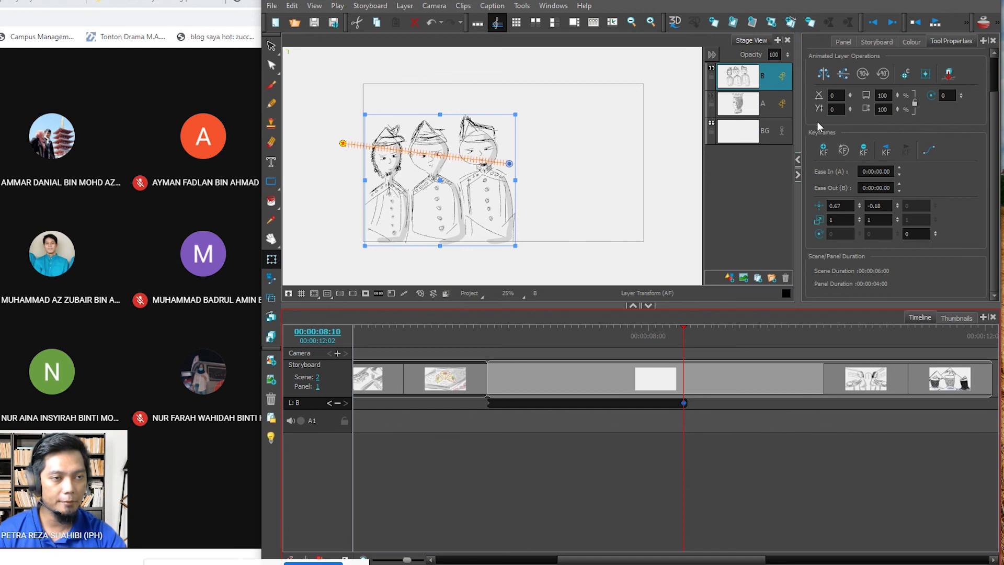
{"action": "left_click", "coordinate": [878, 187]}
{"action": "type", "text": "1"}
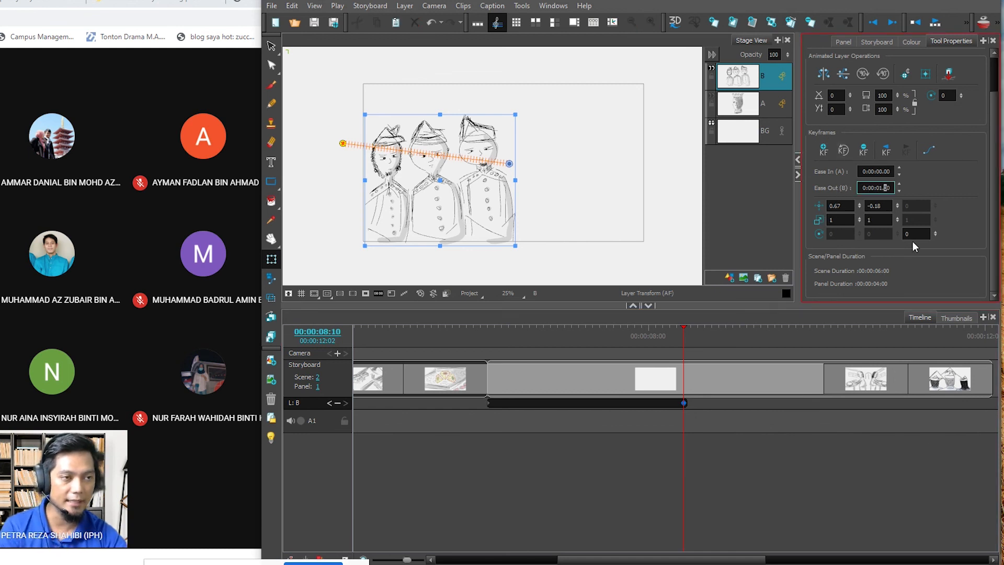
{"action": "key", "text": "Return"}
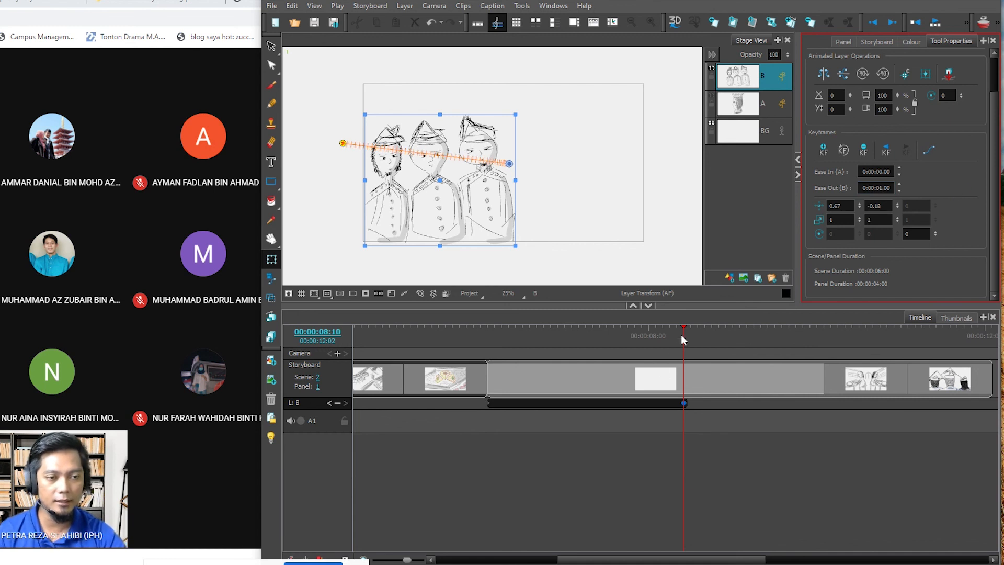
Return to the start of scene 2's first panel and play it to check the men's eased movement.
{"action": "left_click_drag", "start_coordinate": [683, 326], "coordinate": [484, 329]}
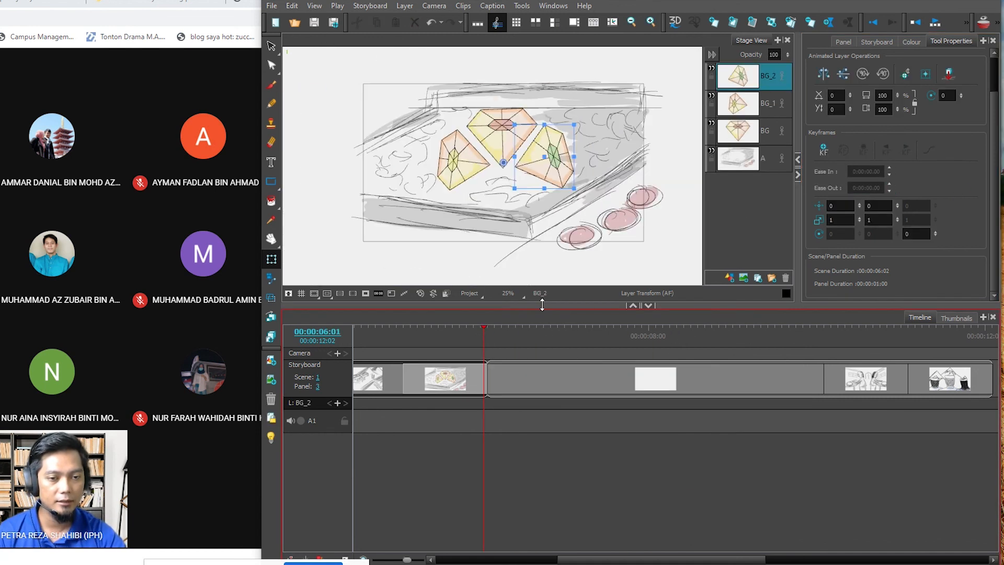
{"action": "left_click", "coordinate": [935, 24]}
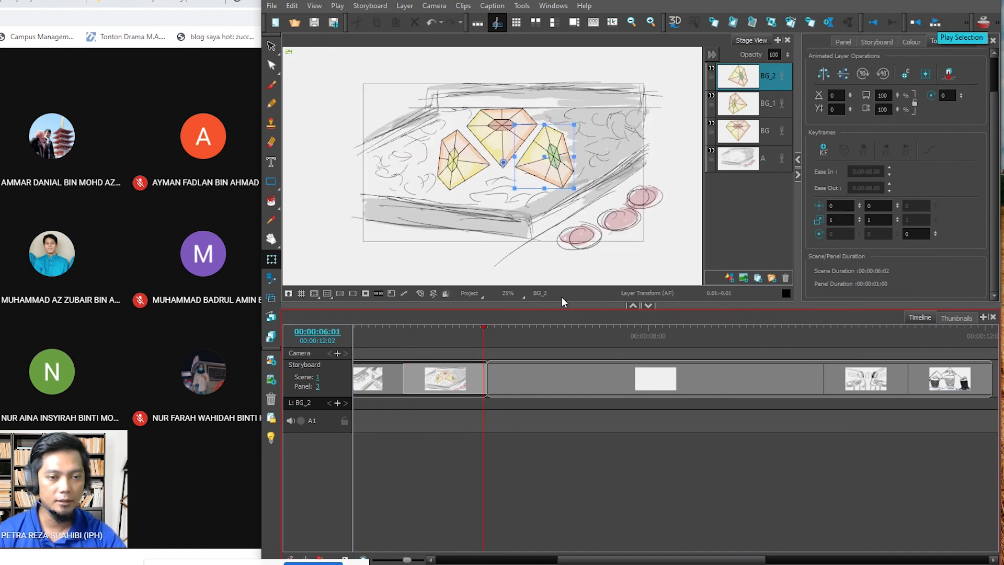
{"action": "left_click", "coordinate": [490, 327]}
{"action": "left_click", "coordinate": [935, 25]}
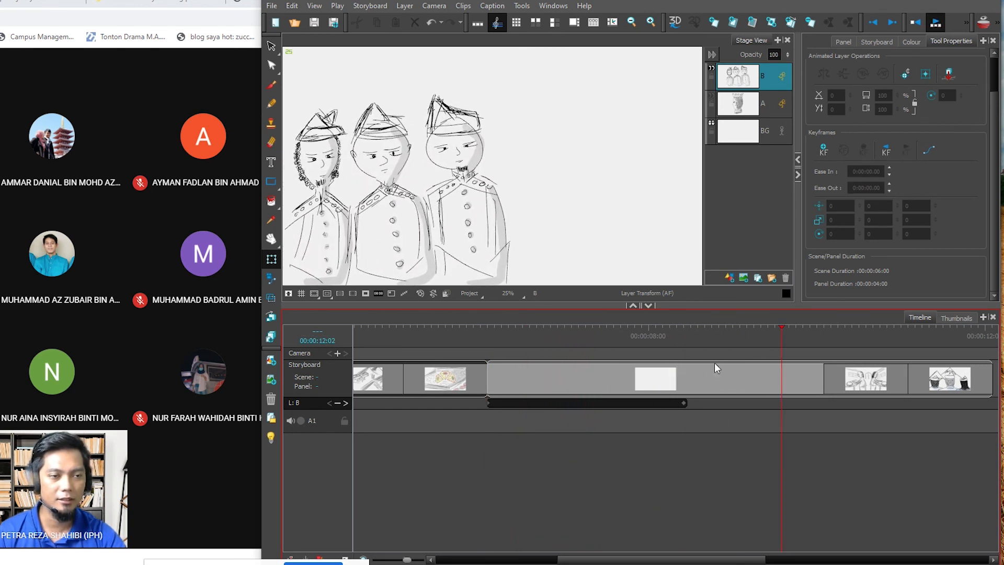
Show the king's layer A and play the panel repeatedly from its start to examine both characters' movements together.
{"action": "left_click", "coordinate": [711, 95]}
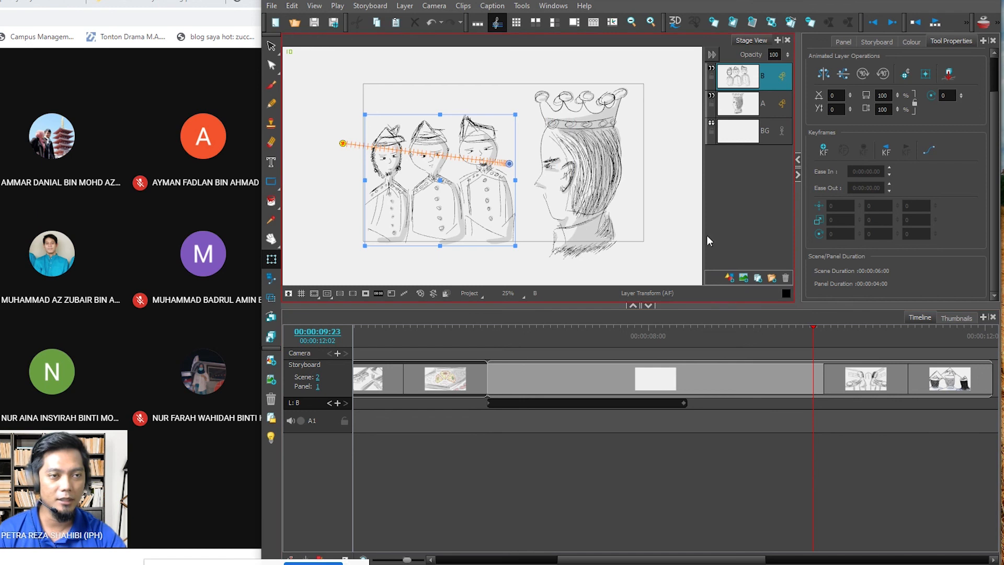
{"action": "left_click_drag", "start_coordinate": [814, 336], "coordinate": [490, 343]}
{"action": "left_click", "coordinate": [934, 23]}
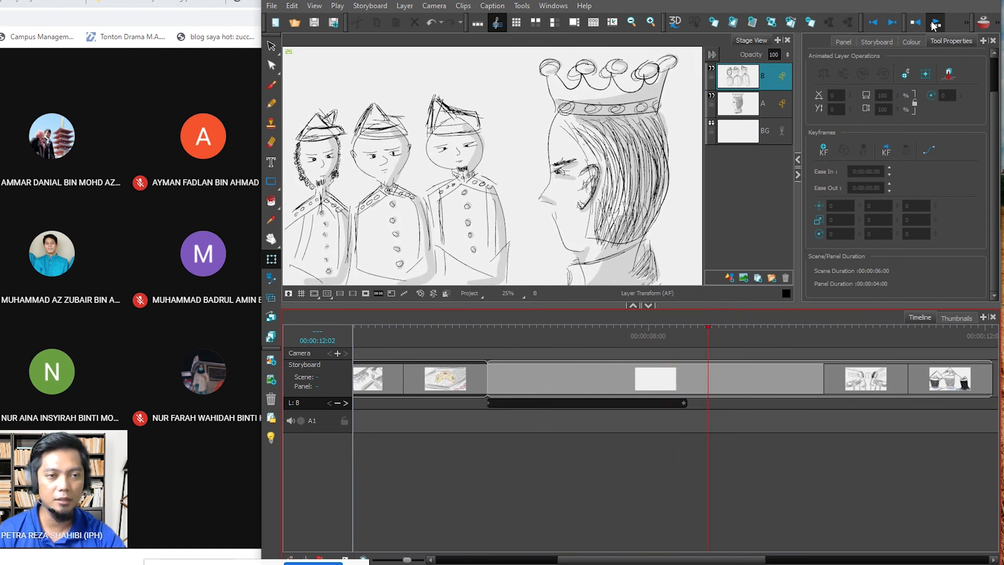
{"action": "left_click", "coordinate": [934, 24]}
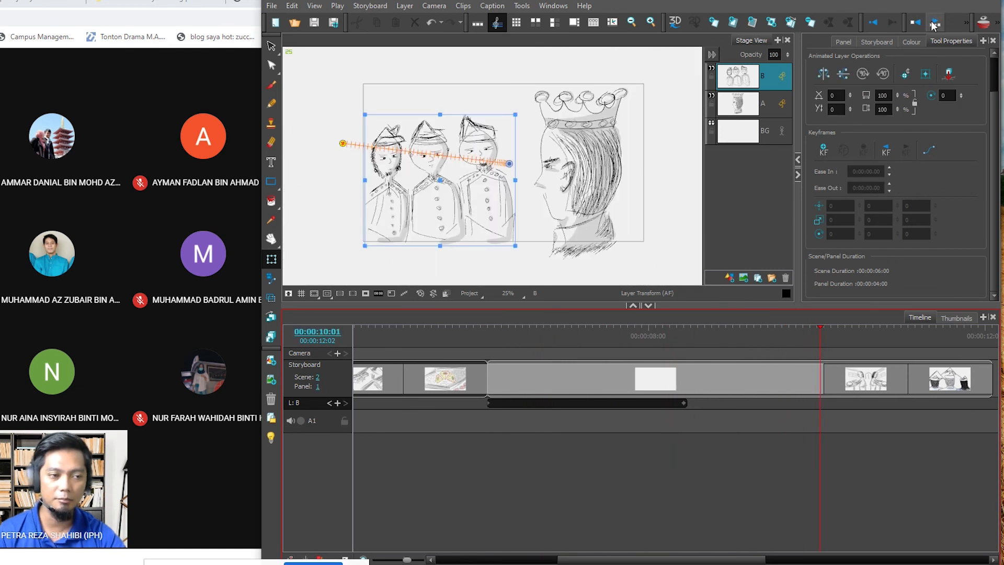
{"action": "left_click", "coordinate": [934, 23]}
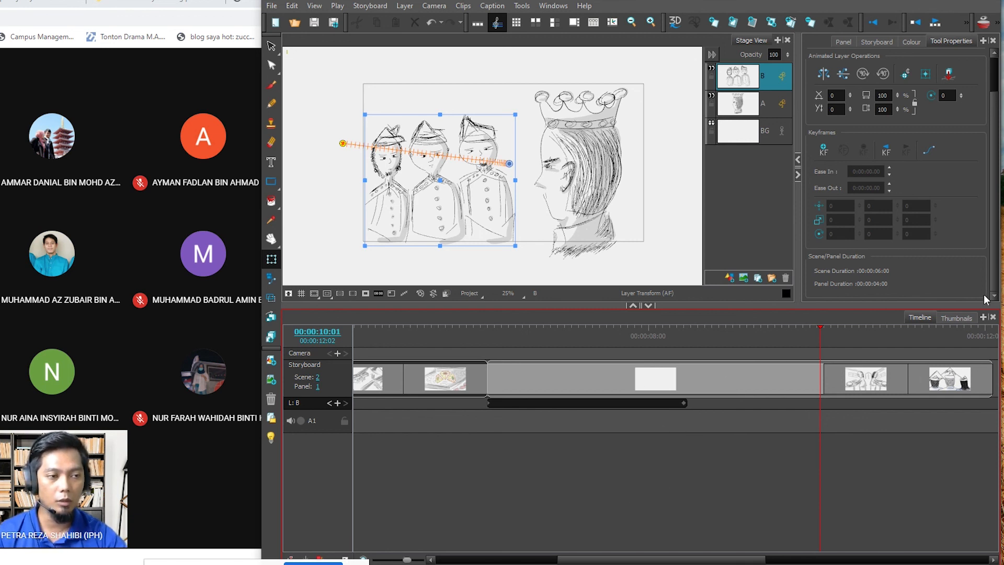
Switch from the timeline to the storyboard thumbnails, sized so all six panels of both scenes fit, and activate the Select tool.
{"action": "left_click", "coordinate": [956, 318]}
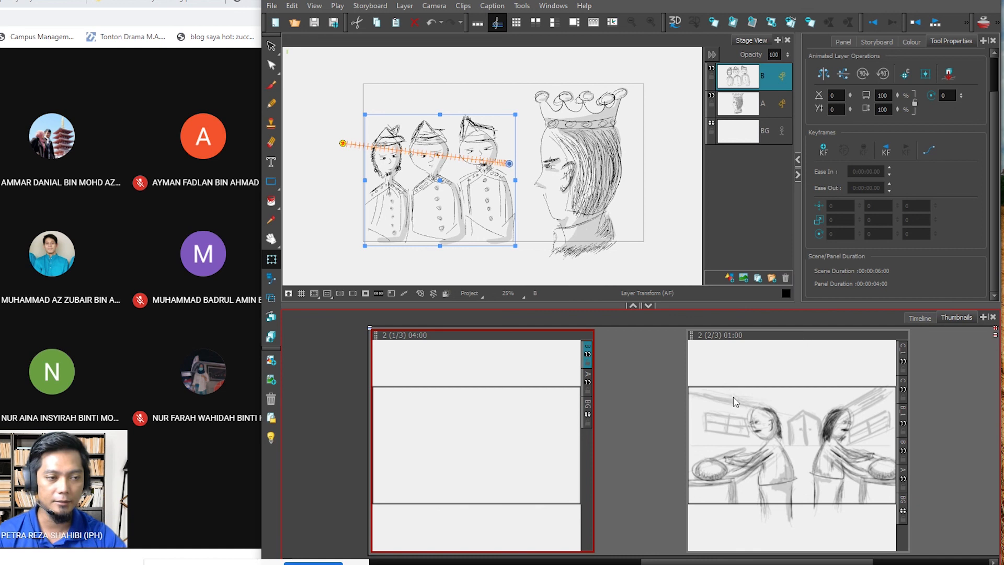
{"action": "left_click_drag", "start_coordinate": [604, 312], "coordinate": [597, 444]}
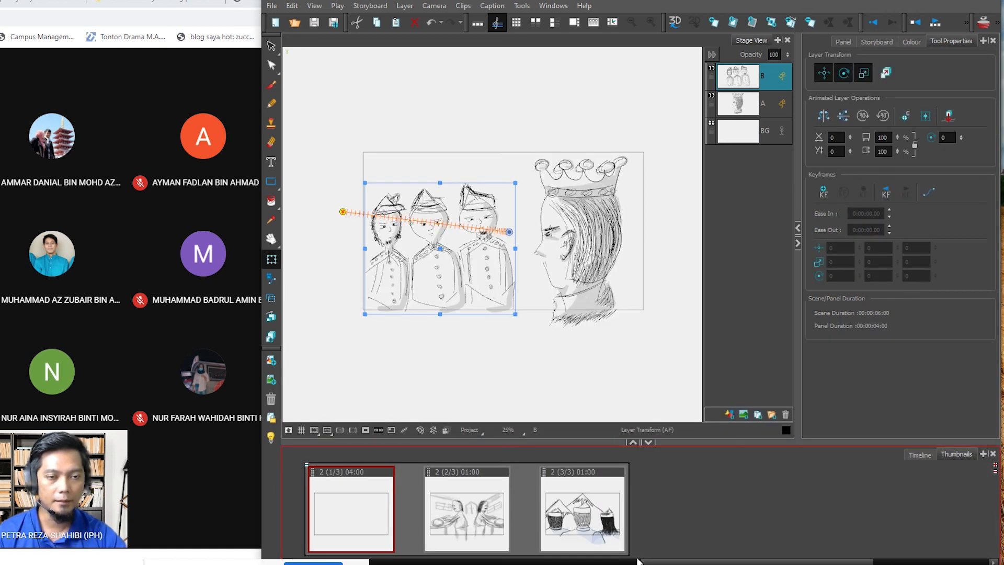
{"action": "left_click_drag", "start_coordinate": [699, 562], "coordinate": [470, 564]}
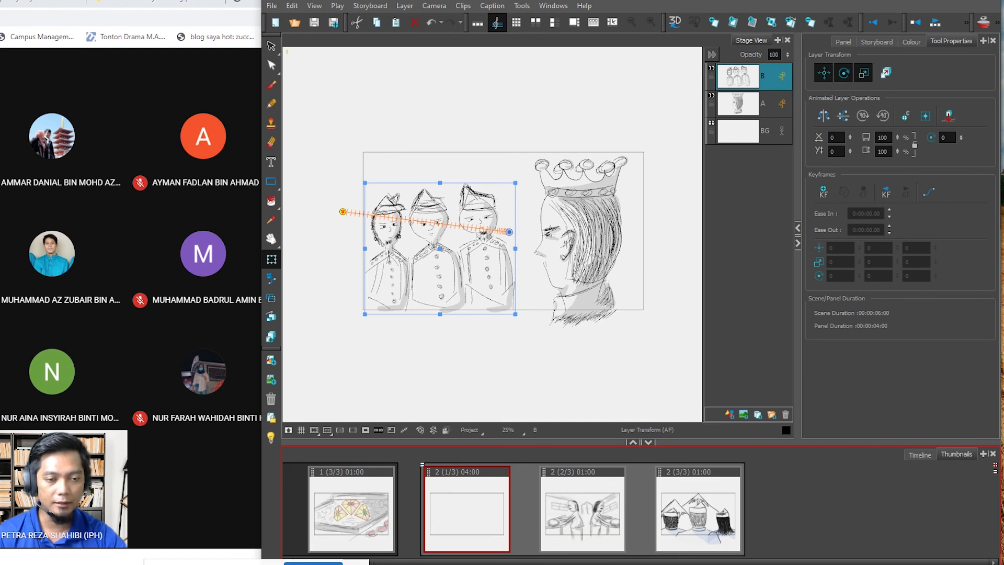
{"action": "left_click_drag", "start_coordinate": [560, 441], "coordinate": [559, 369]}
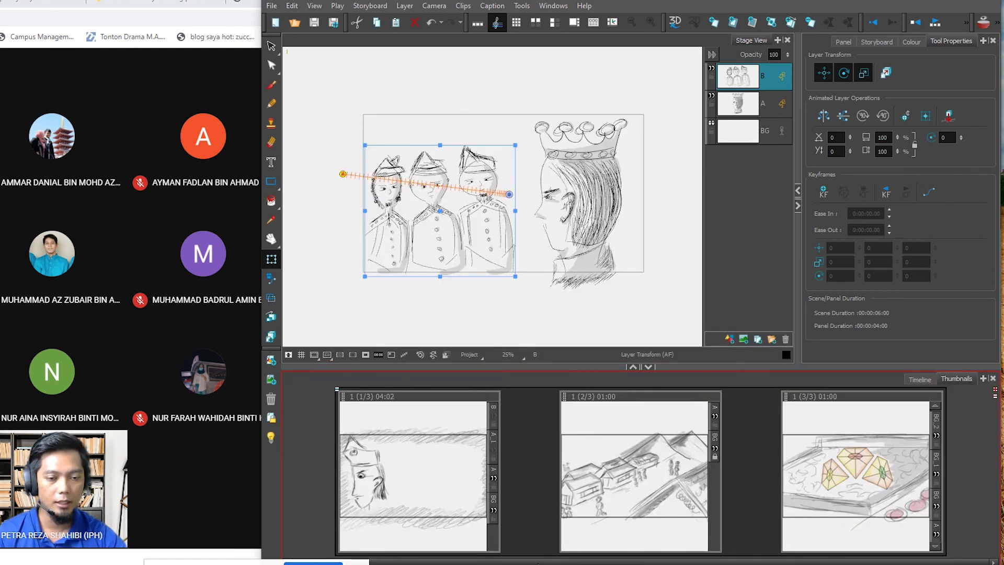
{"action": "left_click", "coordinate": [401, 459]}
{"action": "left_click", "coordinate": [650, 461]}
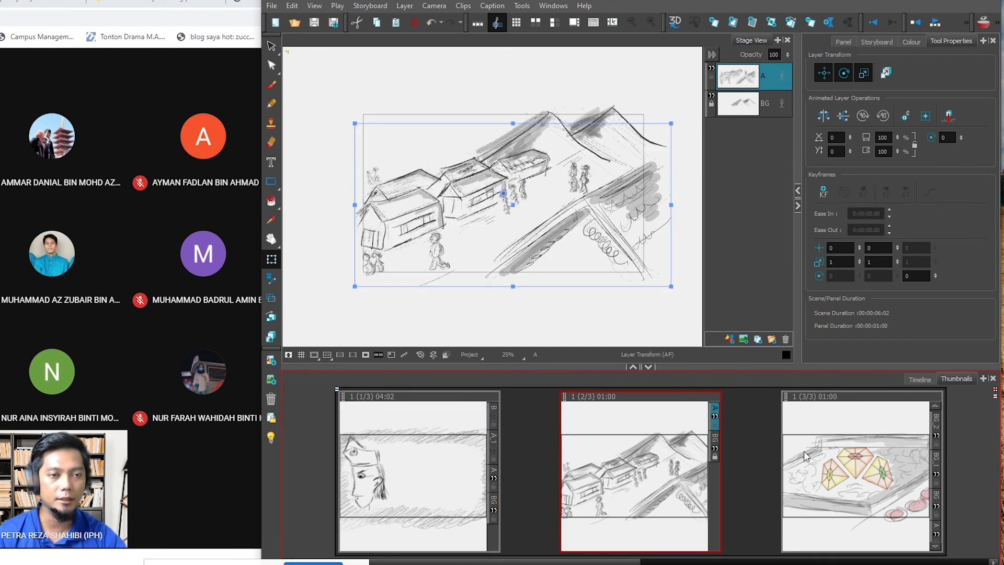
{"action": "left_click", "coordinate": [271, 46]}
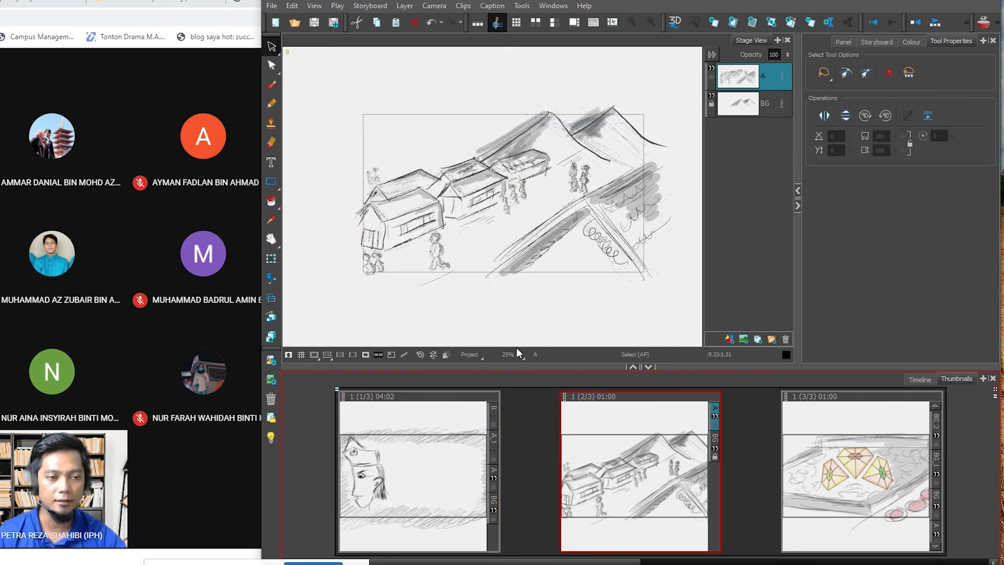
{"action": "left_click_drag", "start_coordinate": [575, 368], "coordinate": [576, 431]}
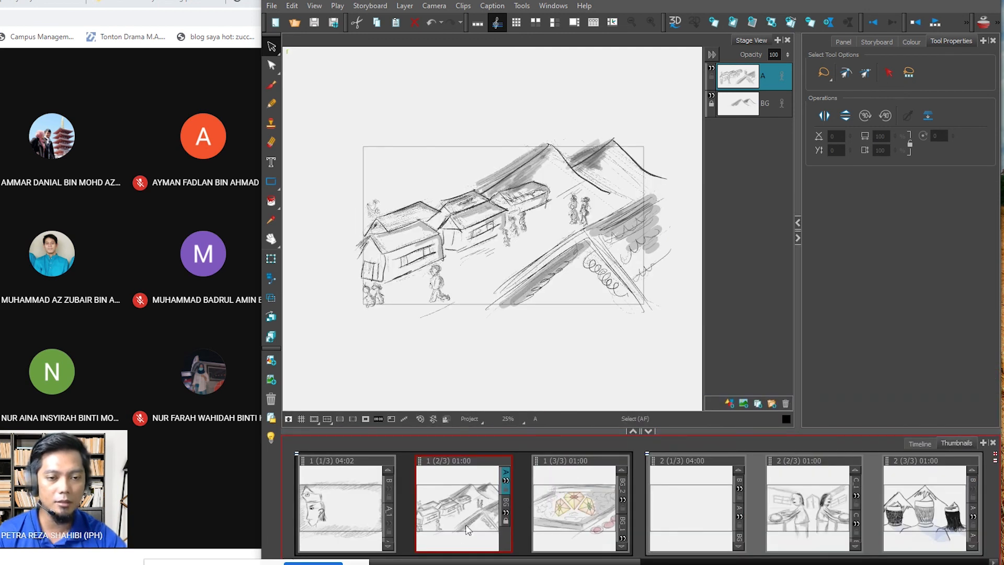
Show the hidden layers B and A_1 in scene 1's first panel.
{"action": "left_click", "coordinate": [347, 522]}
{"action": "left_click", "coordinate": [715, 70]}
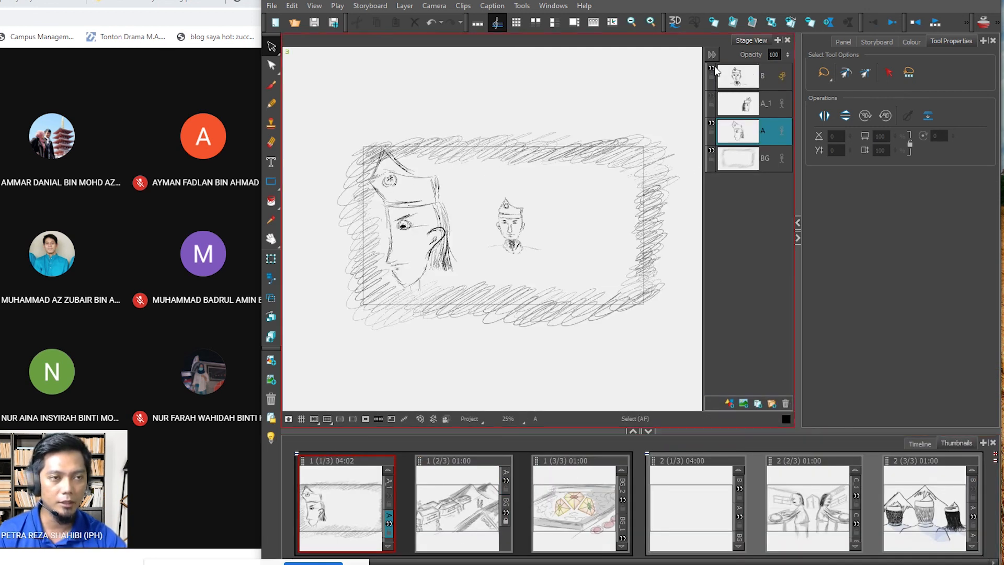
{"action": "left_click", "coordinate": [712, 99]}
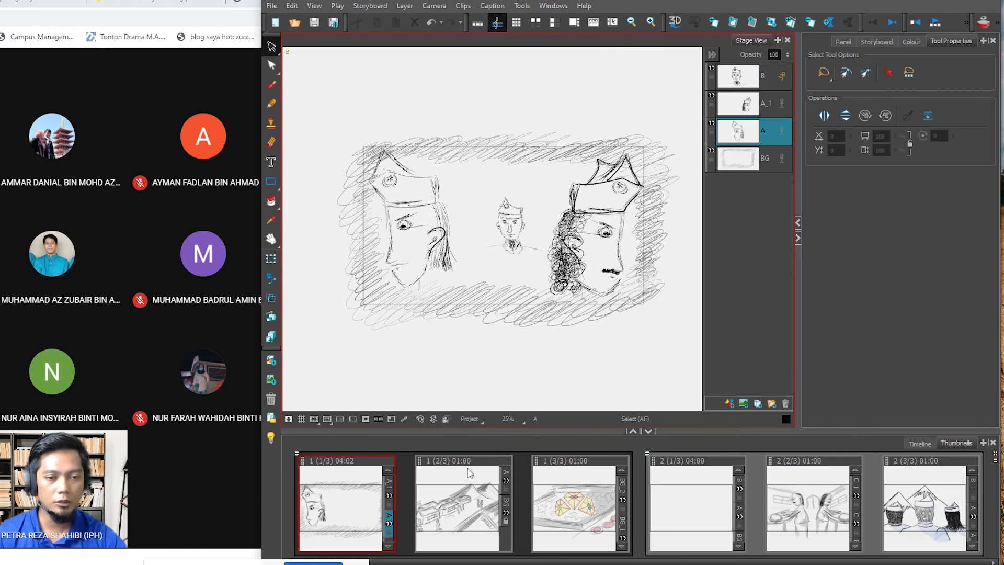
Go through the panels of scenes 1 and 2 one by one to review each panel's drawing and layers.
{"action": "left_click", "coordinate": [462, 509]}
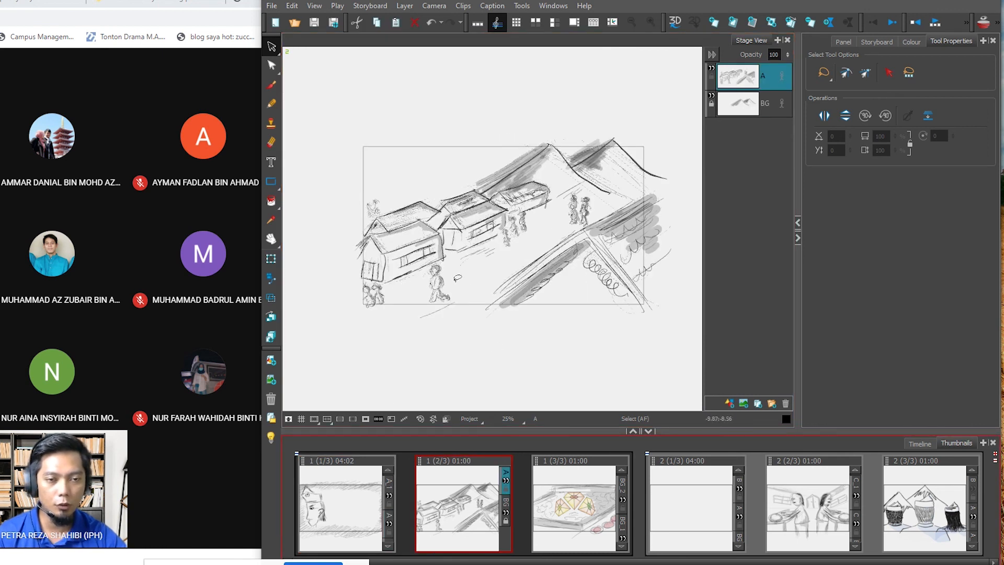
{"action": "left_click", "coordinate": [564, 522]}
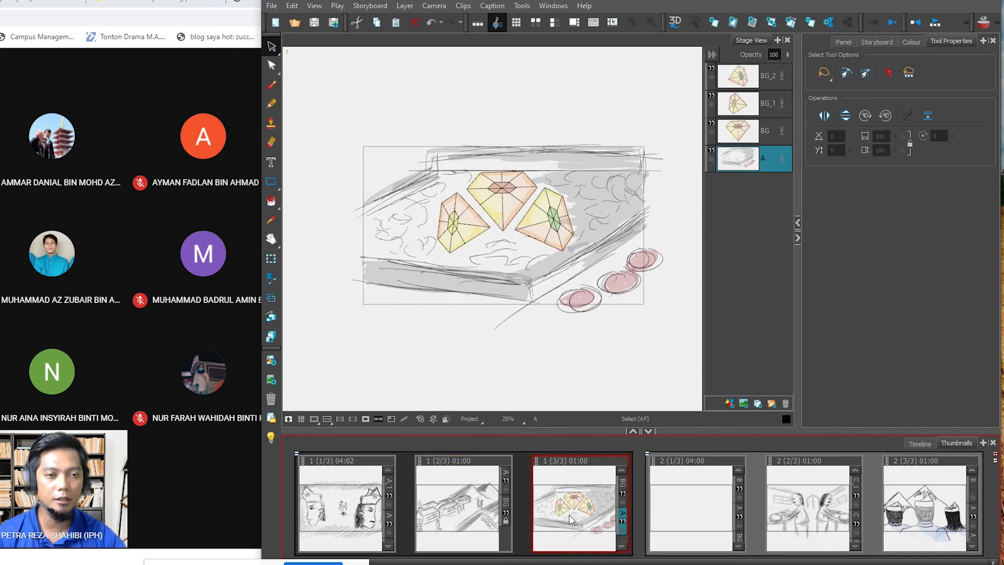
{"action": "left_click", "coordinate": [788, 521]}
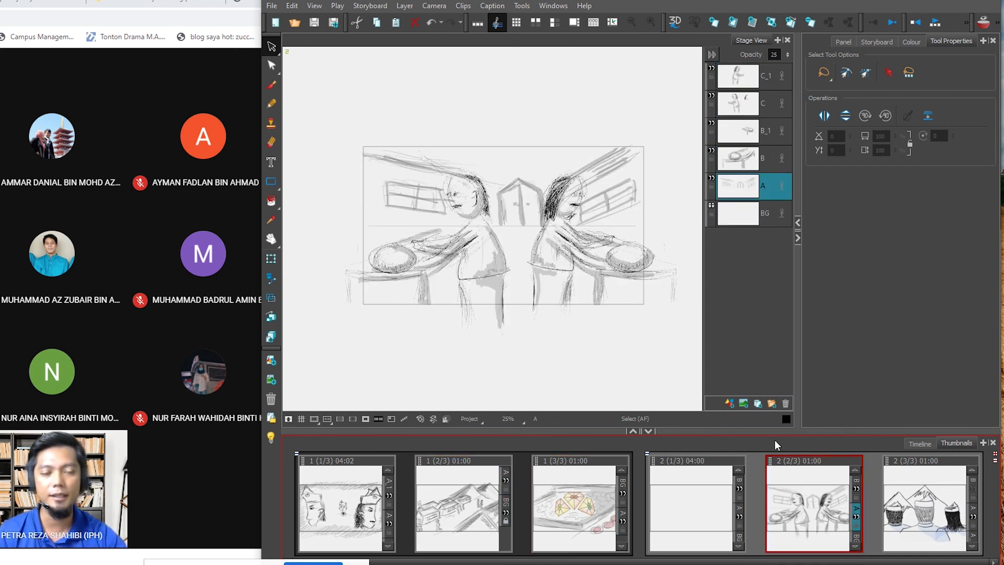
{"action": "left_click", "coordinate": [341, 531]}
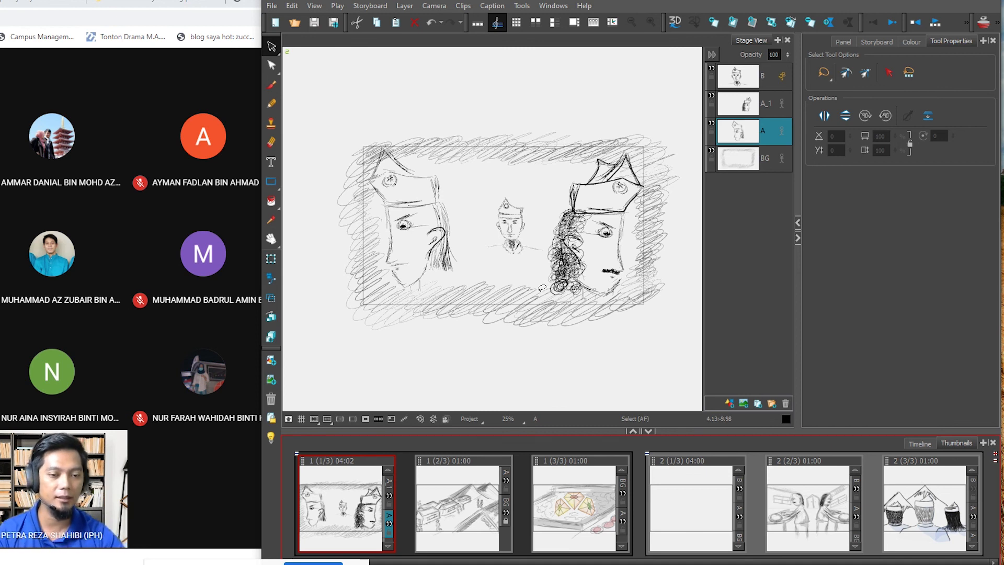
{"action": "left_click", "coordinate": [481, 489]}
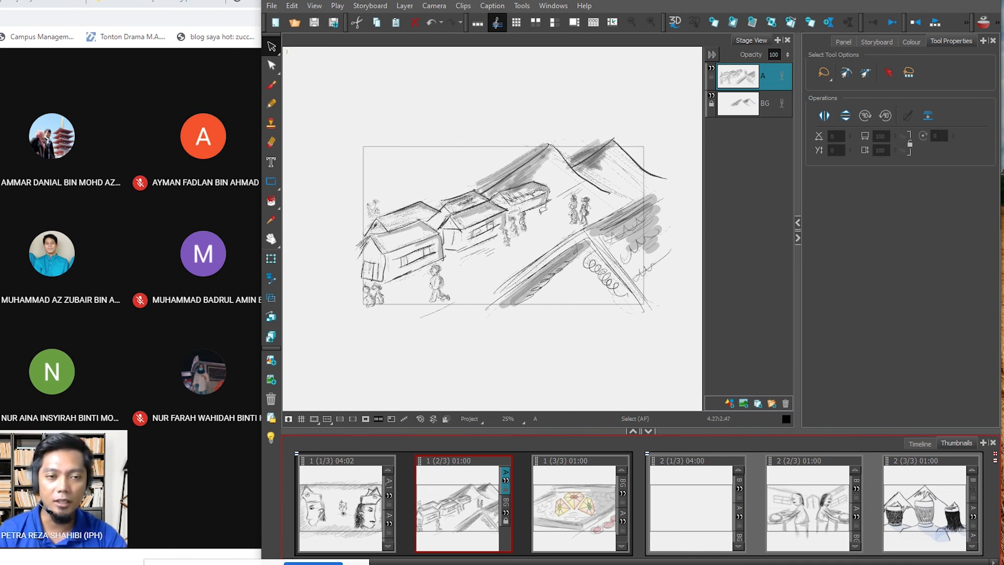
{"action": "left_click", "coordinate": [560, 503]}
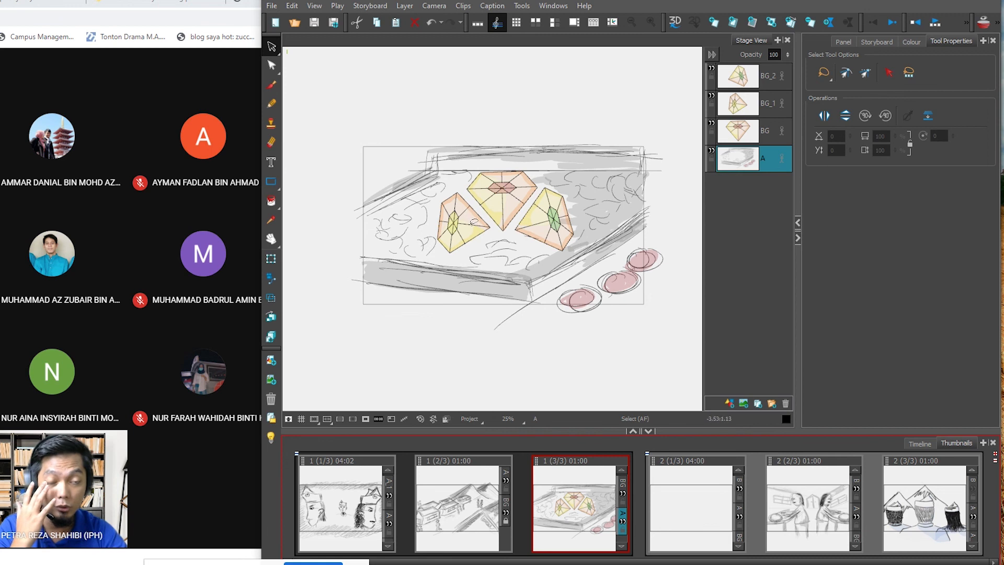
{"action": "left_click", "coordinate": [727, 493]}
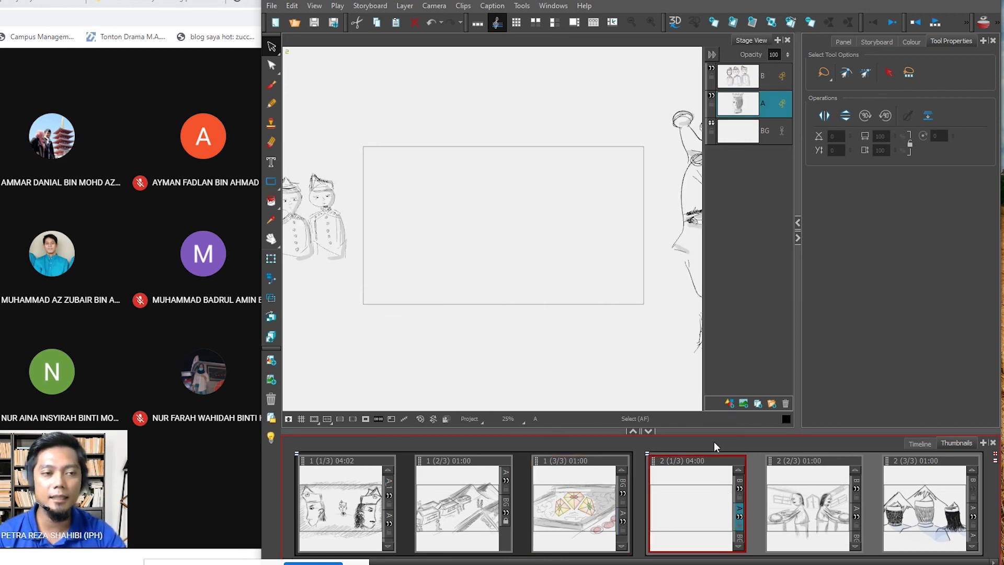
{"action": "left_click", "coordinate": [841, 519]}
{"action": "left_click", "coordinate": [932, 517]}
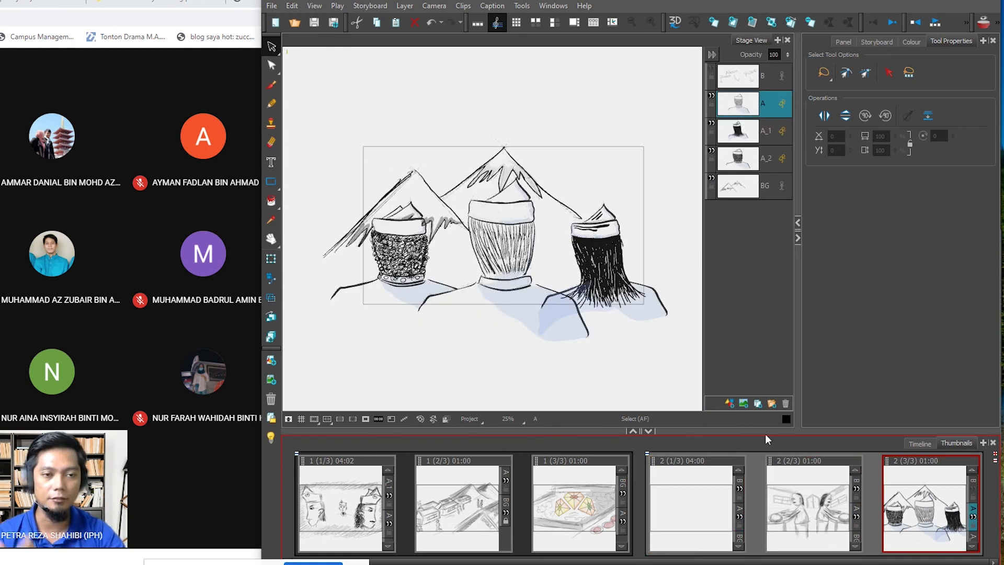
{"action": "left_click", "coordinate": [792, 533]}
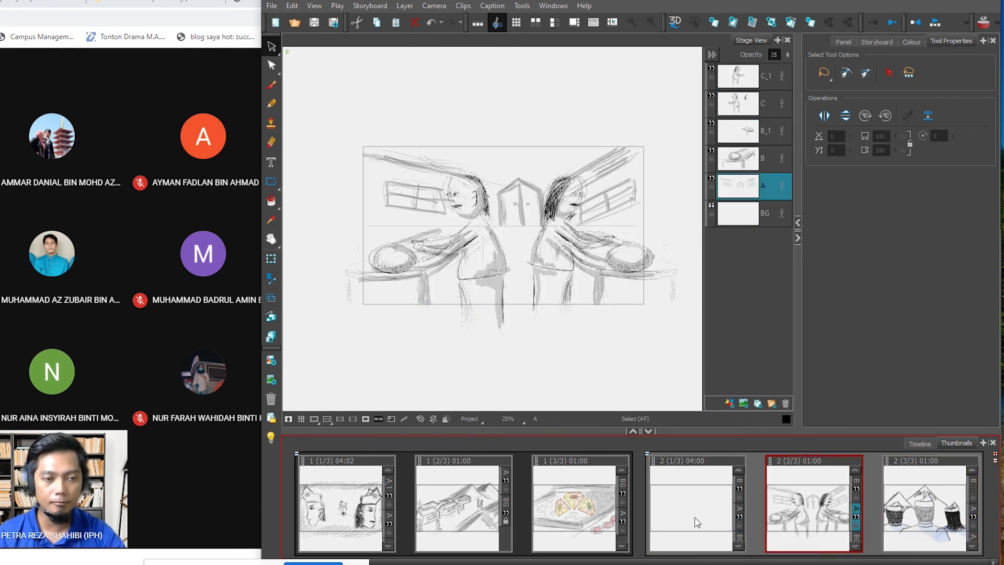
Select scene 2's first panel and play only that selection to review the king's and three men's animation.
{"action": "left_click", "coordinate": [656, 497]}
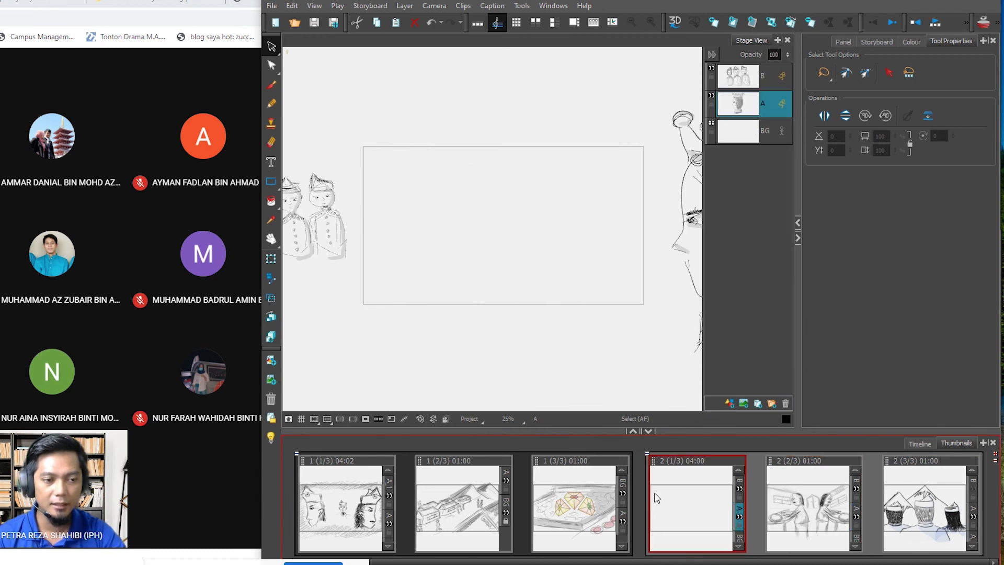
{"action": "left_click", "coordinate": [933, 24]}
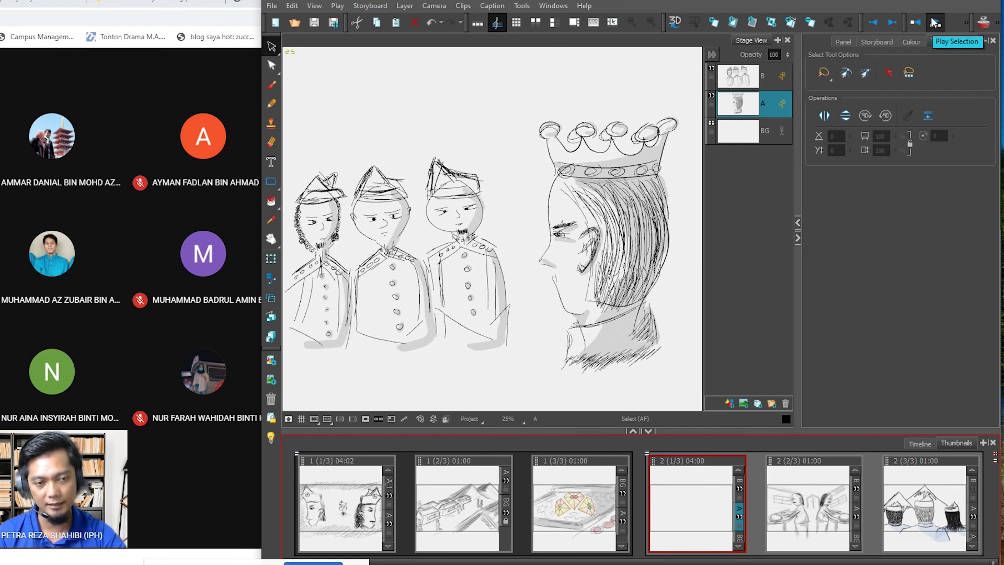
{"action": "left_click", "coordinate": [934, 22]}
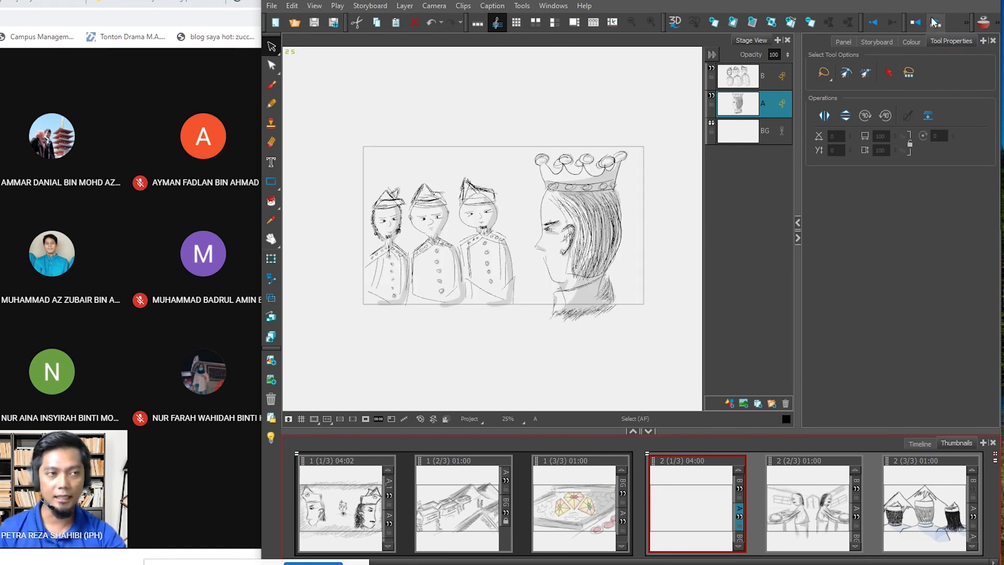